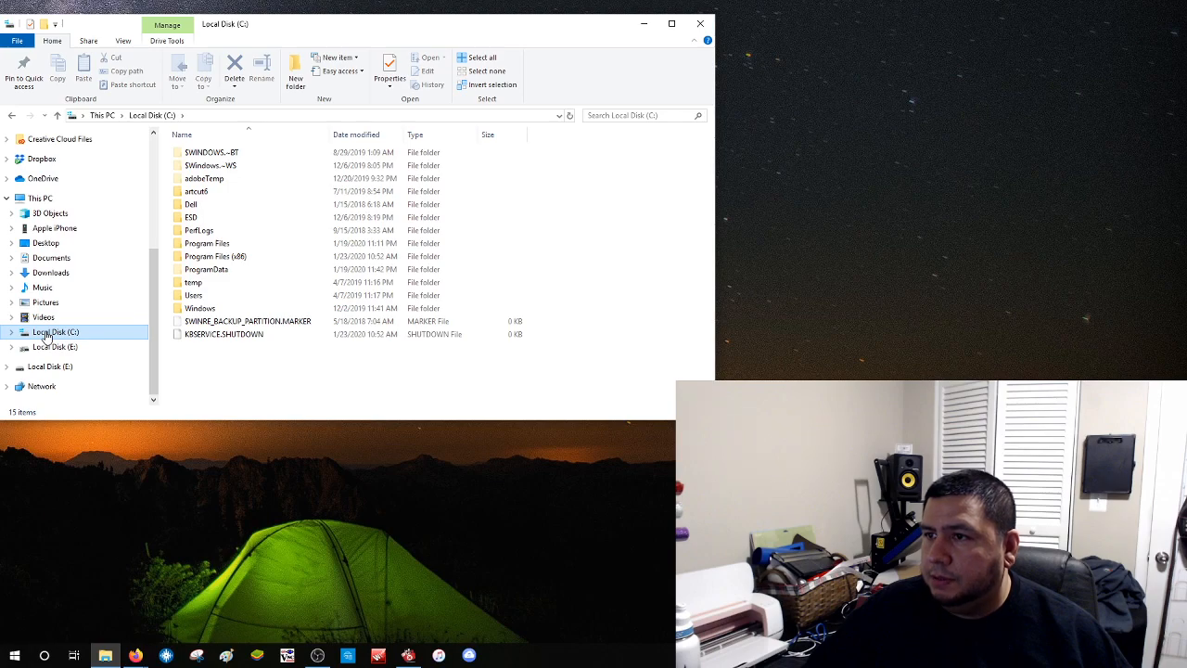
Check the C: drive's properties (60.6 GB free of 464 GB), then list Local Disk (E:)
right_click(46, 335)
click(84, 625)
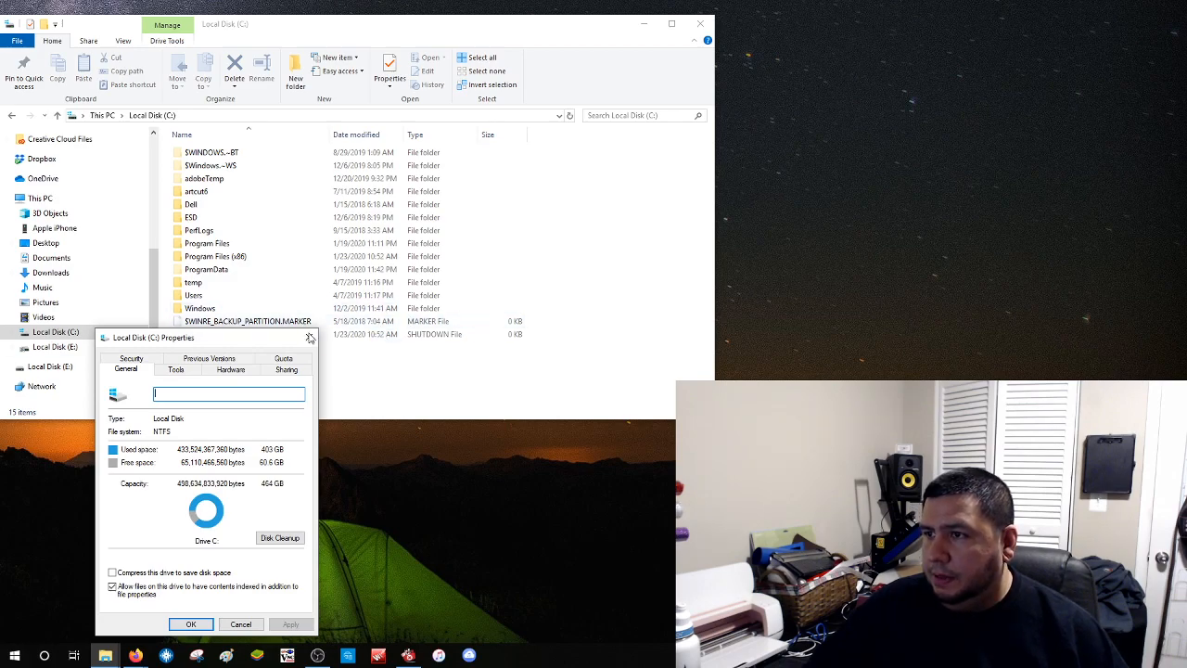
click(309, 336)
click(42, 346)
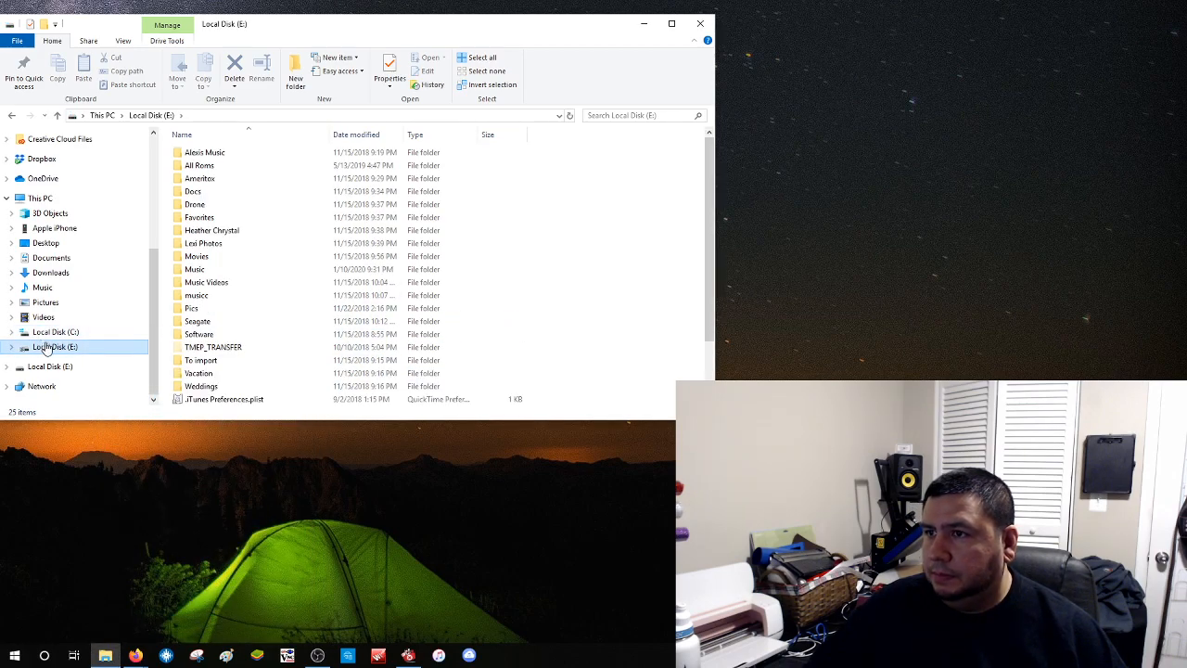
Show Local Disk (E:) properties (1.18 TB used, 652 GB free) and move the dialog higher
right_click(44, 346)
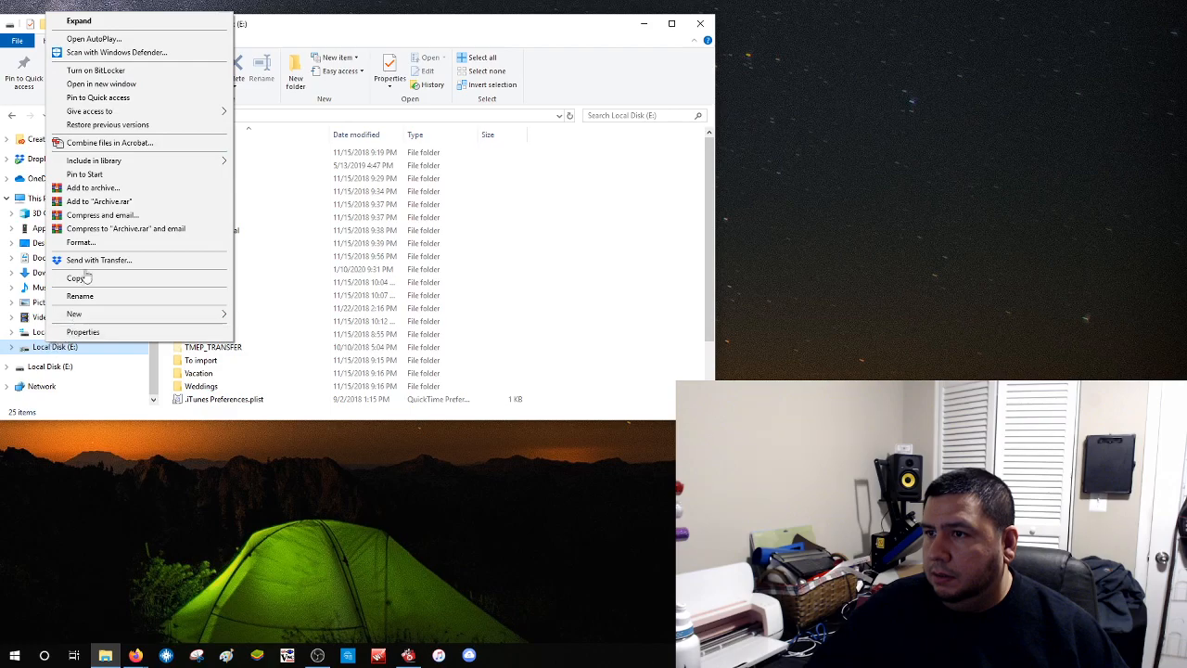
click(84, 331)
drag(171, 341, 203, 162)
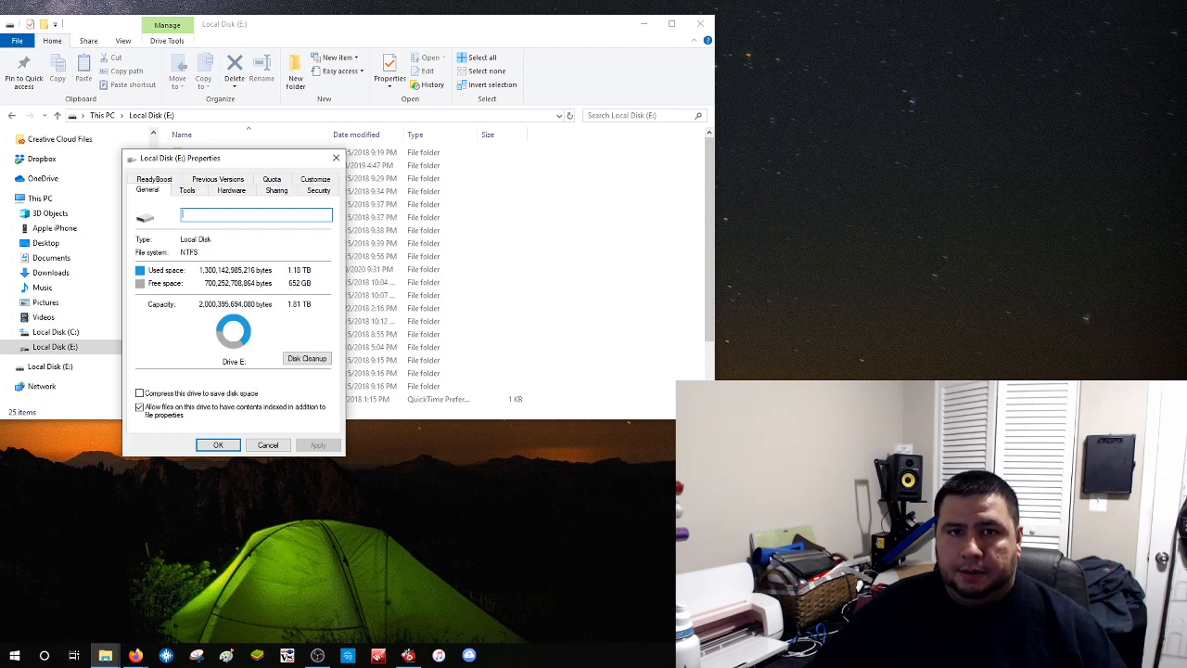
Close the Local Disk (E:) Properties dialog to return to the drive's 25-item folder list
key(alt+Tab)
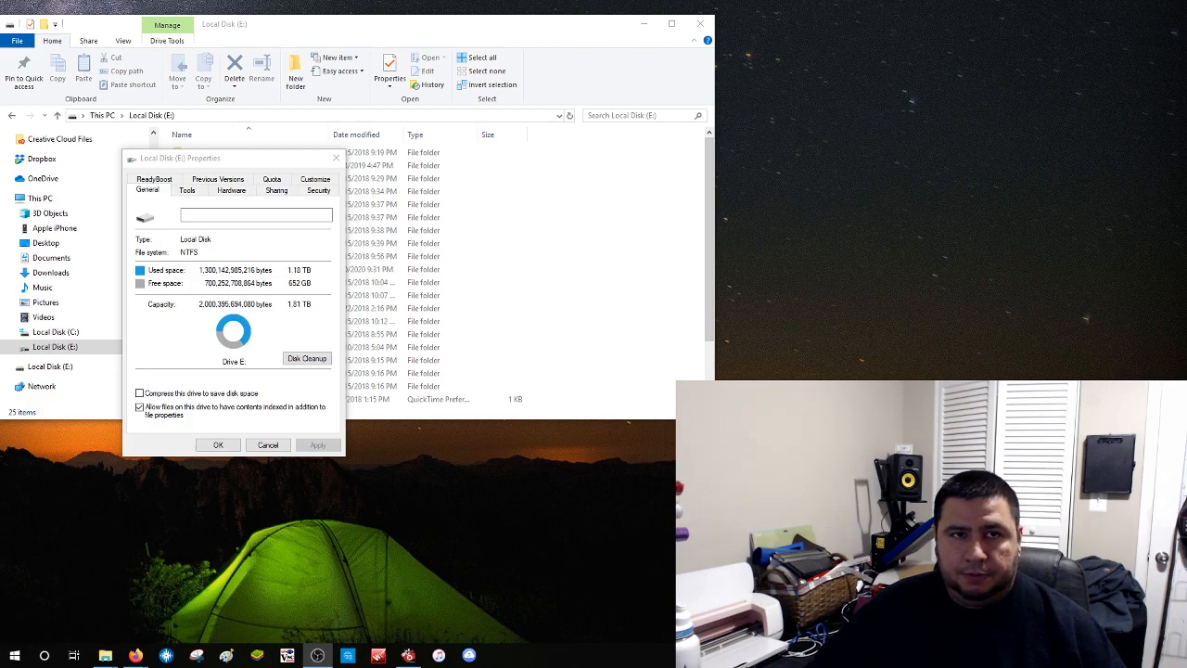
key(alt+Tab)
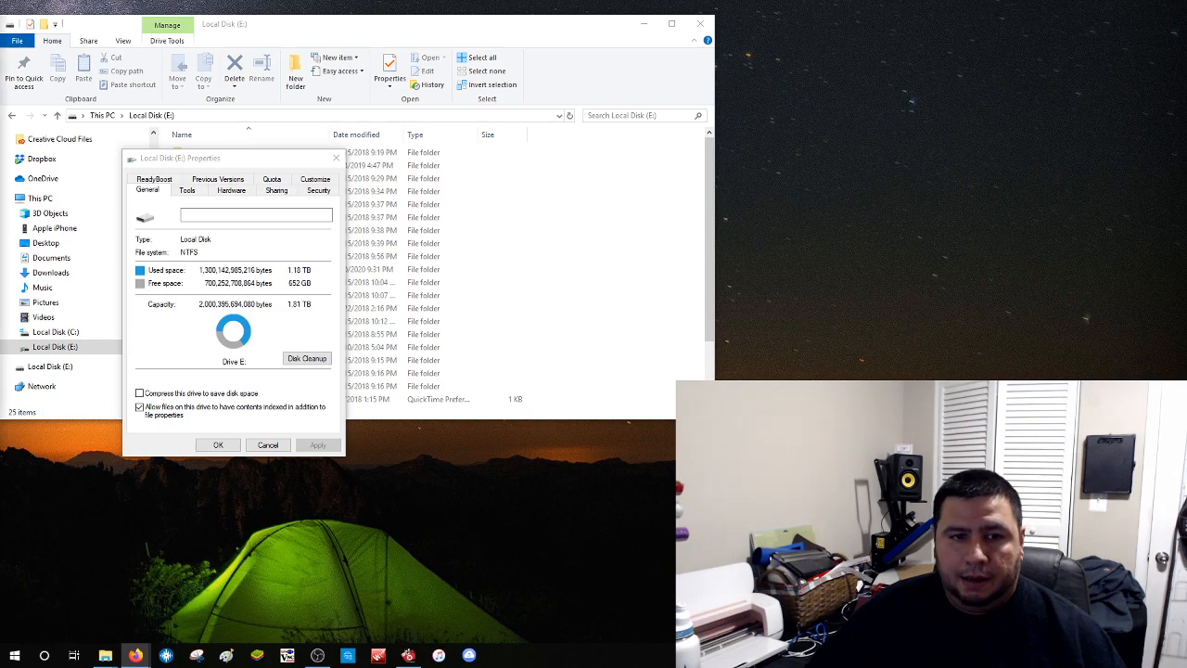
key(alt+Tab)
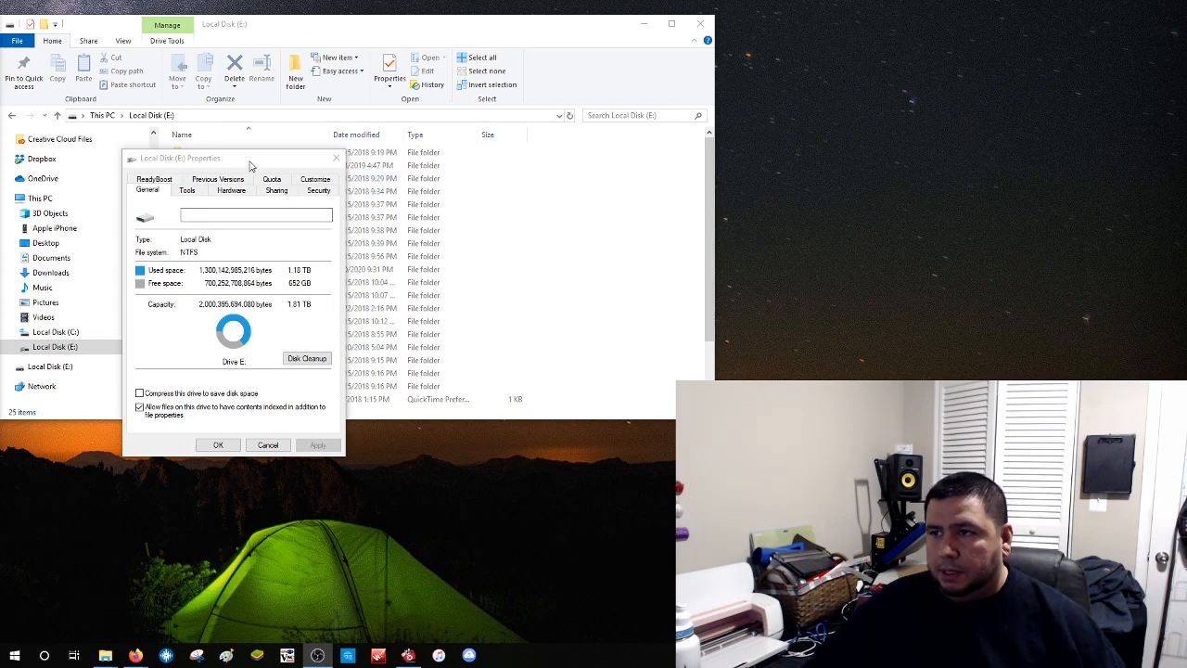
click(335, 160)
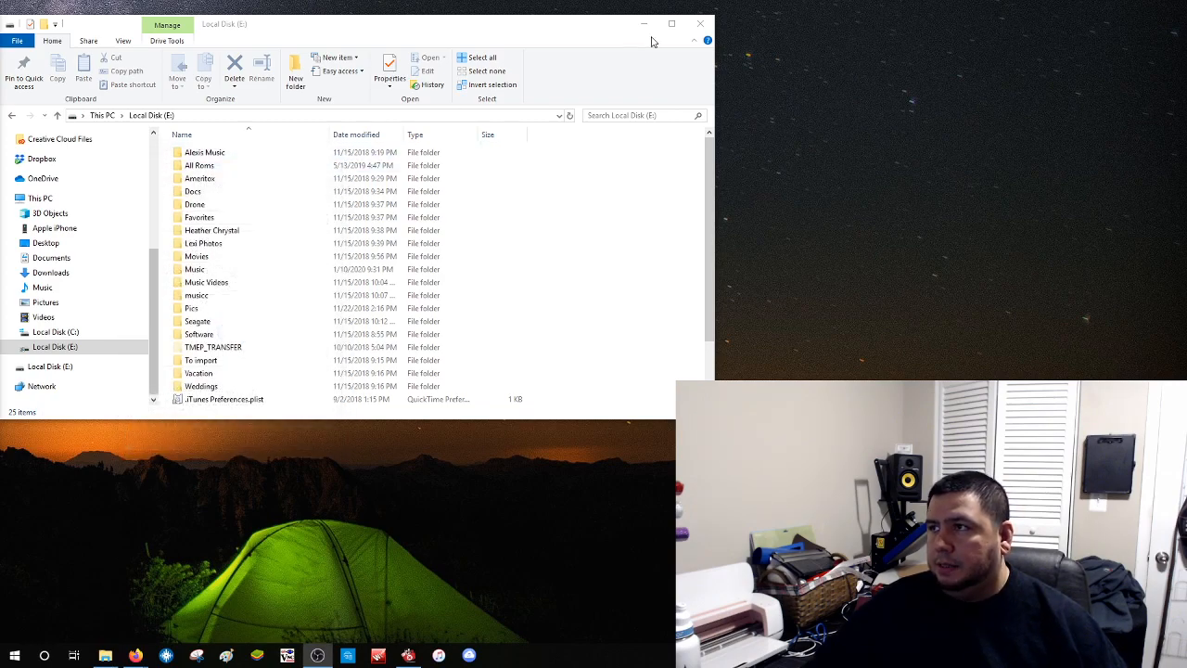
Close File Explorer and drag the duplicate track list window from the left monitor into view
click(702, 25)
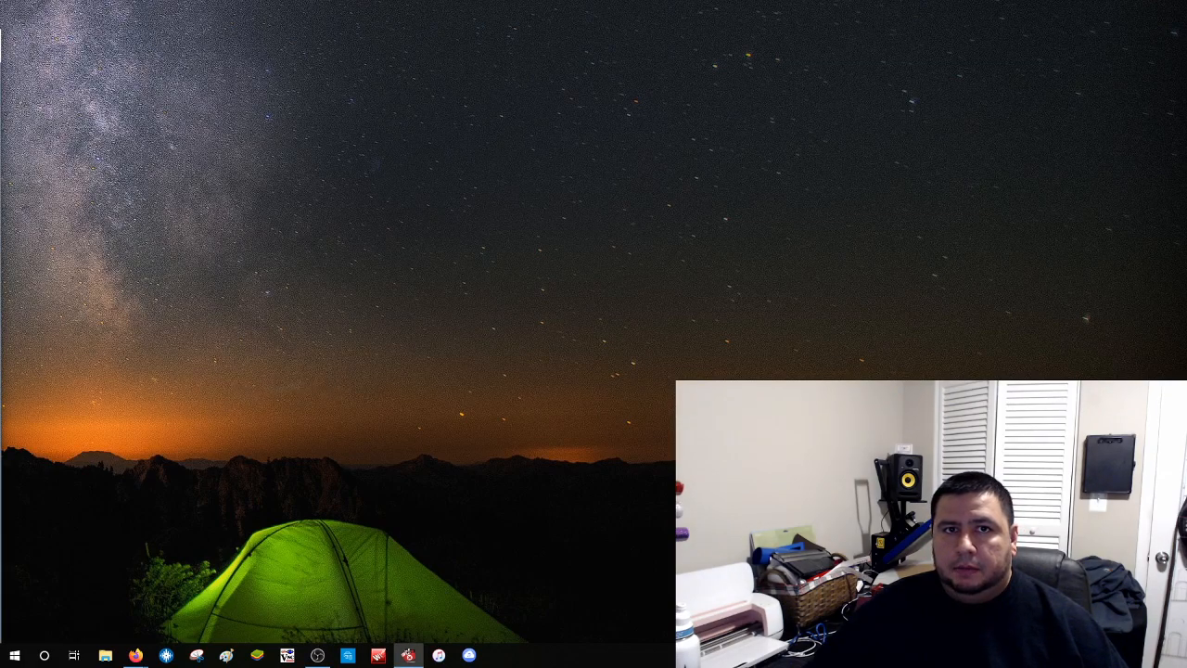
drag(1, 38, 518, 0)
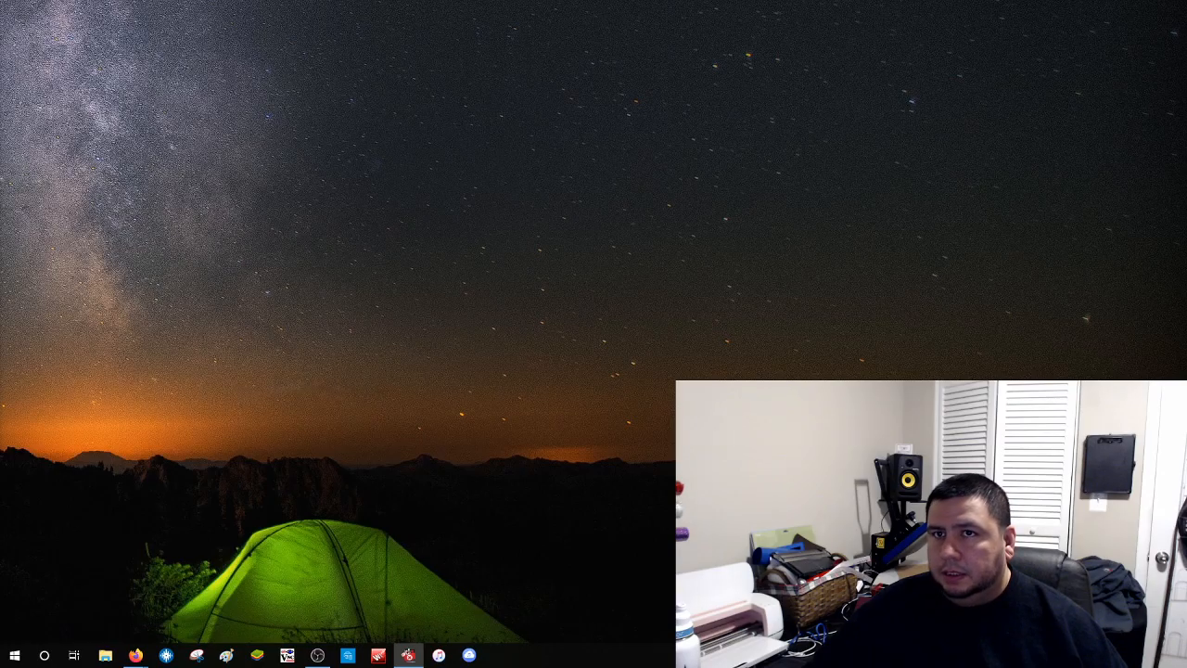
drag(1, 85, 486, 39)
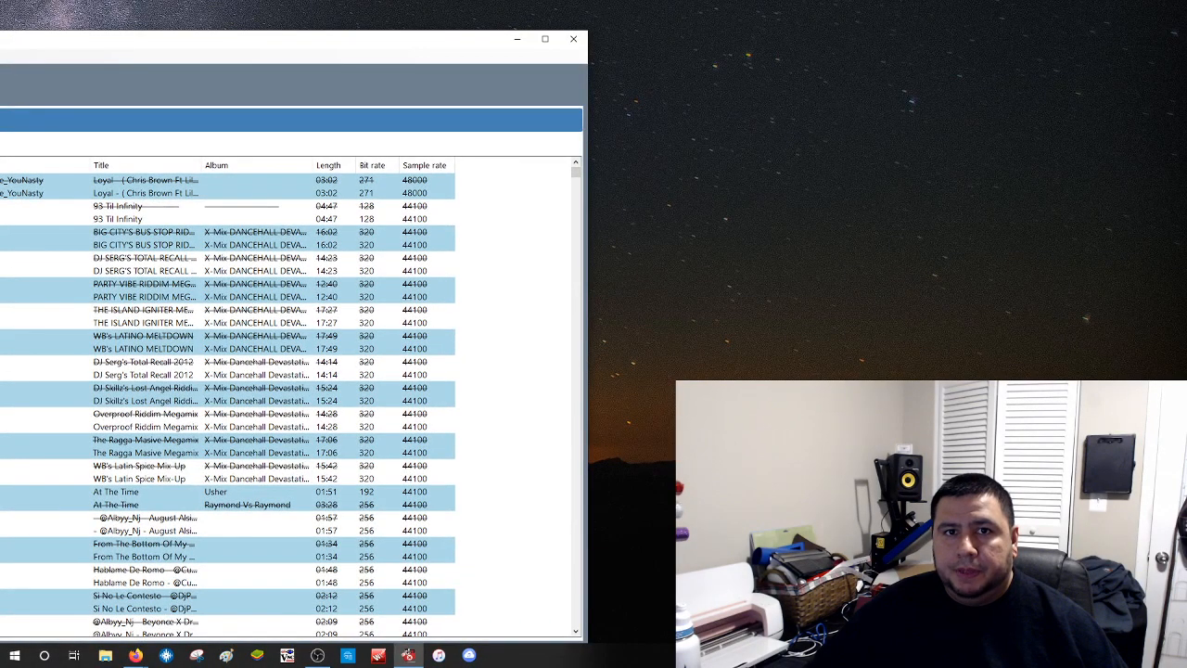
Widen the Title column so full track titles such as 'At The Time' are readable
key(alt+Tab)
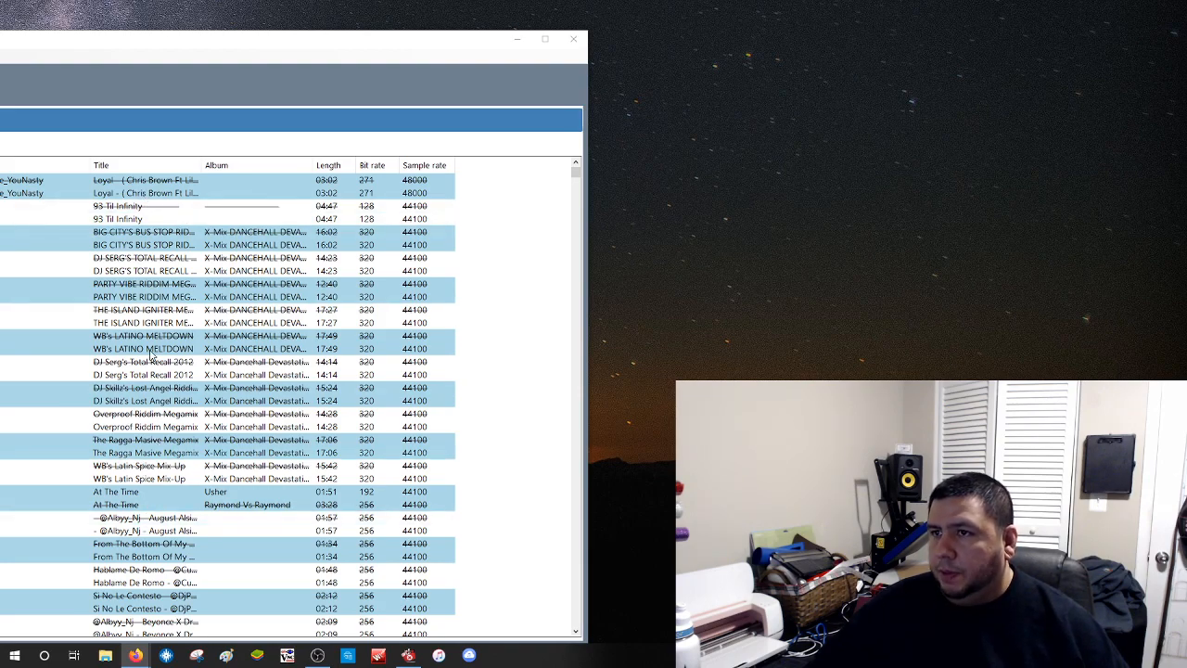
click(208, 160)
drag(207, 161, 369, 163)
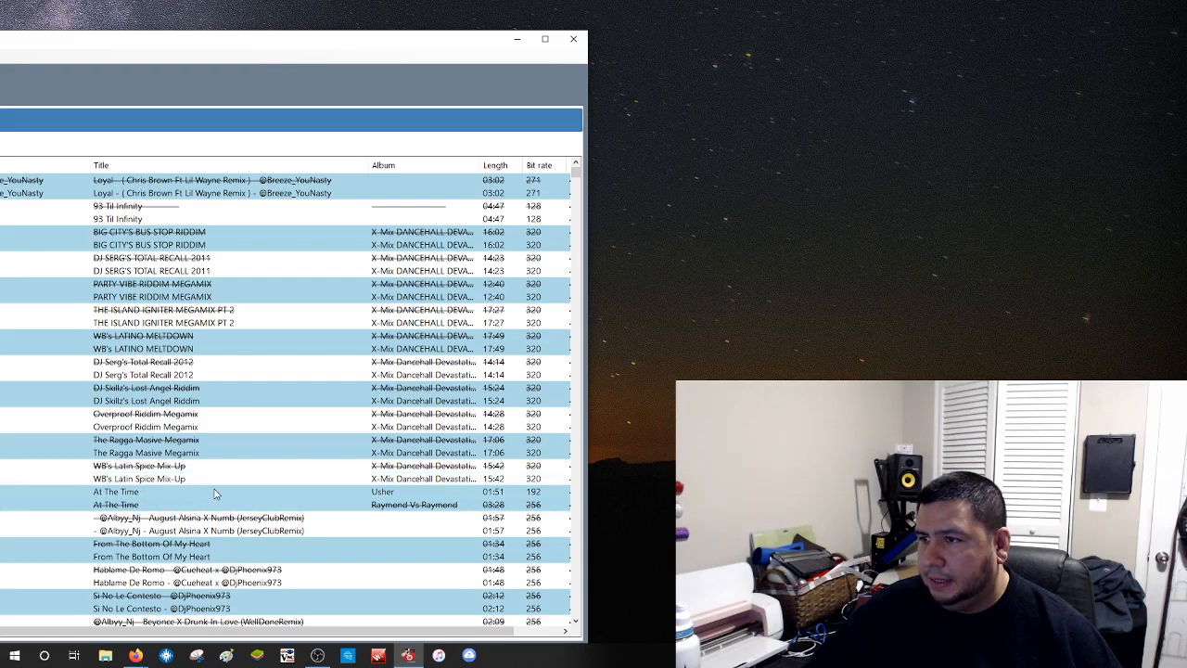
click(496, 507)
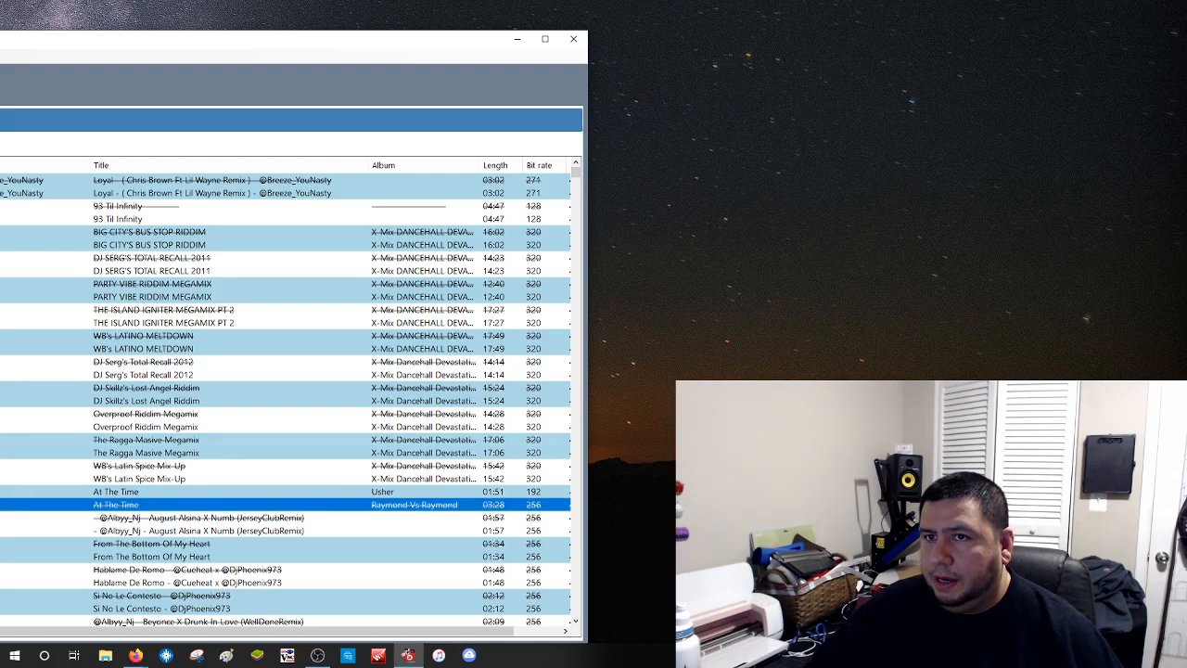
scroll(285, 397, left, 4)
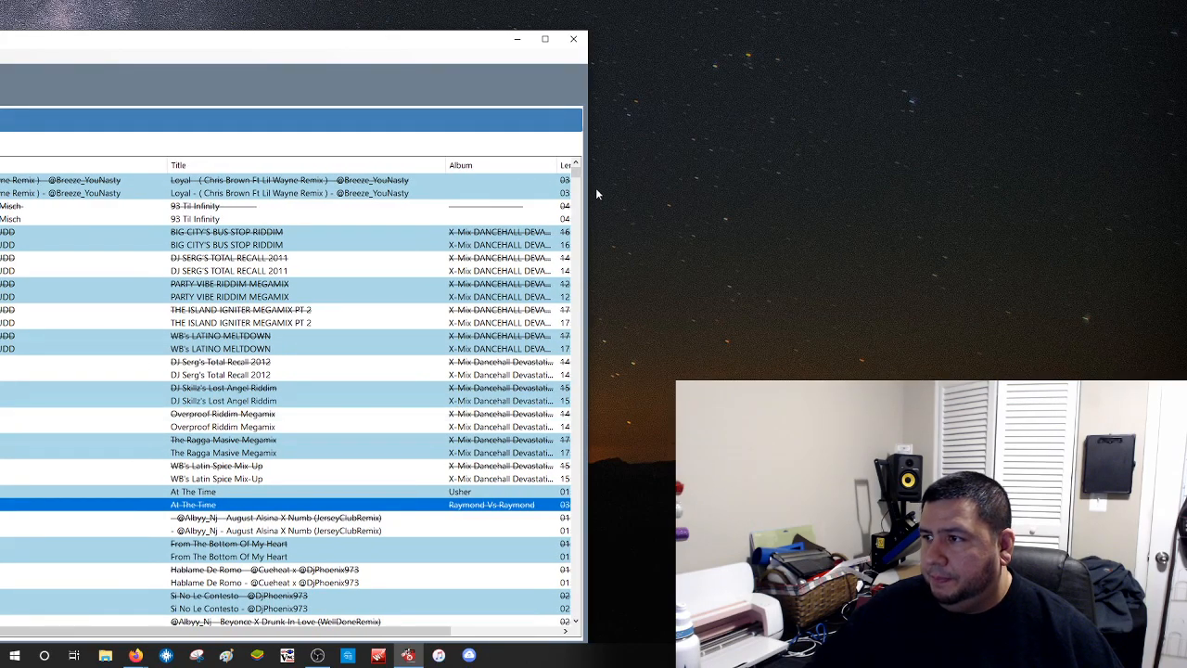
drag(592, 202, 748, 215)
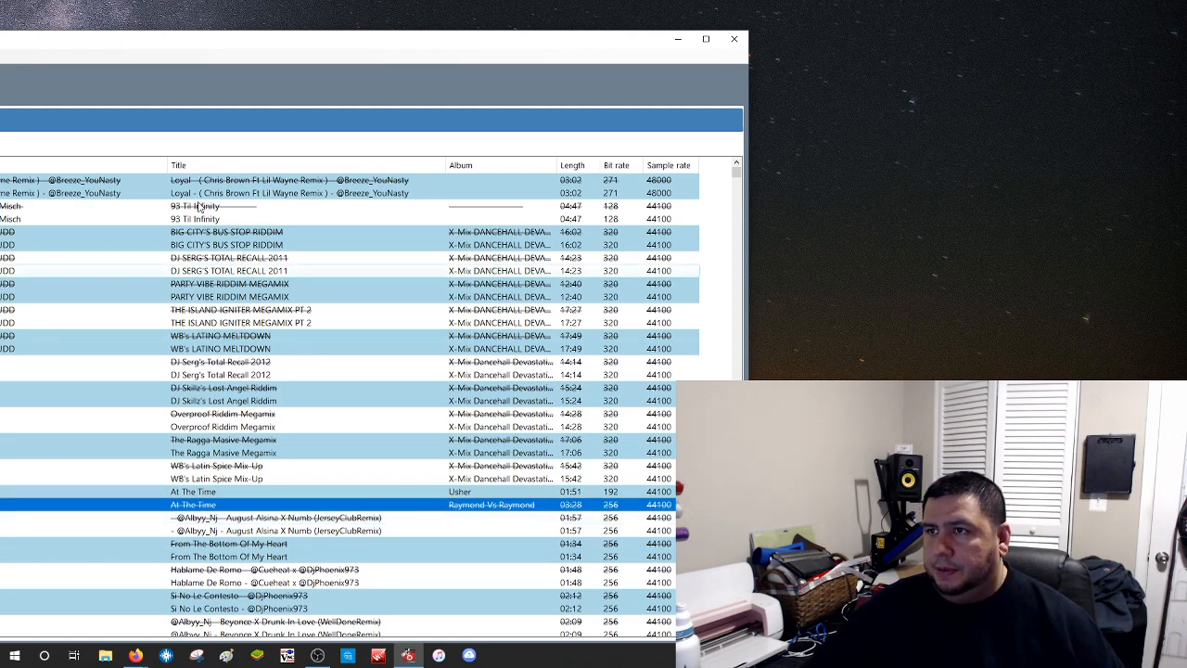
drag(212, 43, 325, 43)
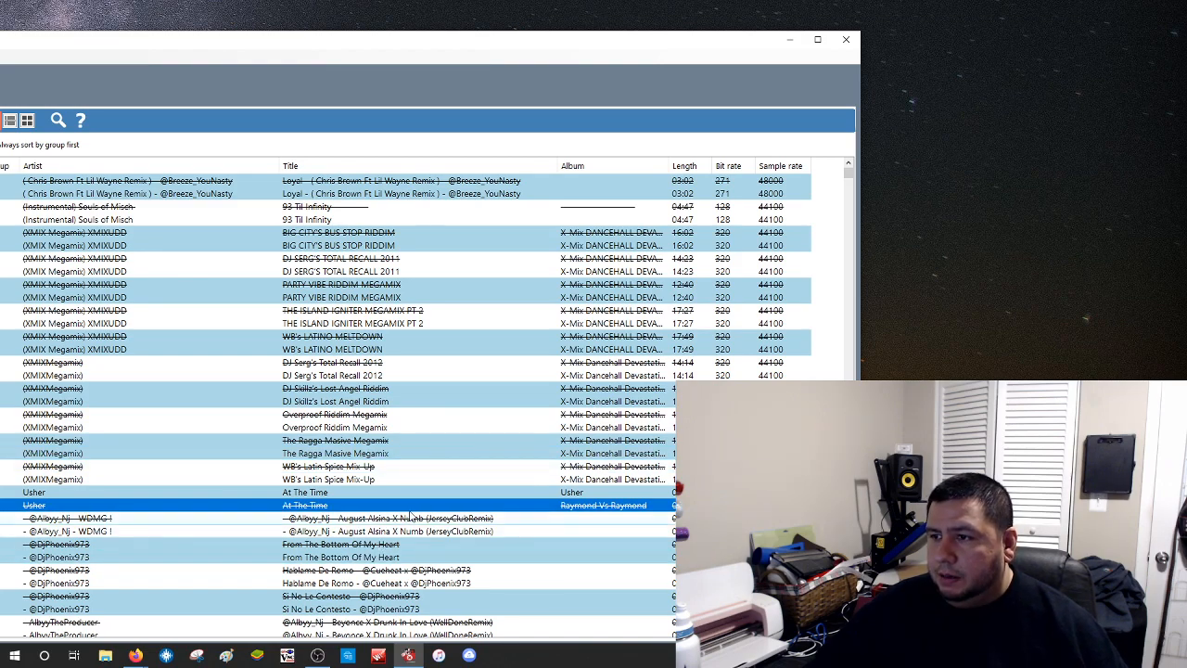
scroll(411, 516, down, 2)
scroll(411, 516, down, 2)
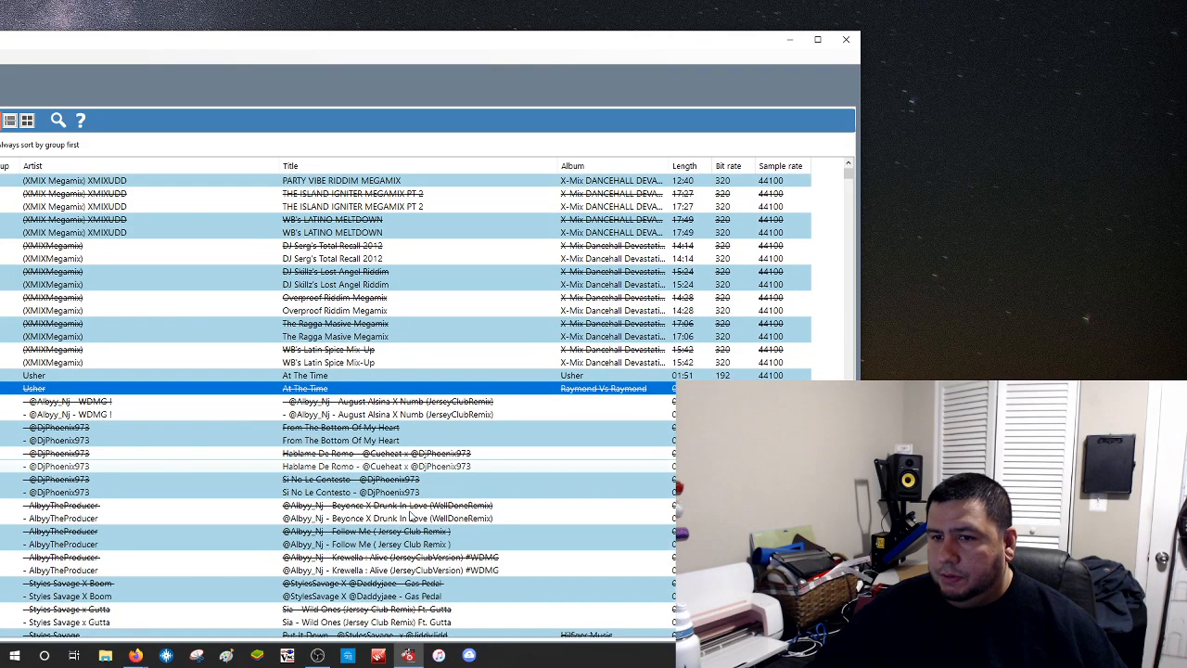
scroll(411, 517, down, 1)
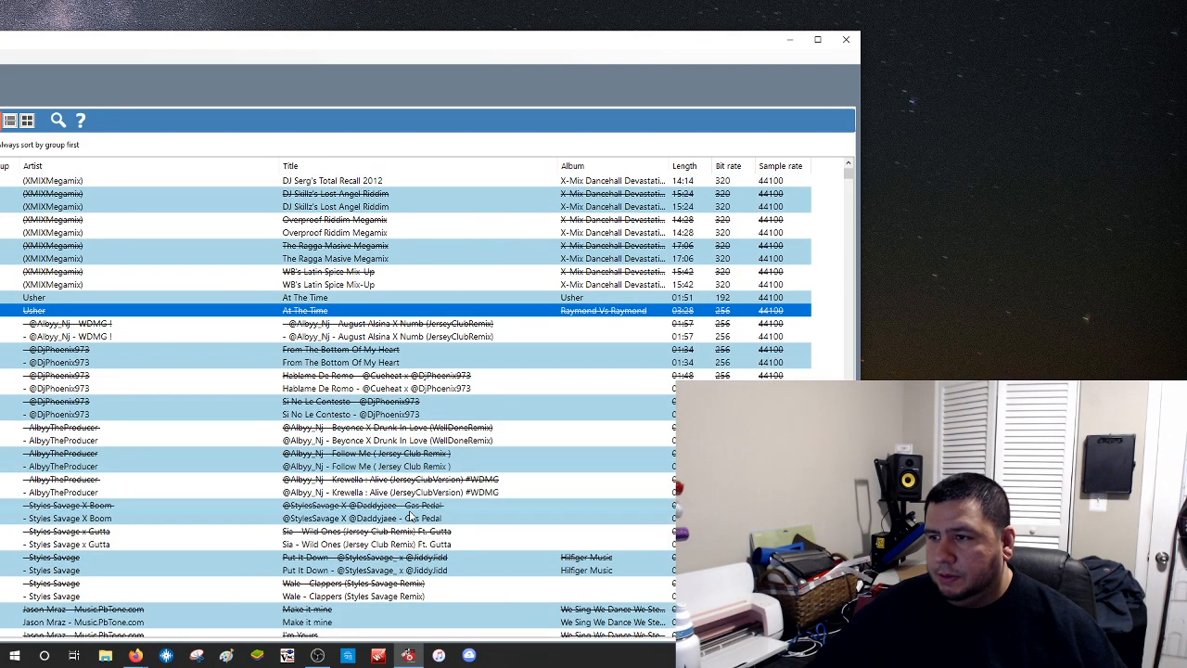
scroll(411, 517, down, 3)
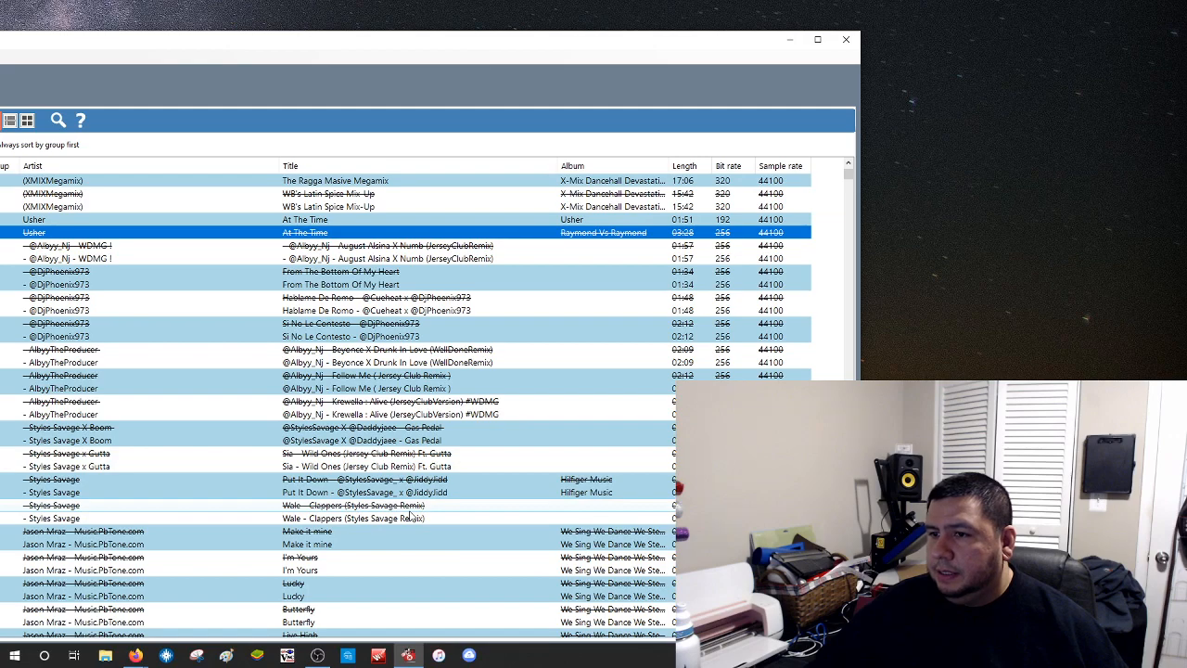
scroll(411, 516, down, 3)
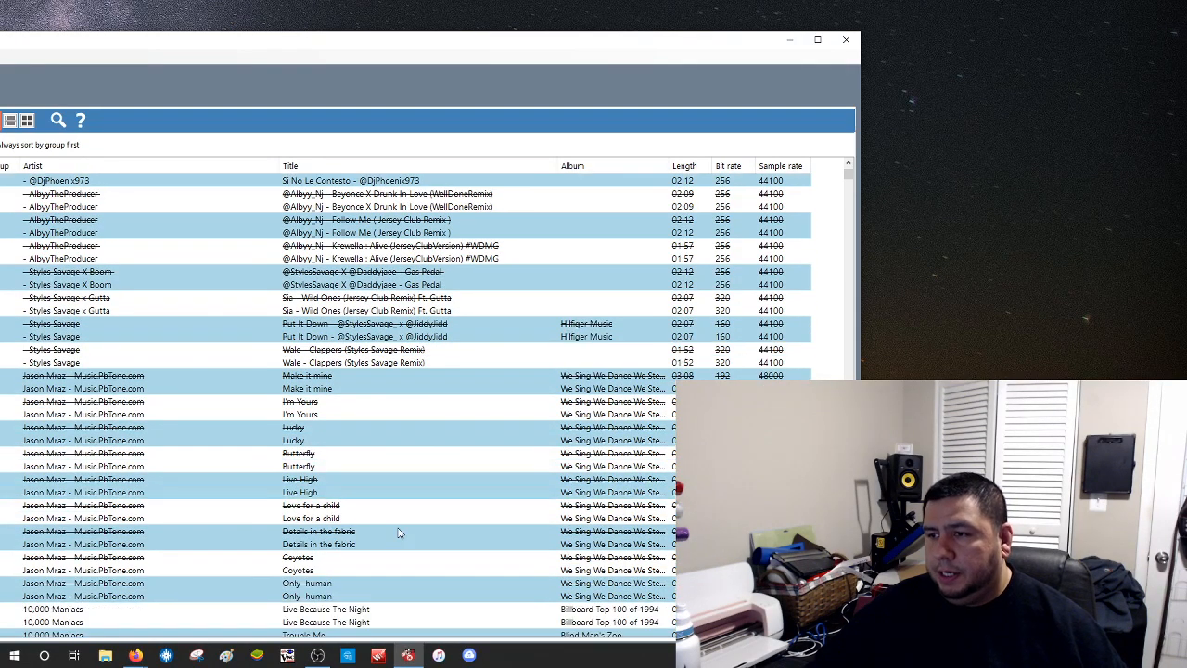
scroll(399, 531, down, 1)
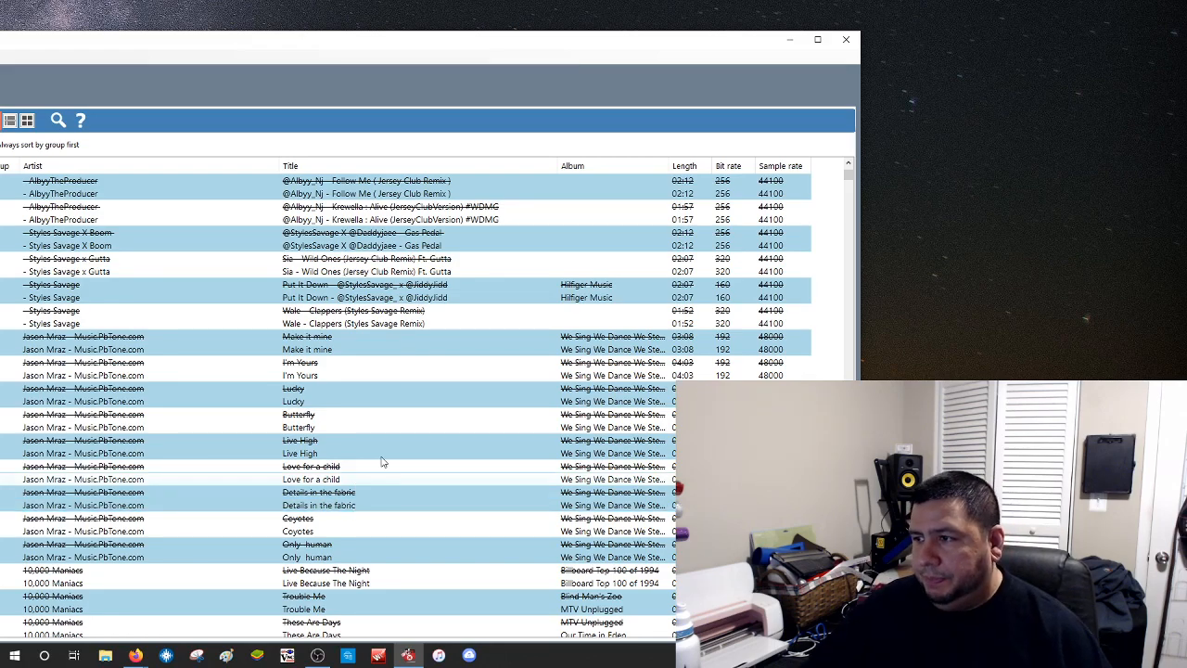
scroll(384, 464, down, 1)
scroll(494, 540, down, 2)
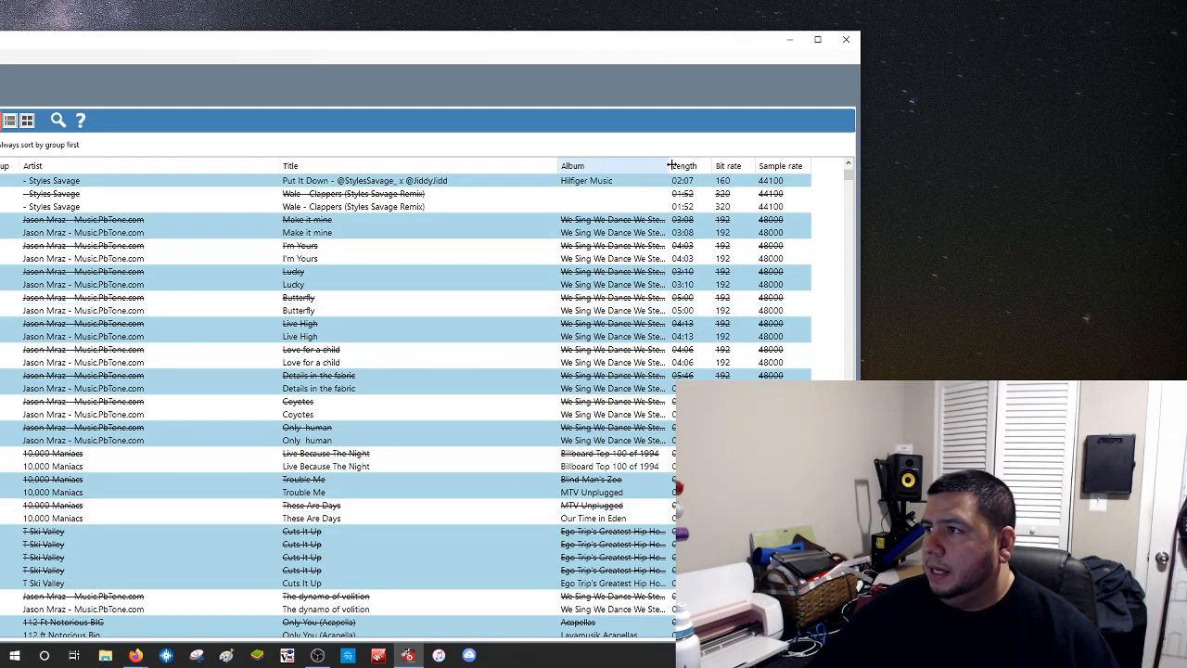
Widen the Album column, then shift the window right to expose the File Name and Group columns
drag(669, 165, 729, 165)
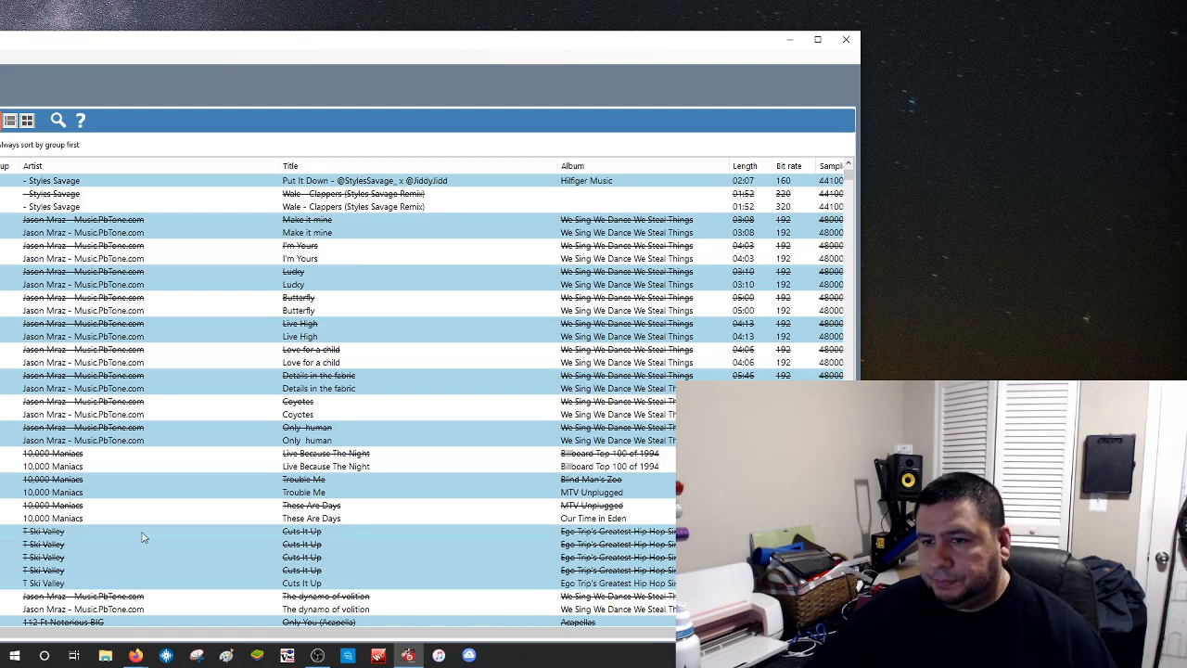
scroll(119, 323, down, 4)
scroll(138, 413, down, 1)
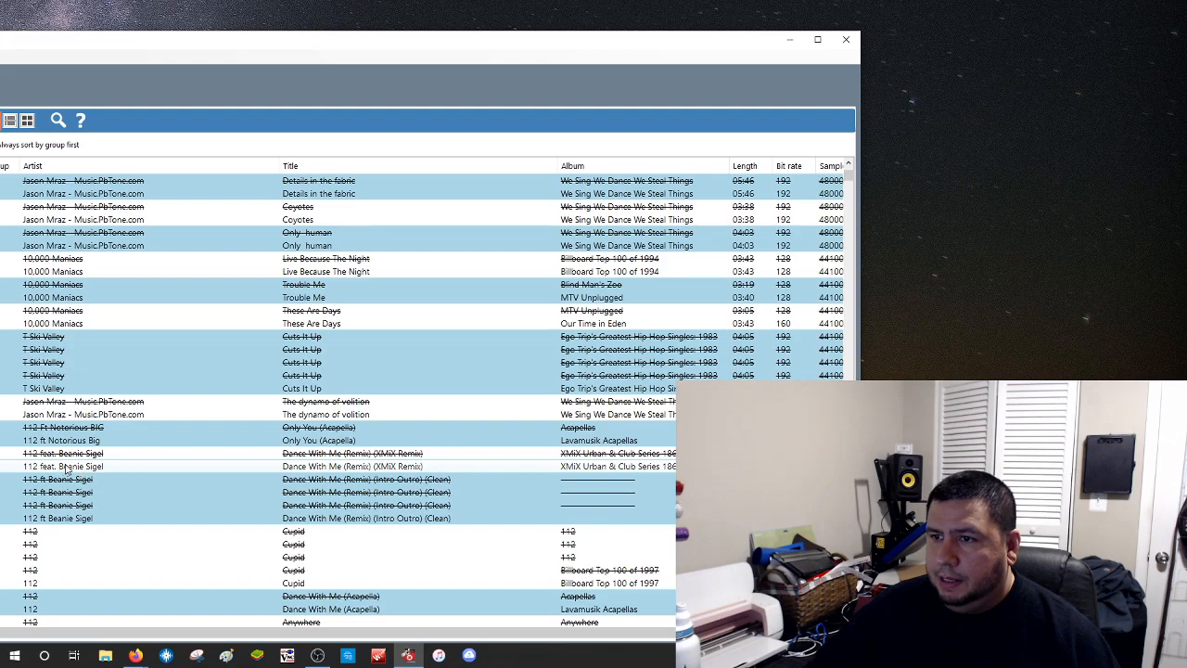
scroll(67, 489, down, 1)
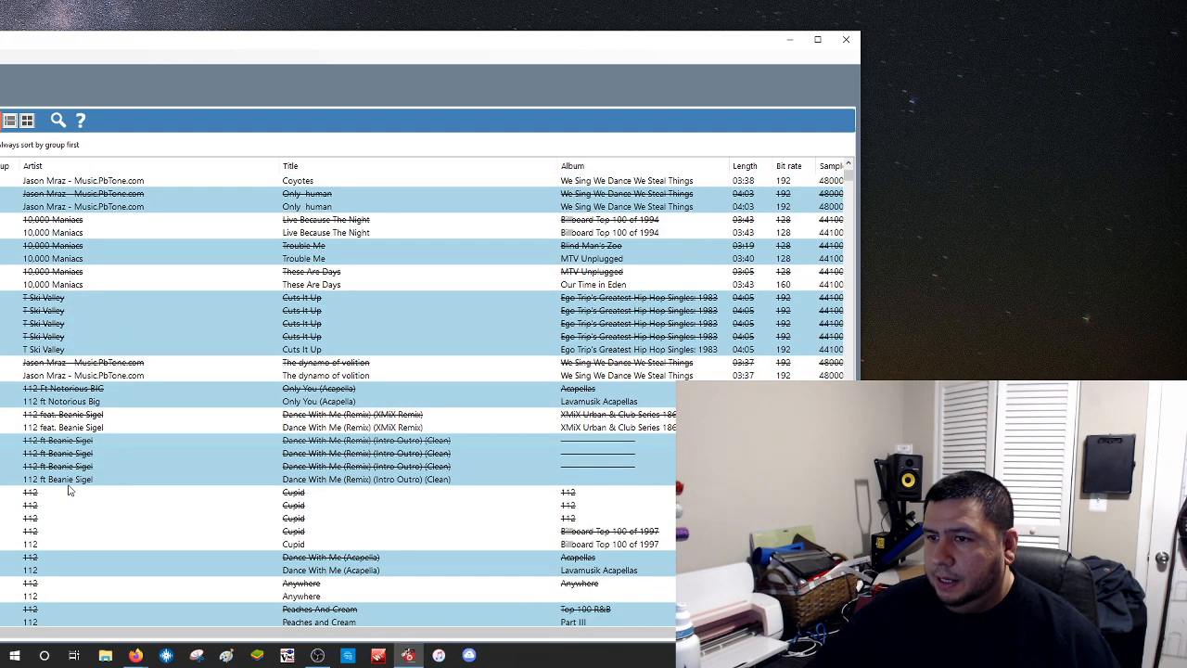
scroll(67, 490, down, 6)
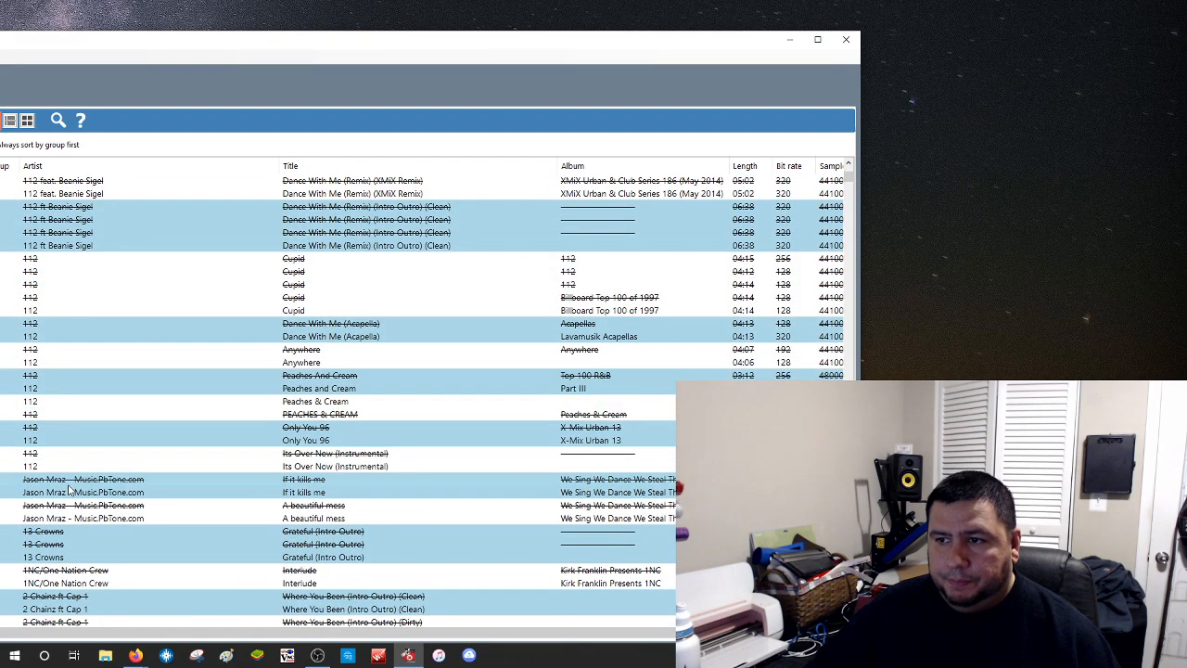
scroll(113, 500, down, 1)
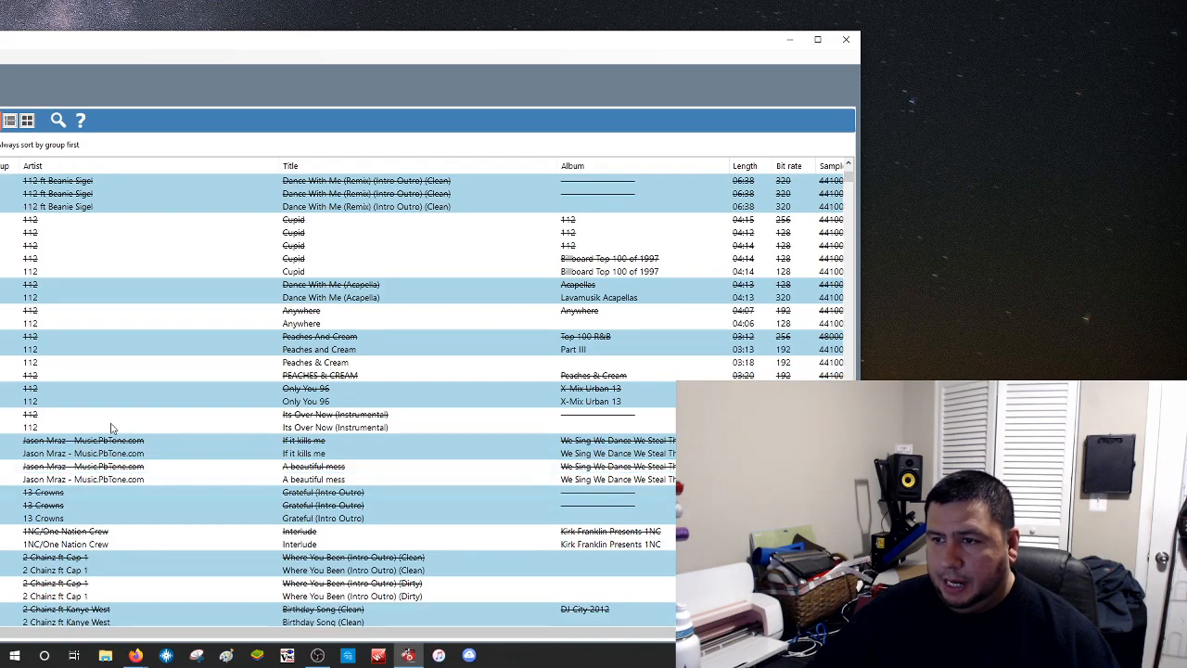
scroll(112, 464, down, 3)
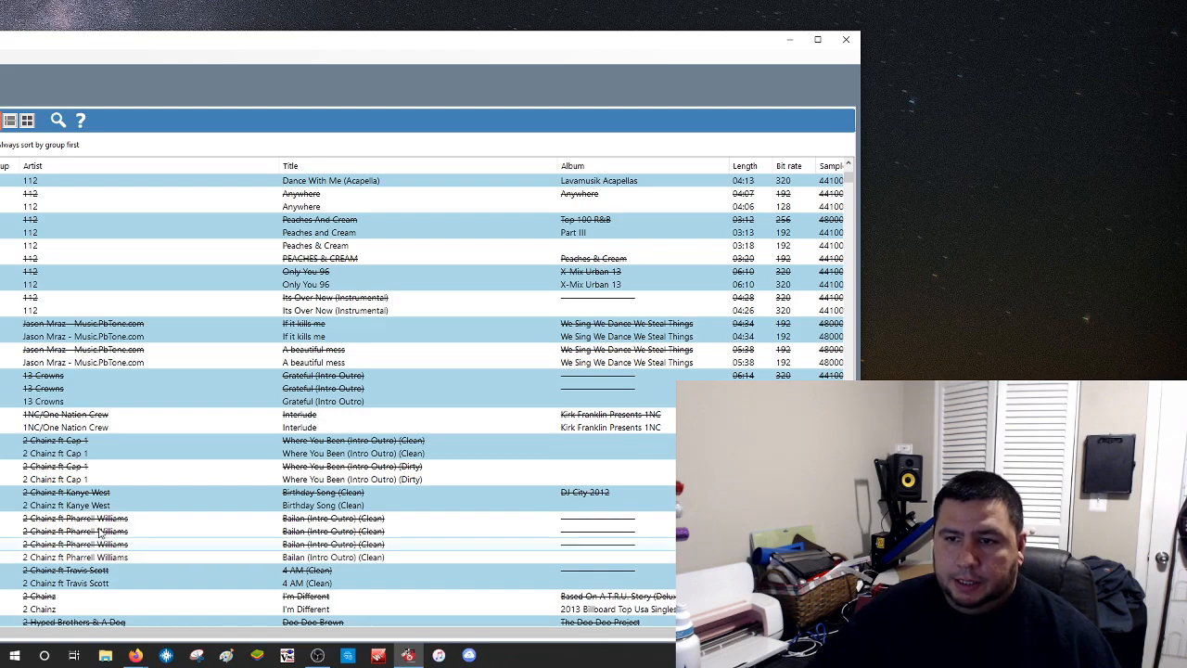
scroll(92, 524, down, 3)
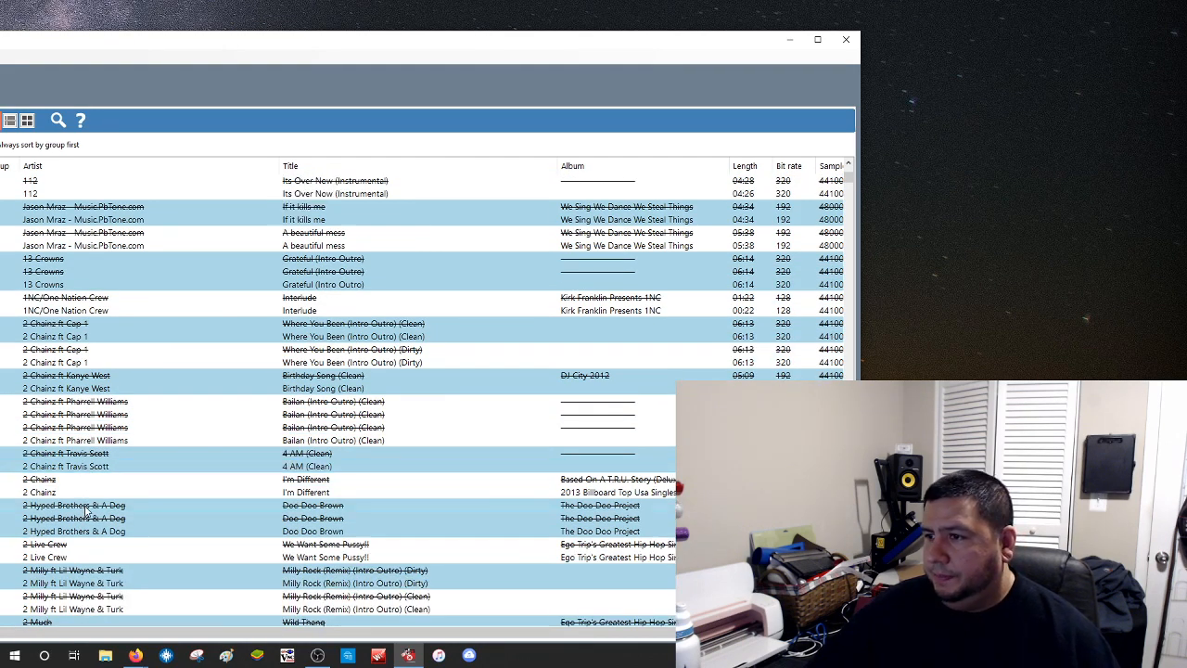
scroll(85, 510, down, 8)
scroll(85, 510, down, 3)
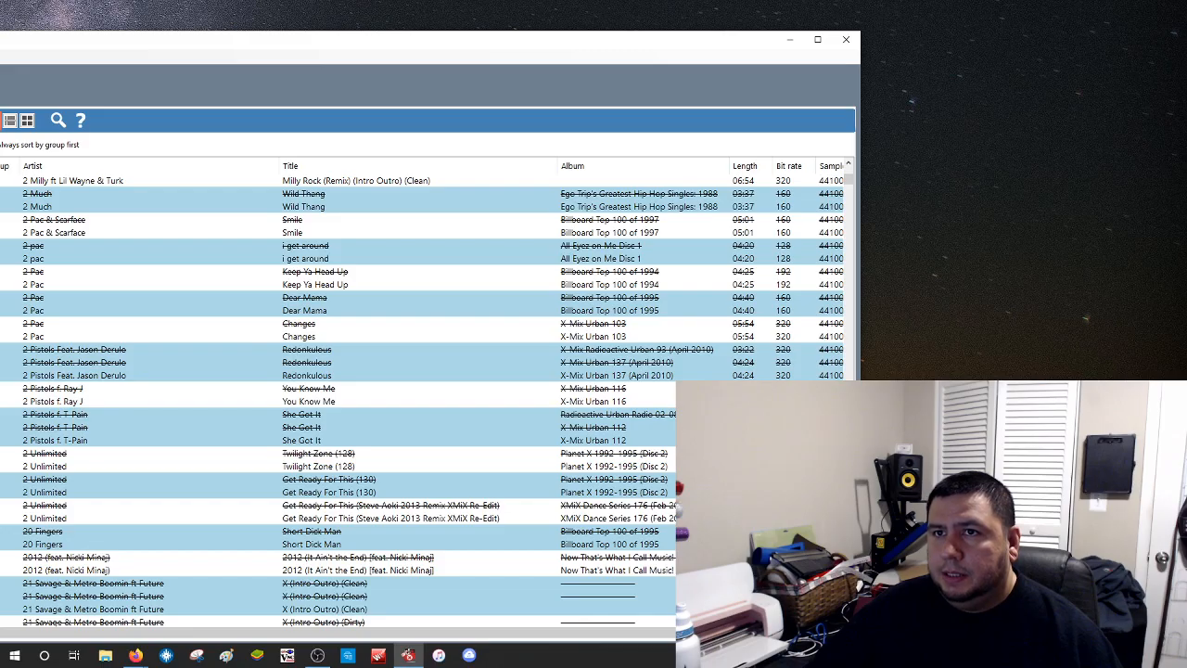
drag(0, 47, 82, 64)
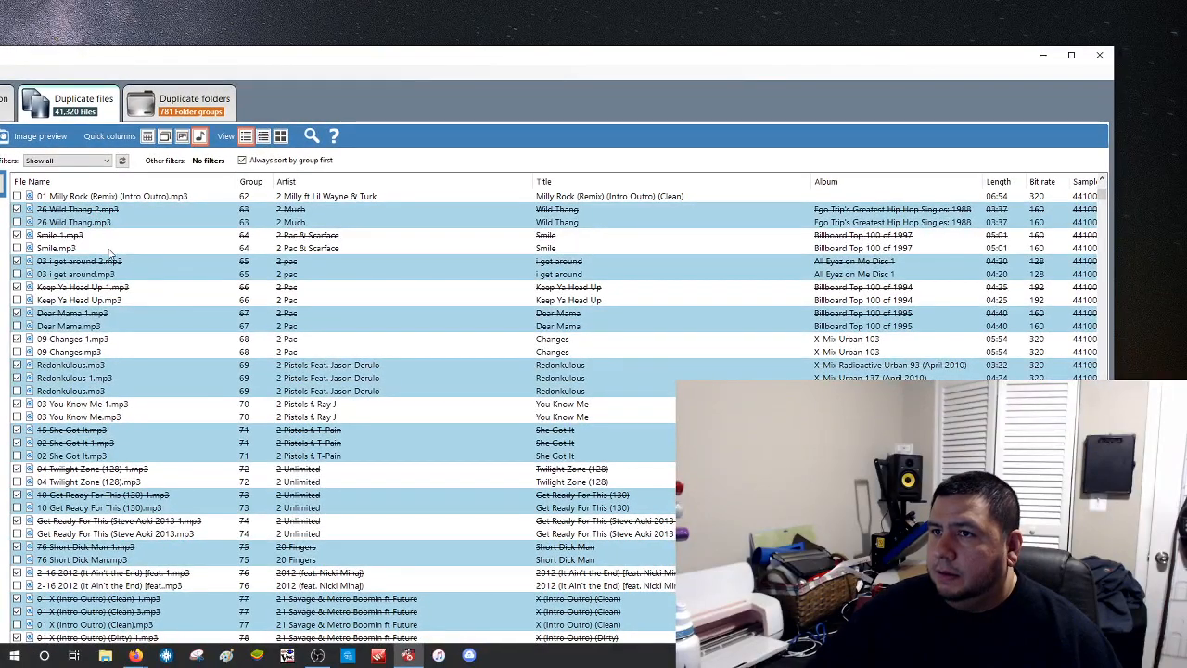
scroll(99, 212, down, 2)
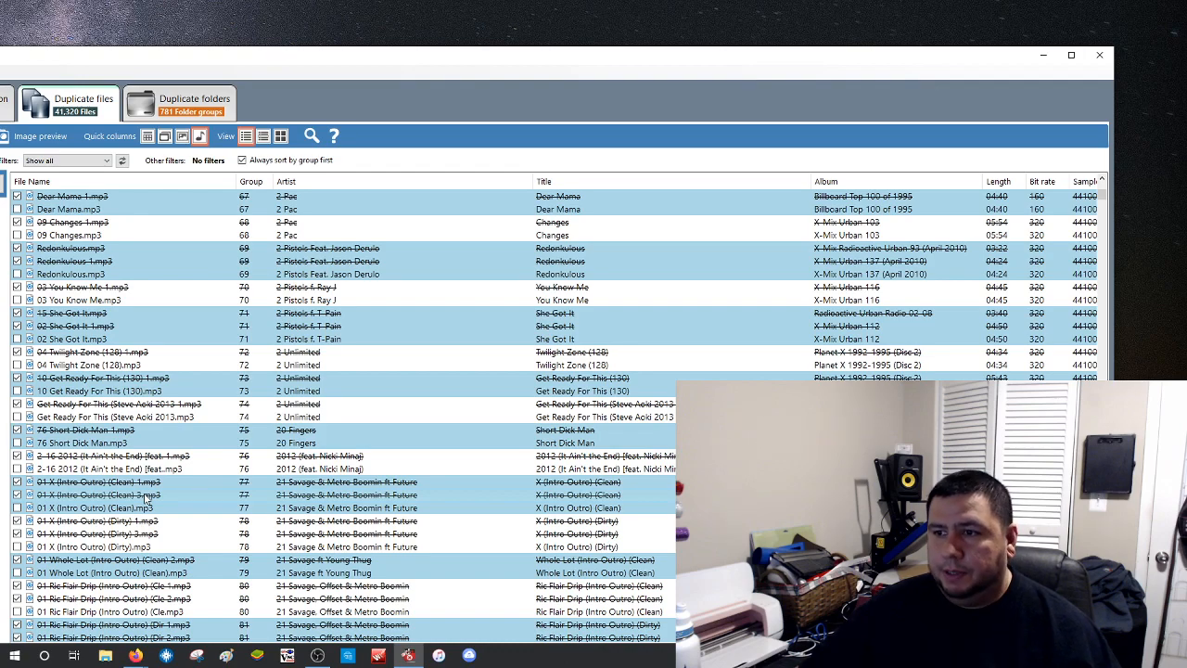
scroll(145, 498, down, 3)
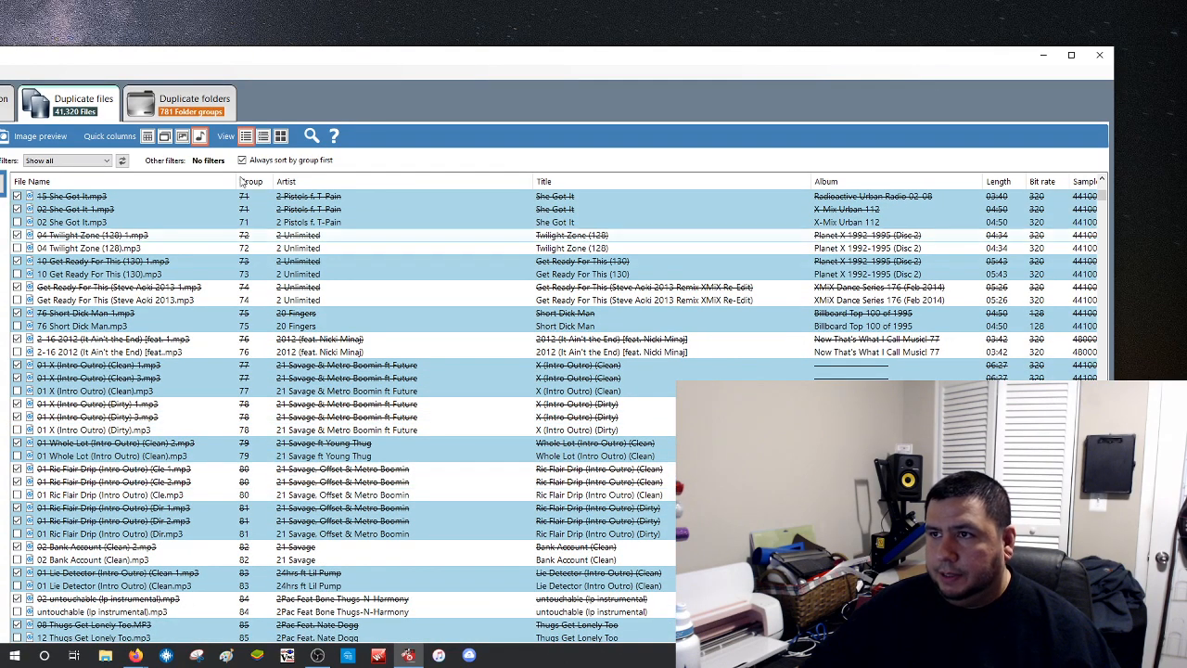
drag(239, 180, 315, 181)
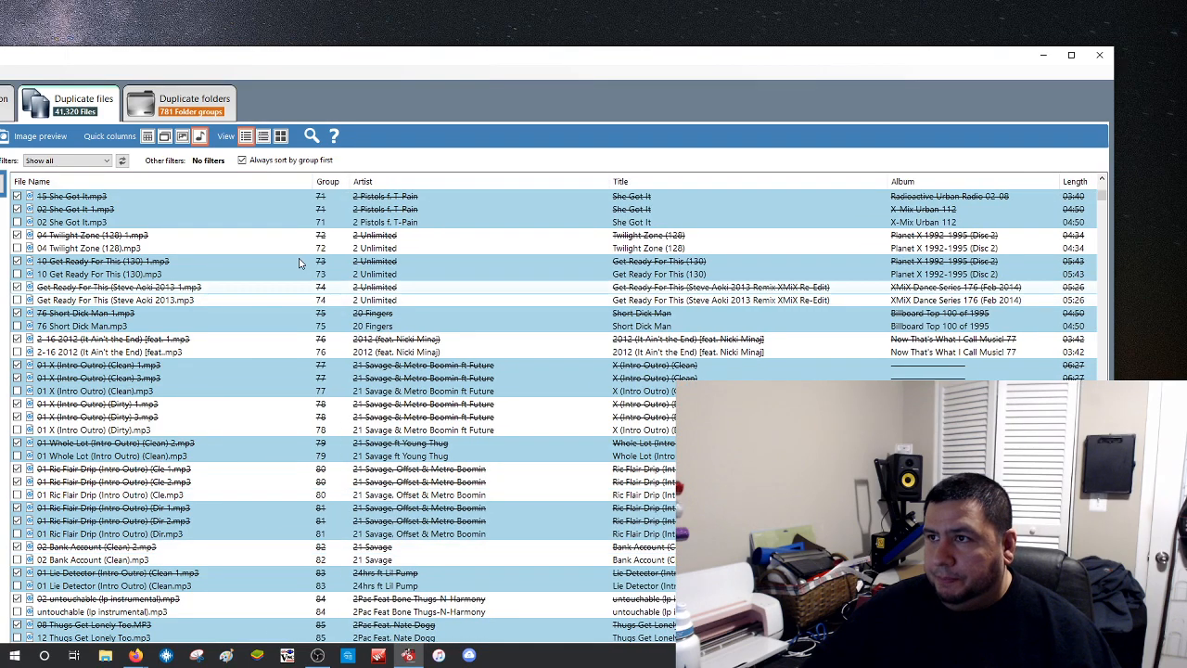
drag(309, 181, 236, 177)
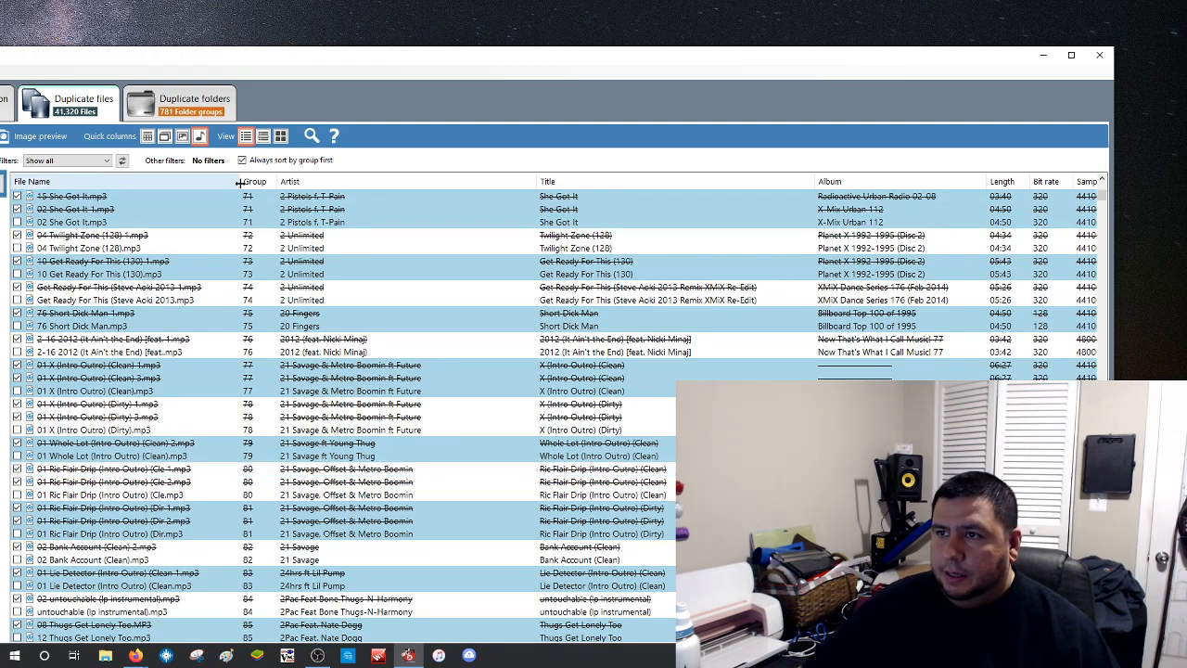
Shrink the File Name column until the Sample rate column shows at the list's right edge
drag(239, 184, 126, 206)
drag(118, 202, 114, 201)
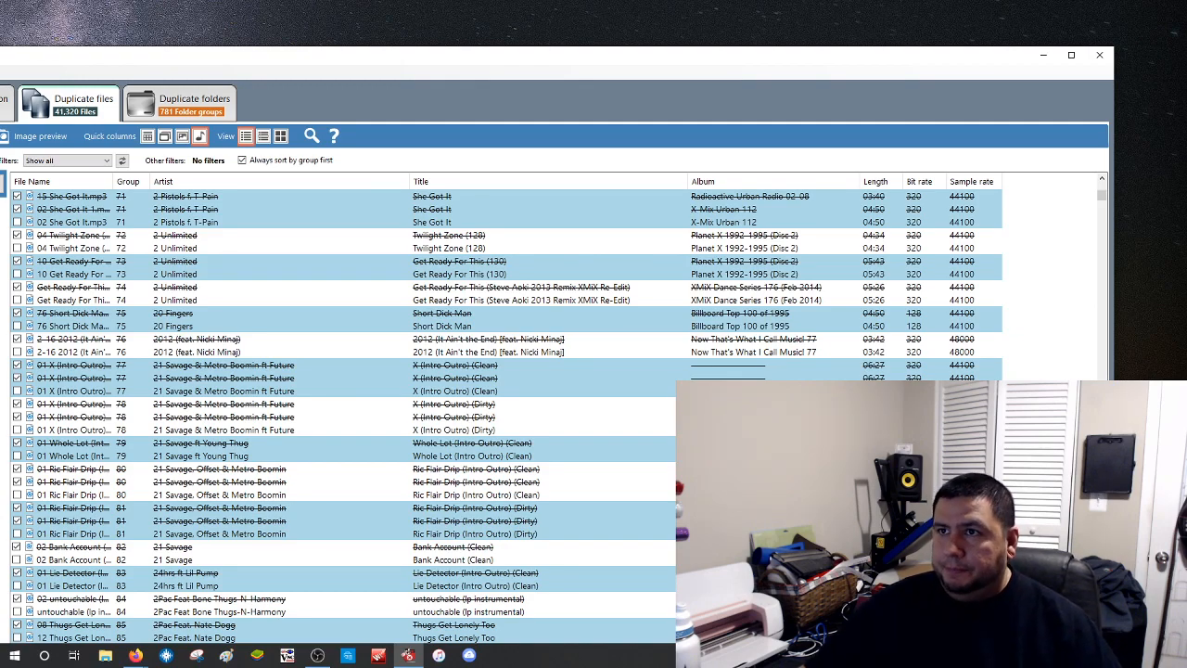
Maximize Duplicate Cleaner Pro so the Selection assistant panel appears on the left
double_click(125, 58)
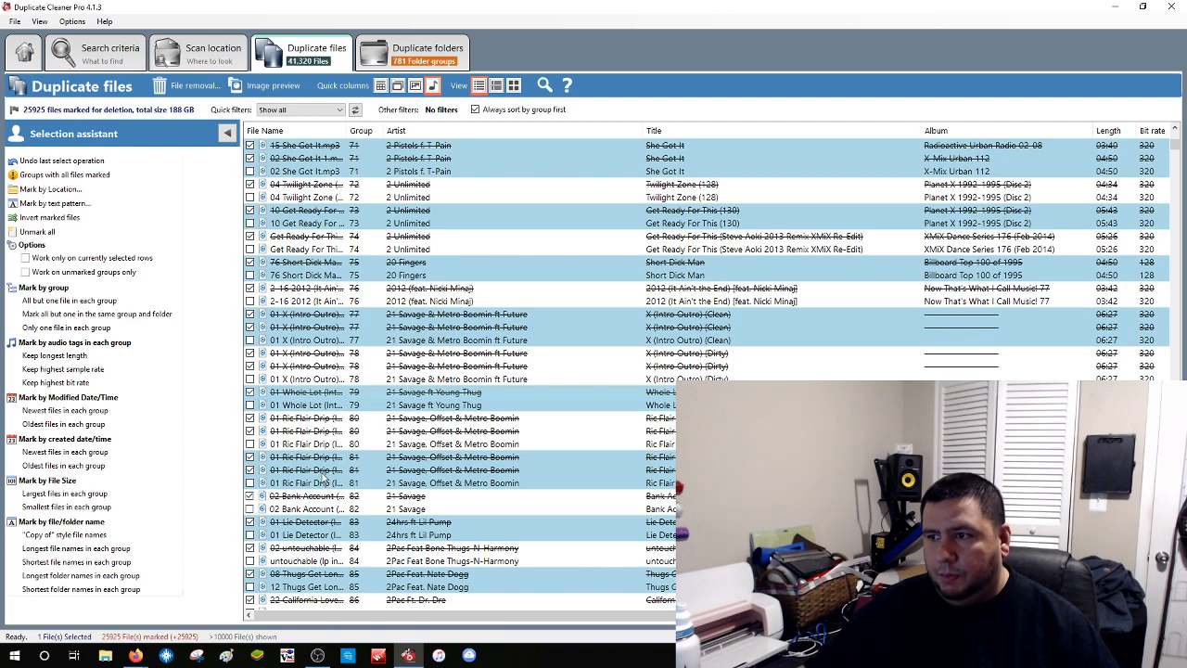
Widen the File Name column to show complete names like '10 Get Ready For This (130) 1.mp3'
drag(344, 136, 503, 131)
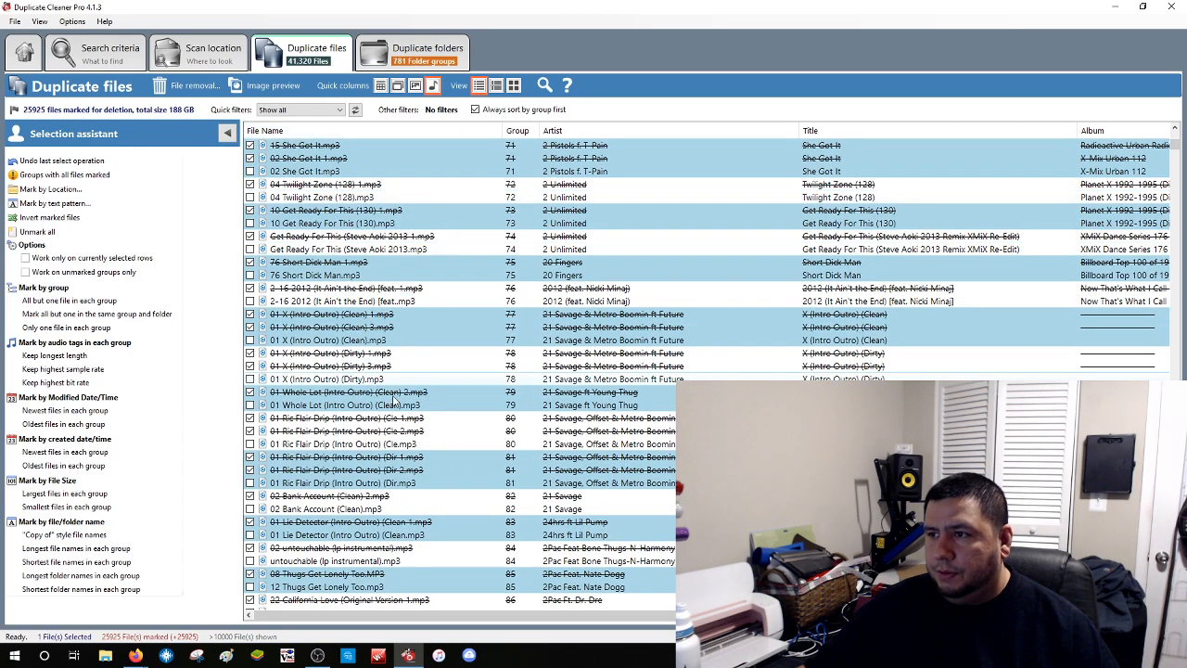
scroll(425, 422, up, 15)
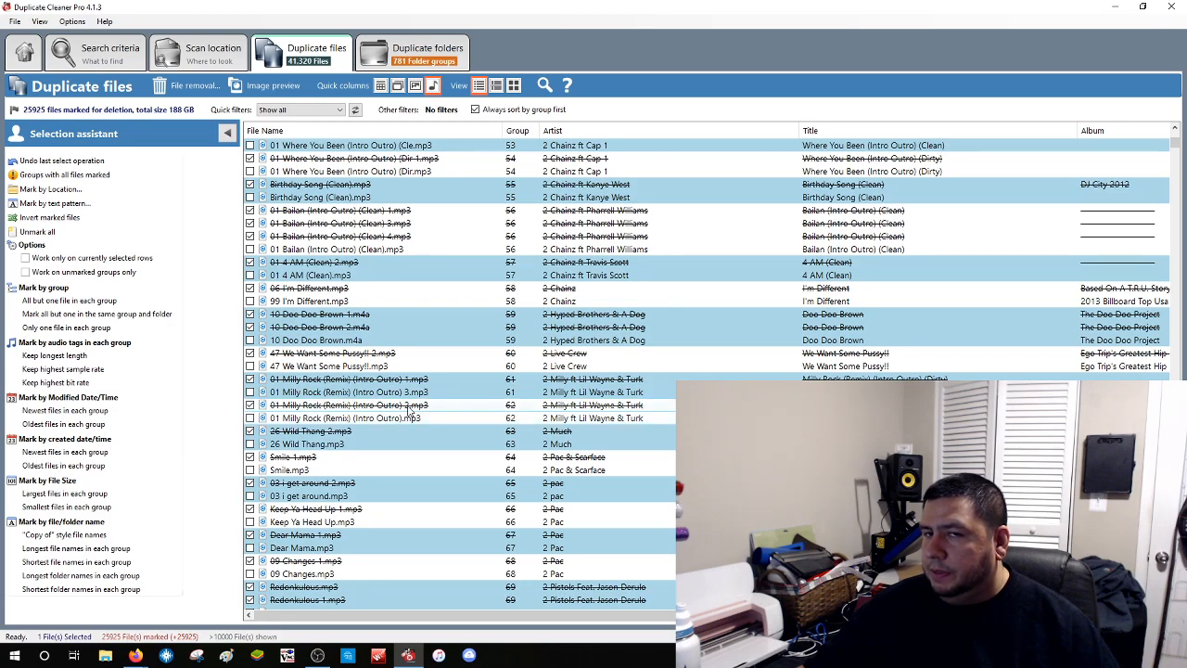
scroll(408, 411, down, 20)
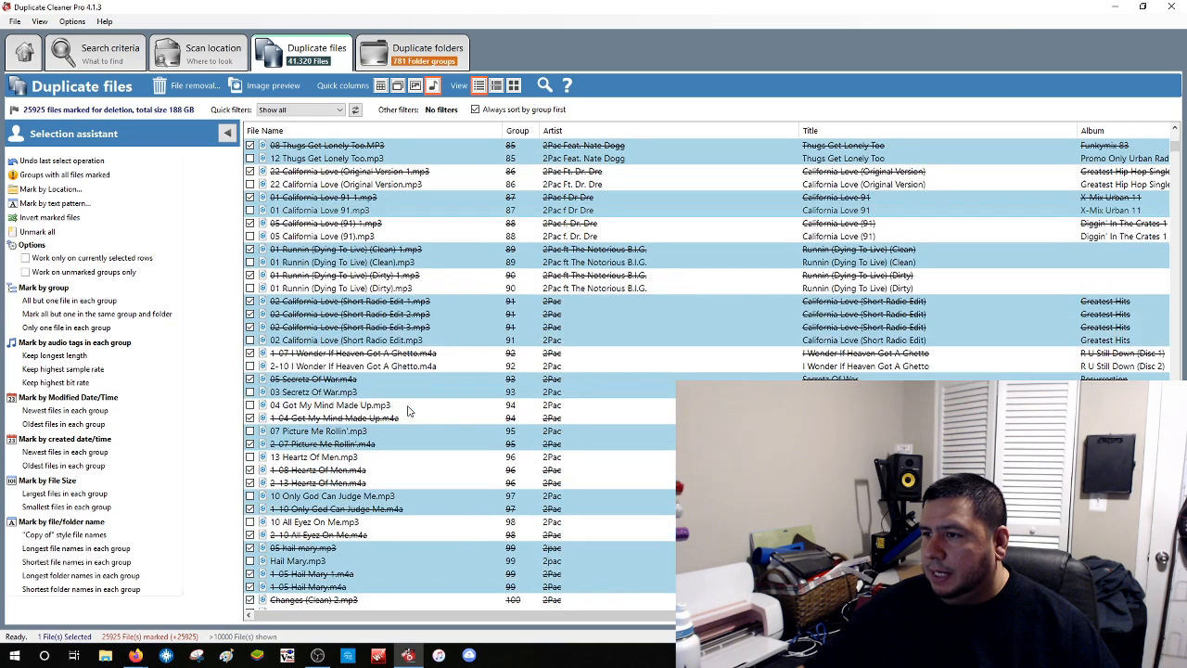
scroll(407, 410, down, 18)
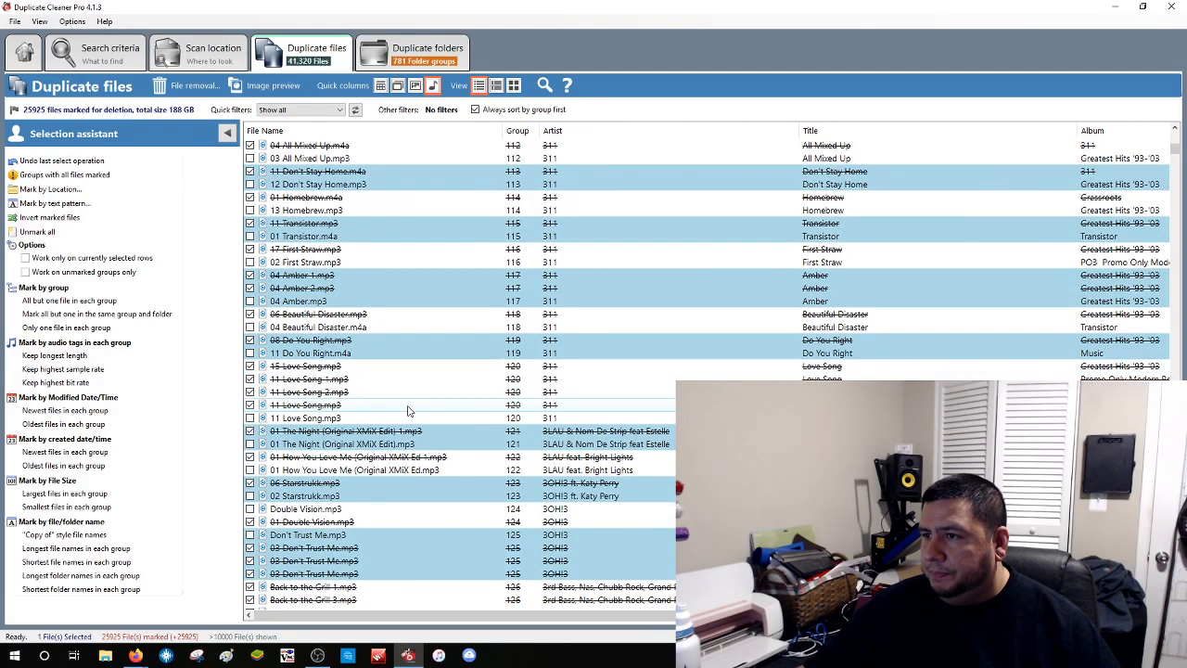
scroll(408, 411, down, 6)
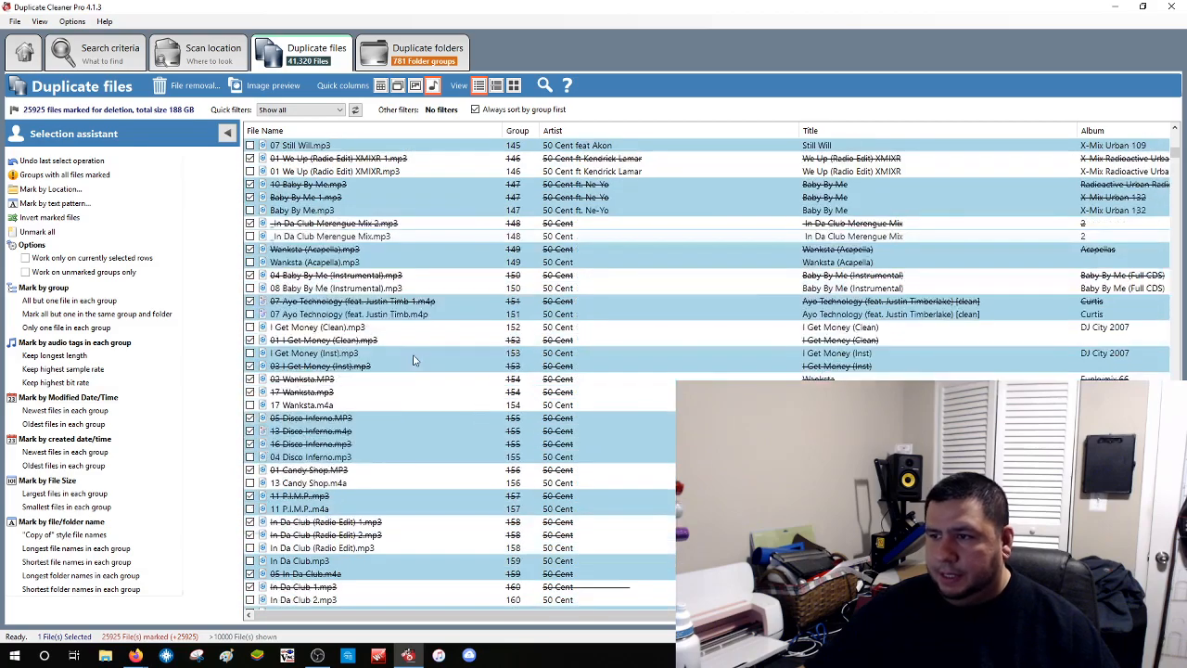
scroll(413, 360, down, 3)
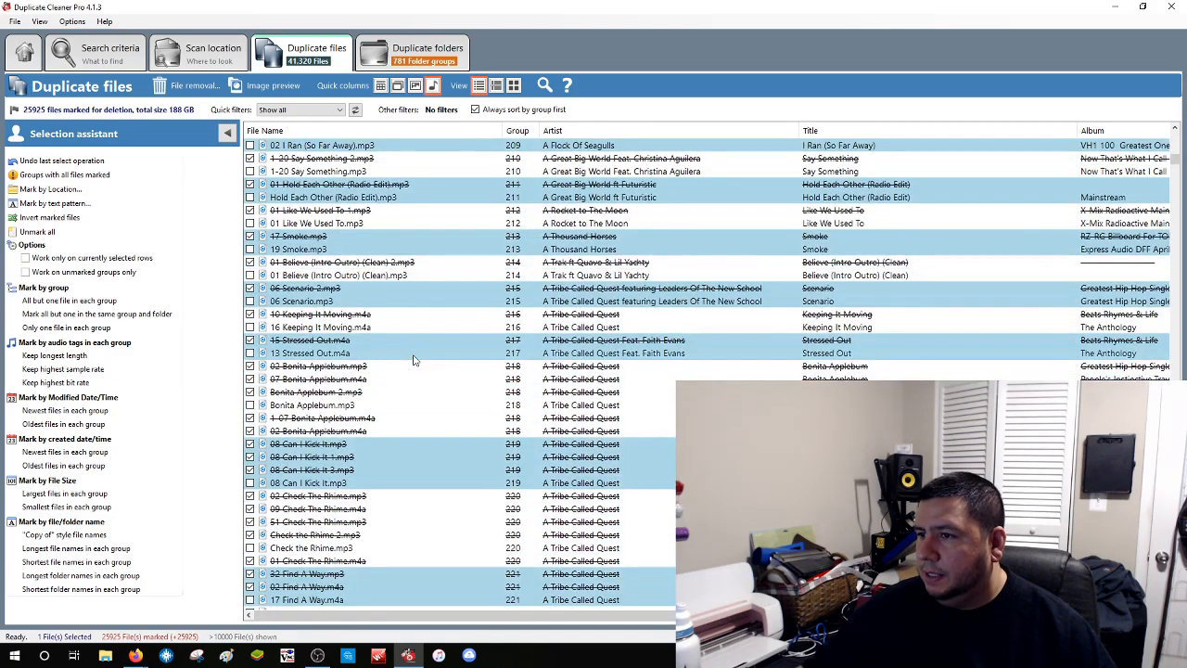
scroll(417, 402, down, 14)
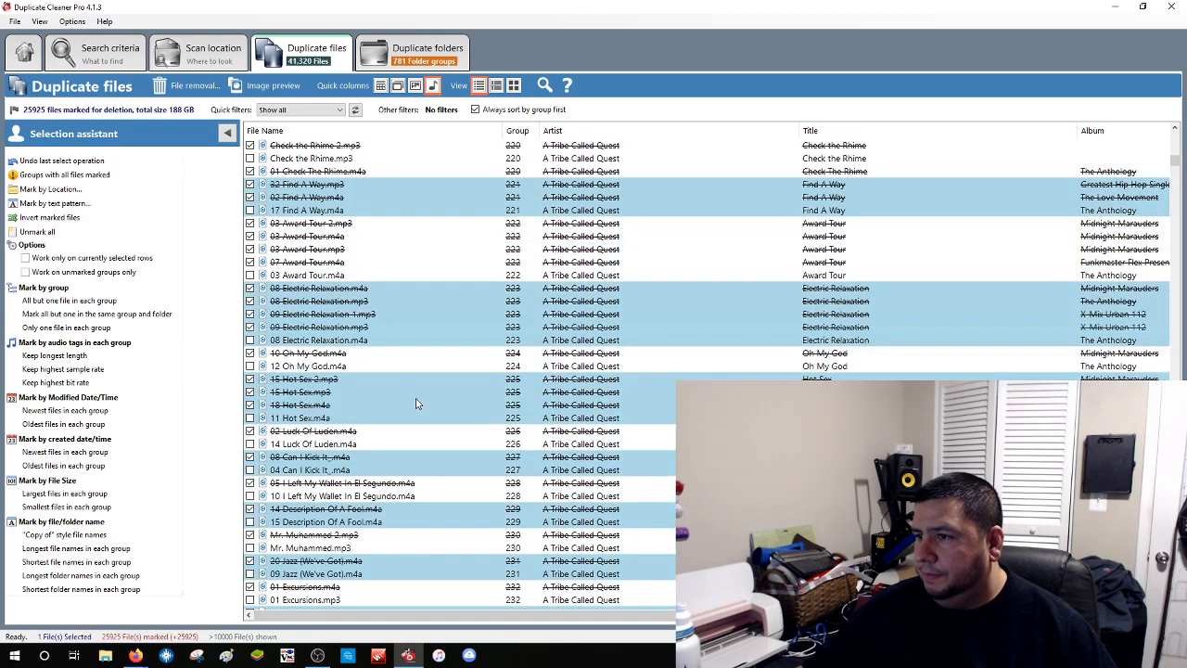
scroll(417, 403, down, 10)
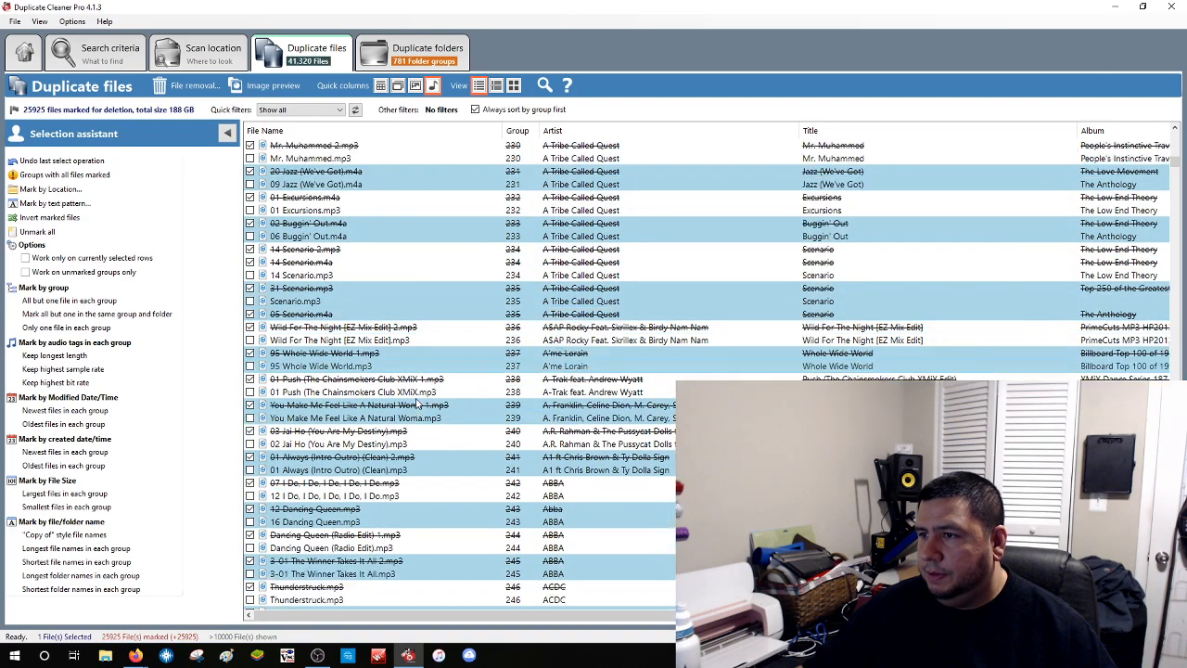
scroll(417, 403, down, 11)
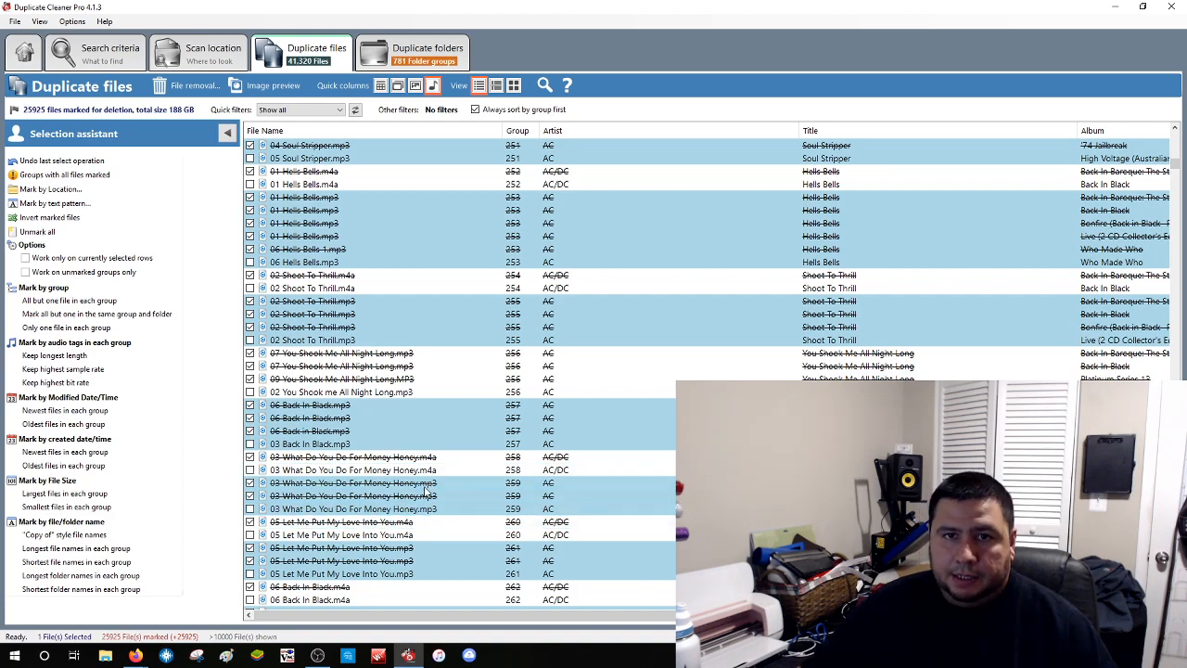
scroll(417, 482, down, 11)
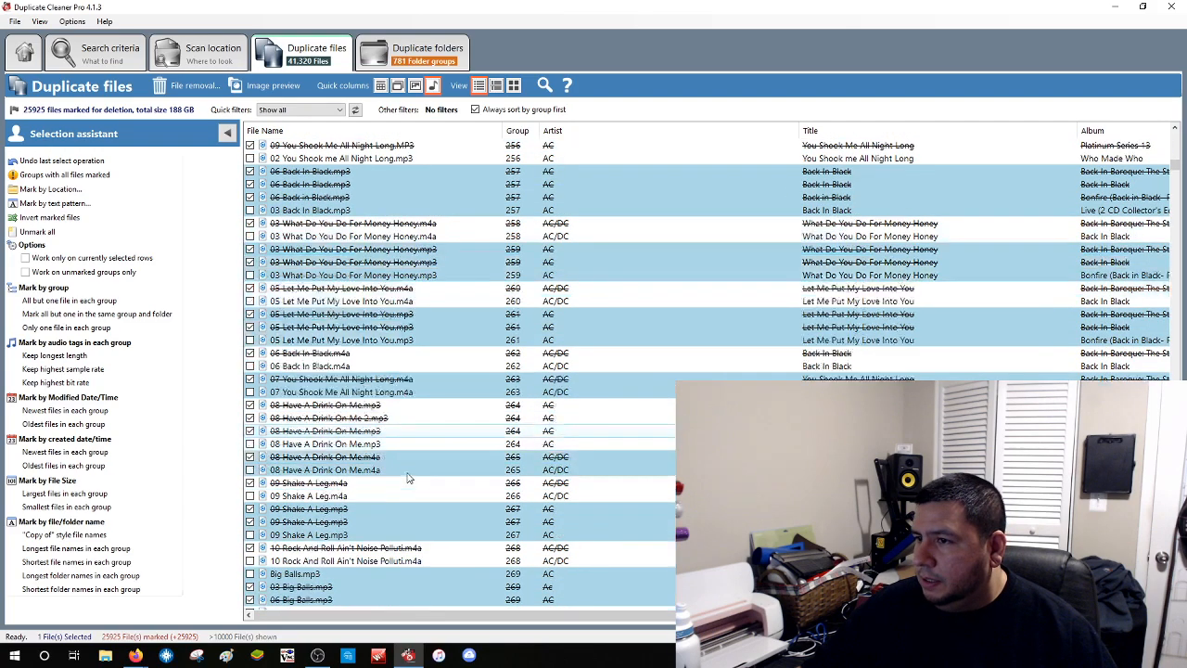
scroll(408, 478, down, 5)
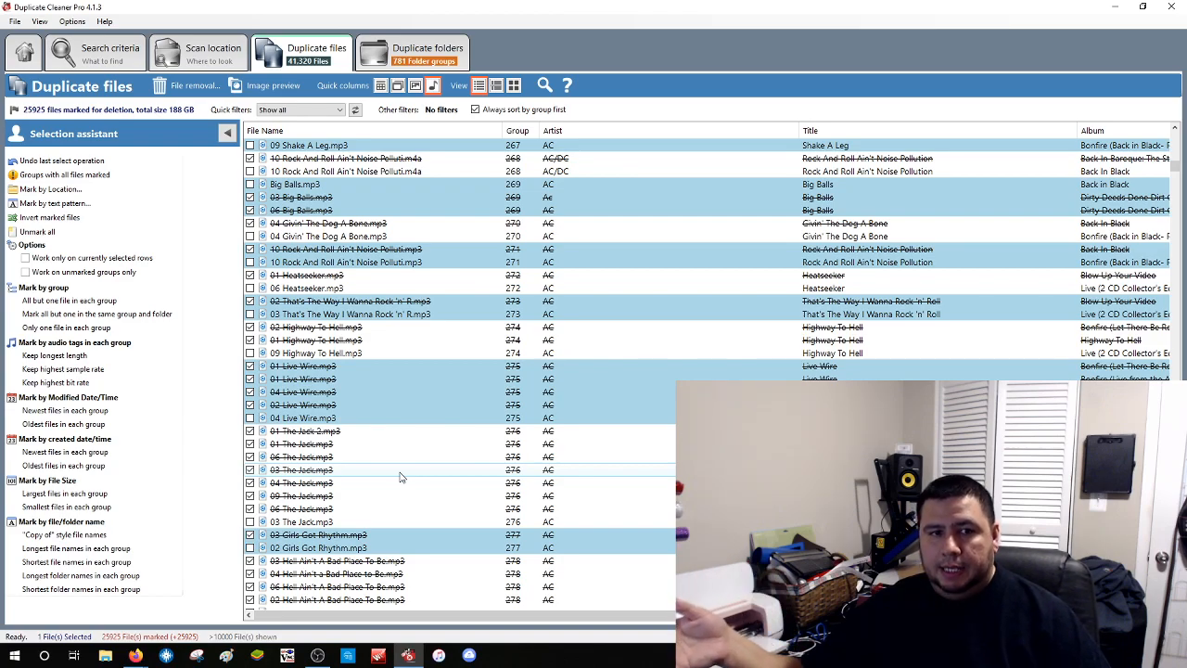
drag(532, 616, 714, 621)
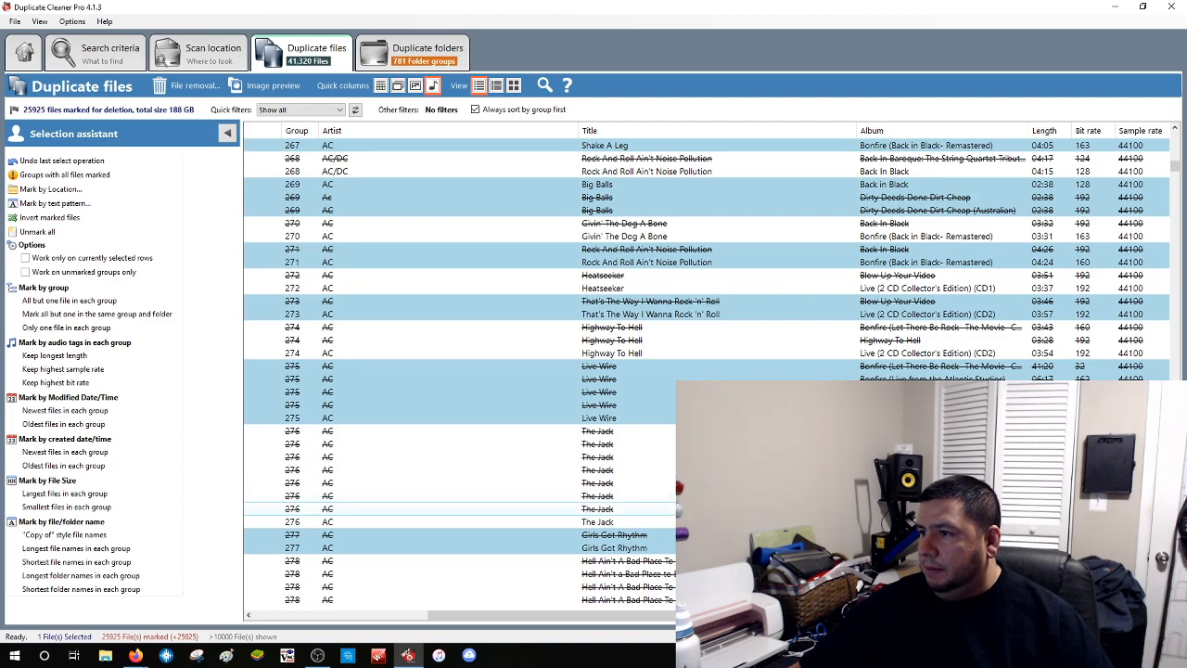
click(597, 508)
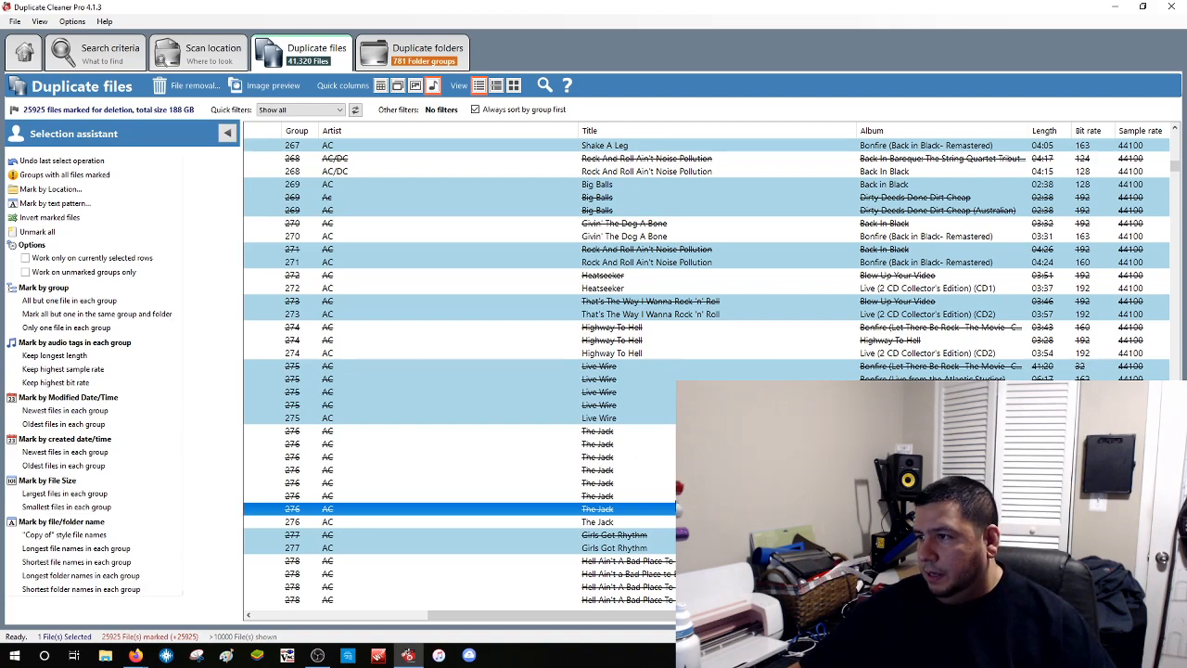
click(564, 522)
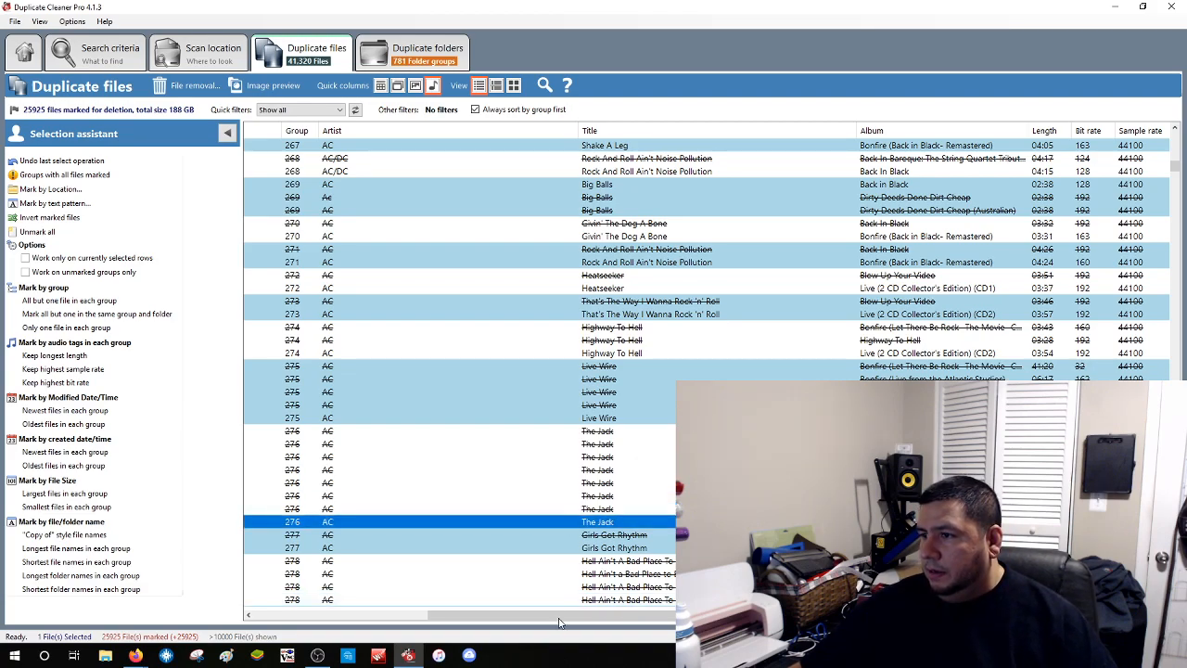
drag(559, 616, 334, 629)
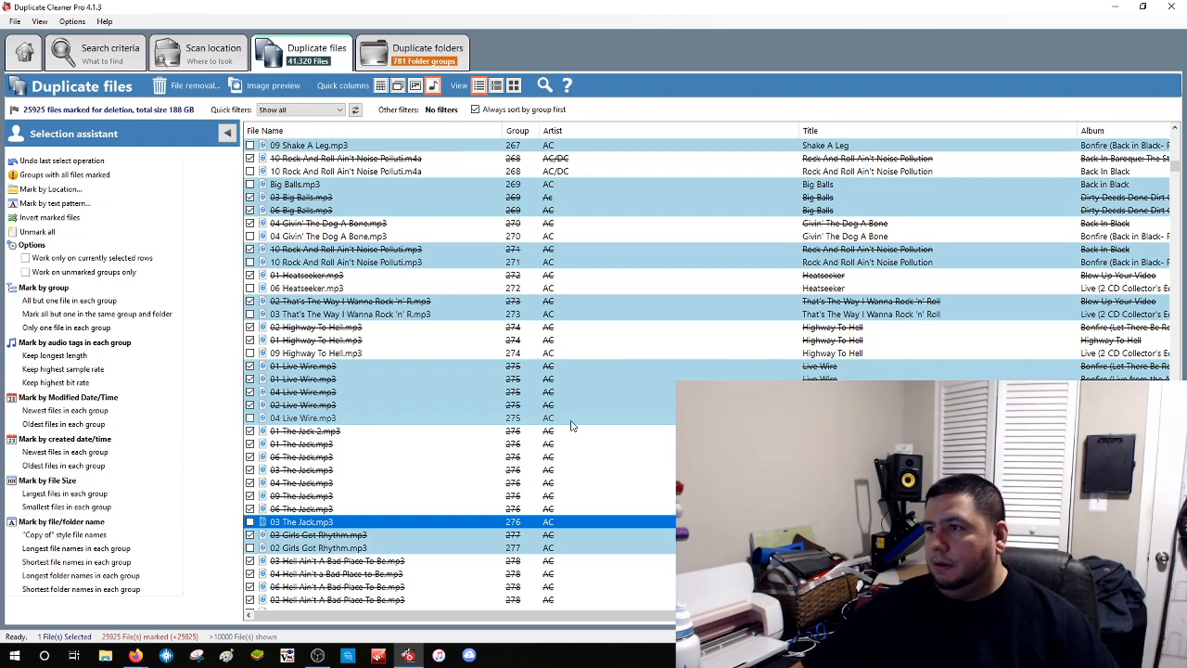
Open the column chooser menu from the duplicate file list's column header
right_click(771, 135)
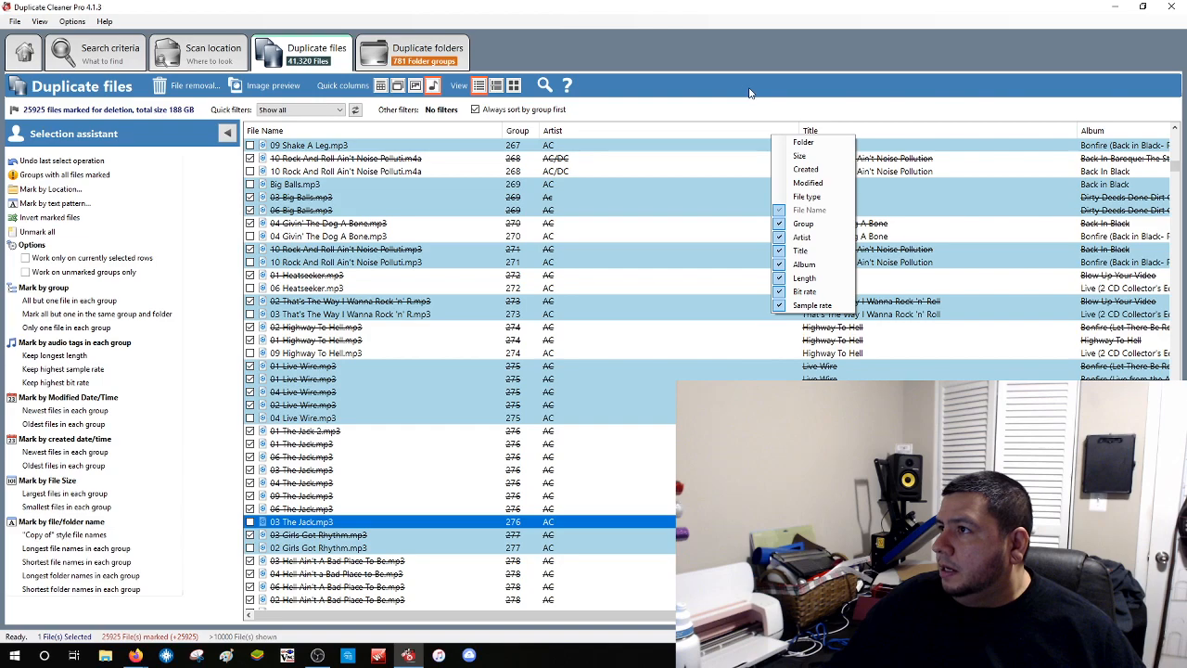
Mark all but the highest sample rate file in each group, leaving 748 files (4.53 GB) marked
click(817, 71)
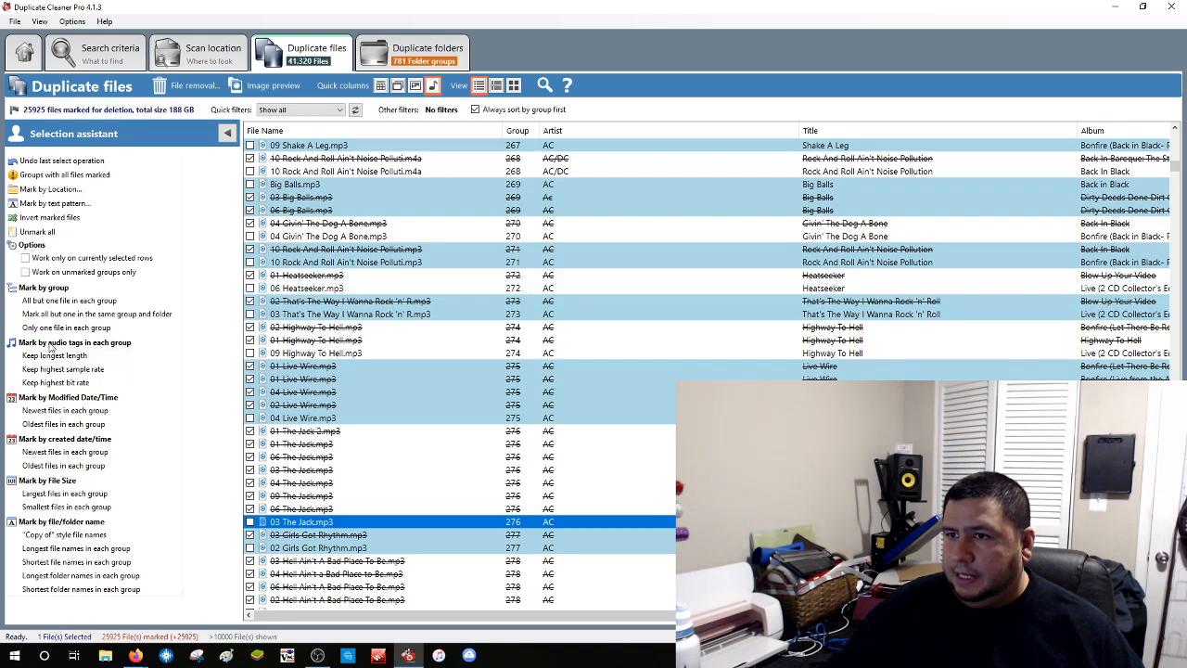
click(89, 371)
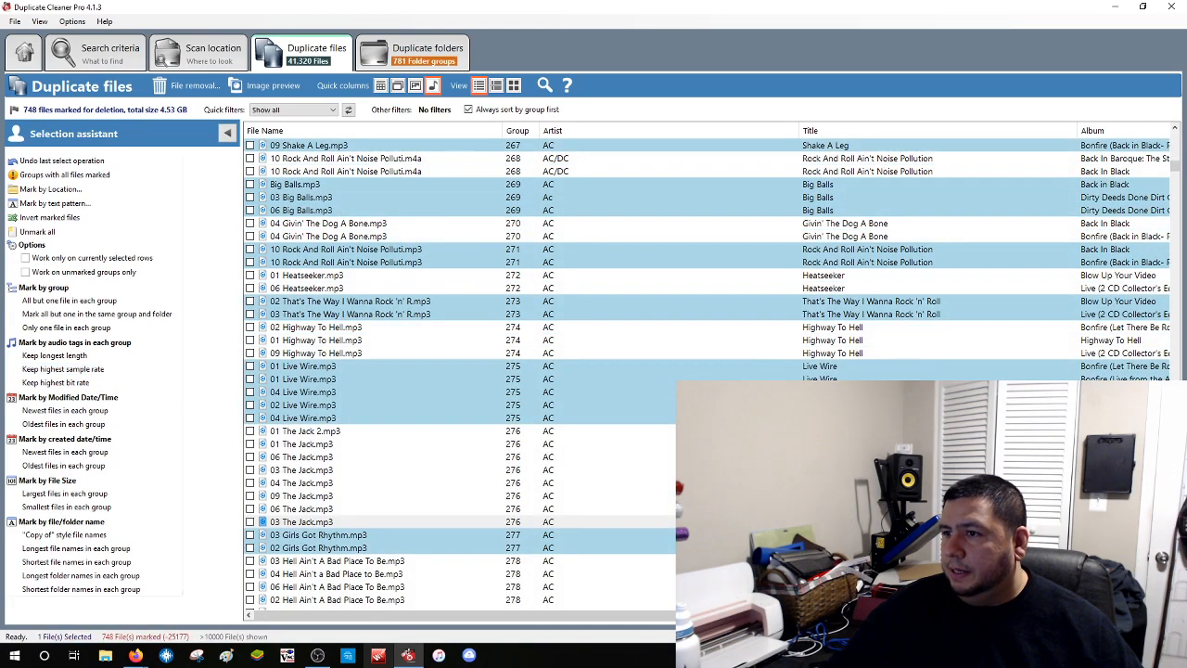
drag(415, 618, 566, 618)
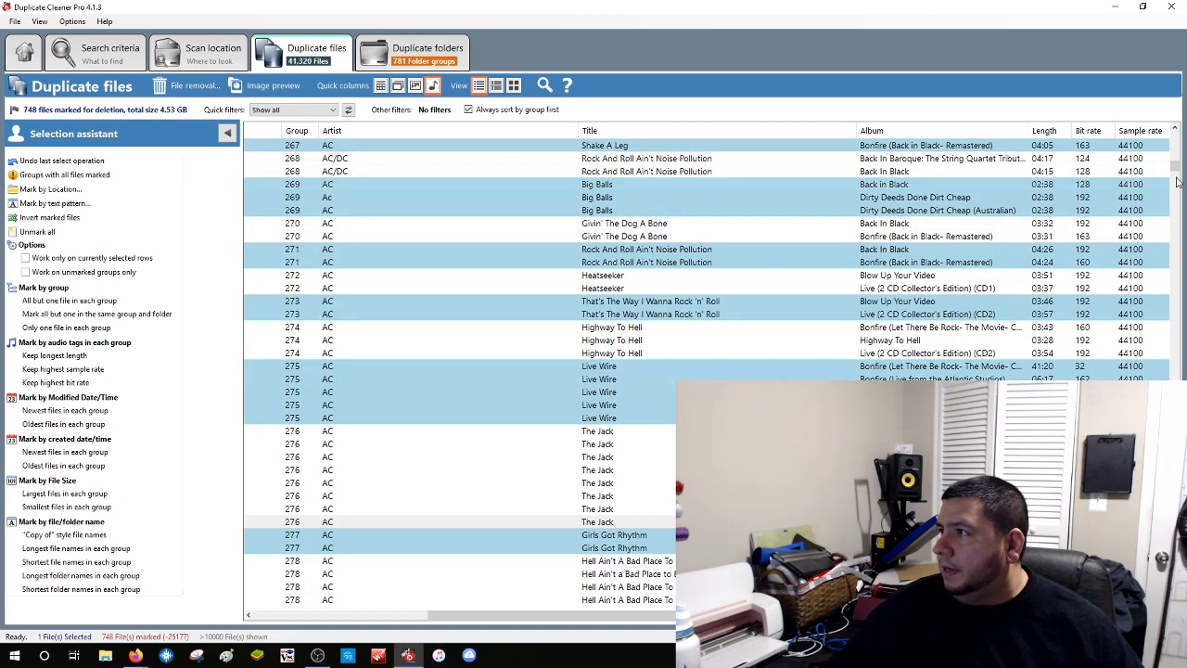
Scroll the list to group 3855 and back left to the File Name column
drag(1175, 167, 1179, 134)
drag(1173, 337, 1174, 605)
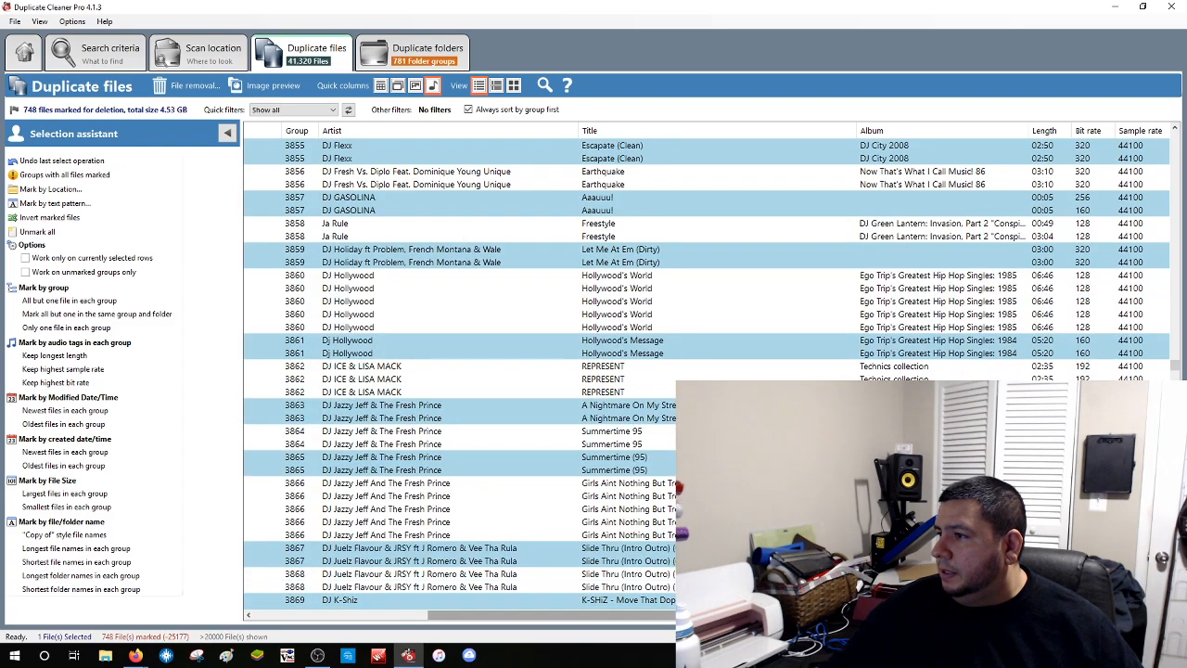
drag(723, 615, 403, 612)
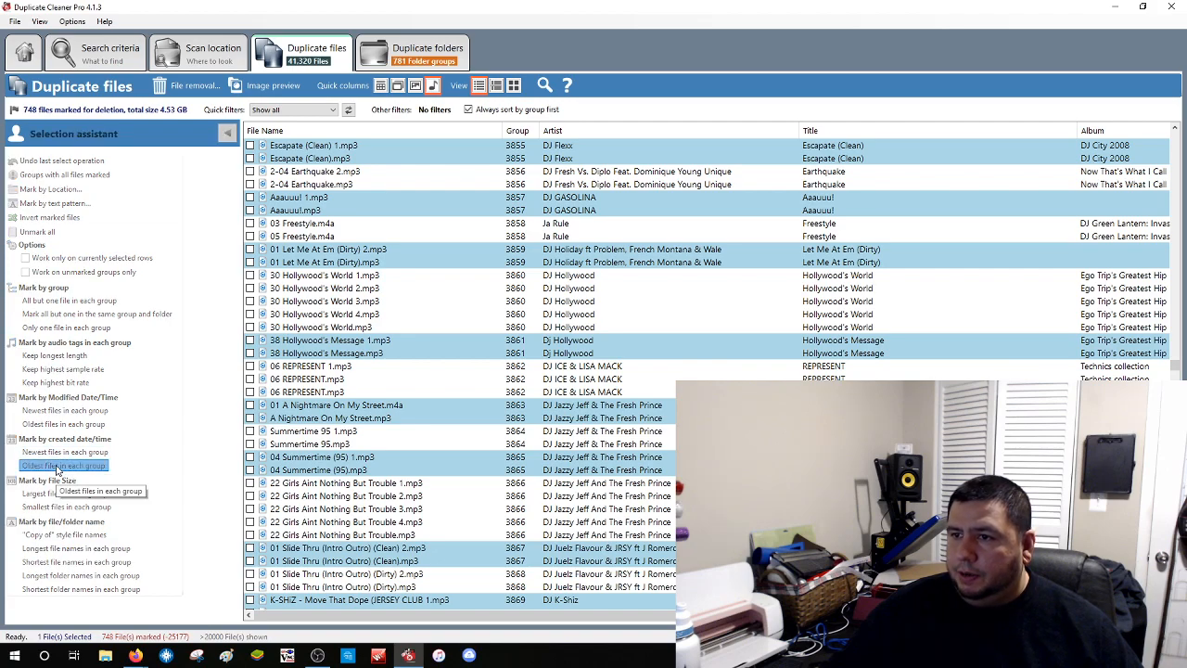
Mark the oldest file in each group, giving 20,381 files (142 GB), then select 2-04 Earthquake.mp3
click(58, 466)
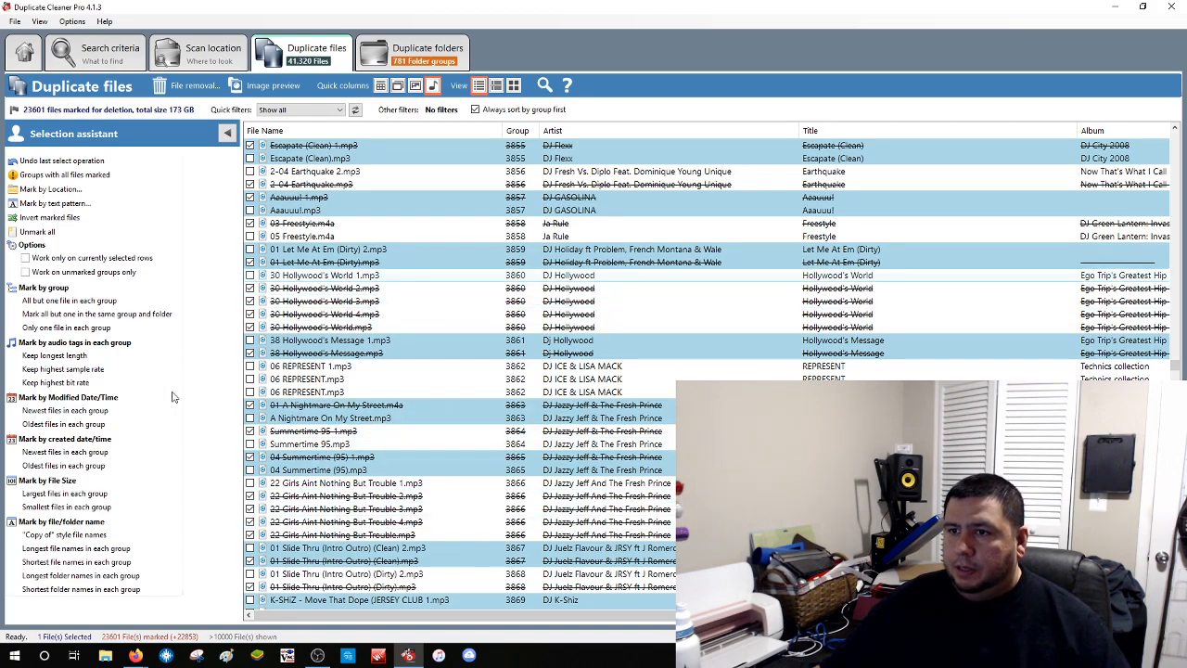
click(65, 424)
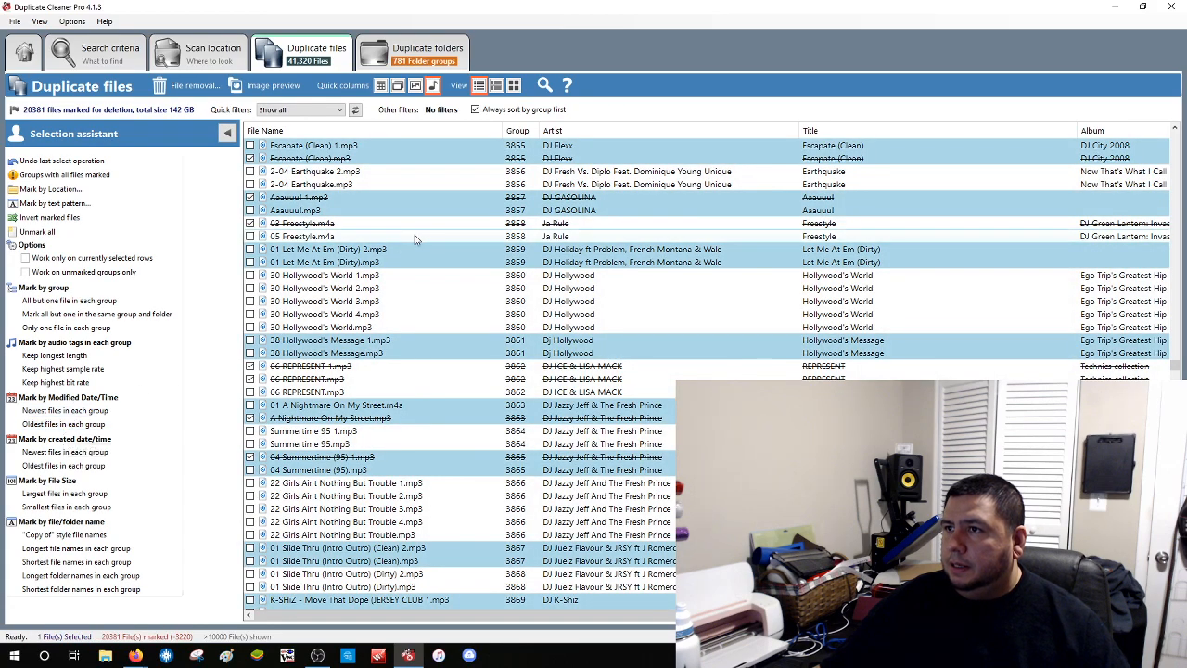
click(357, 184)
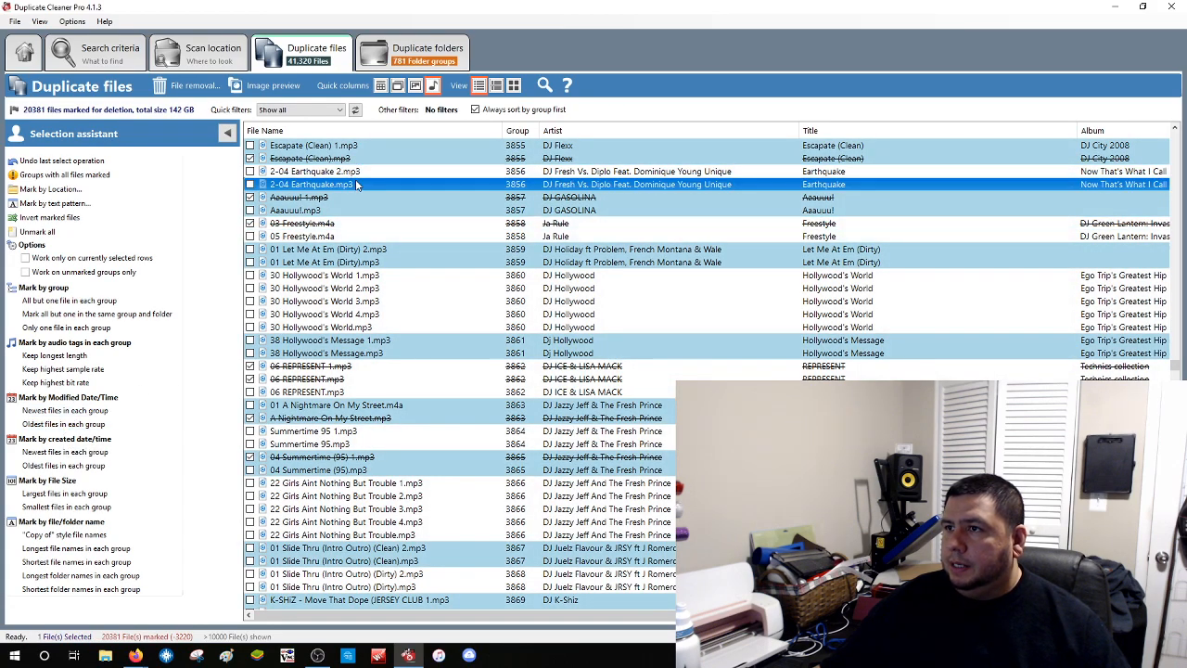
Mark all but one file in each group, bringing the marked total to 25,925 files (191 GB)
click(360, 172)
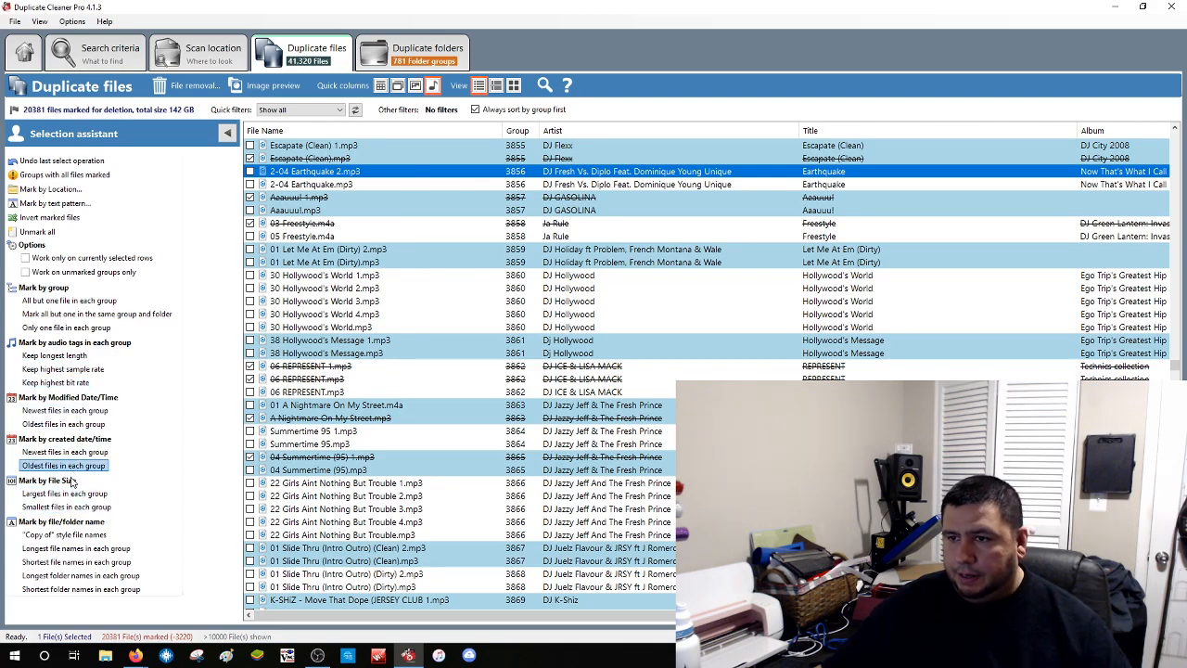
click(88, 301)
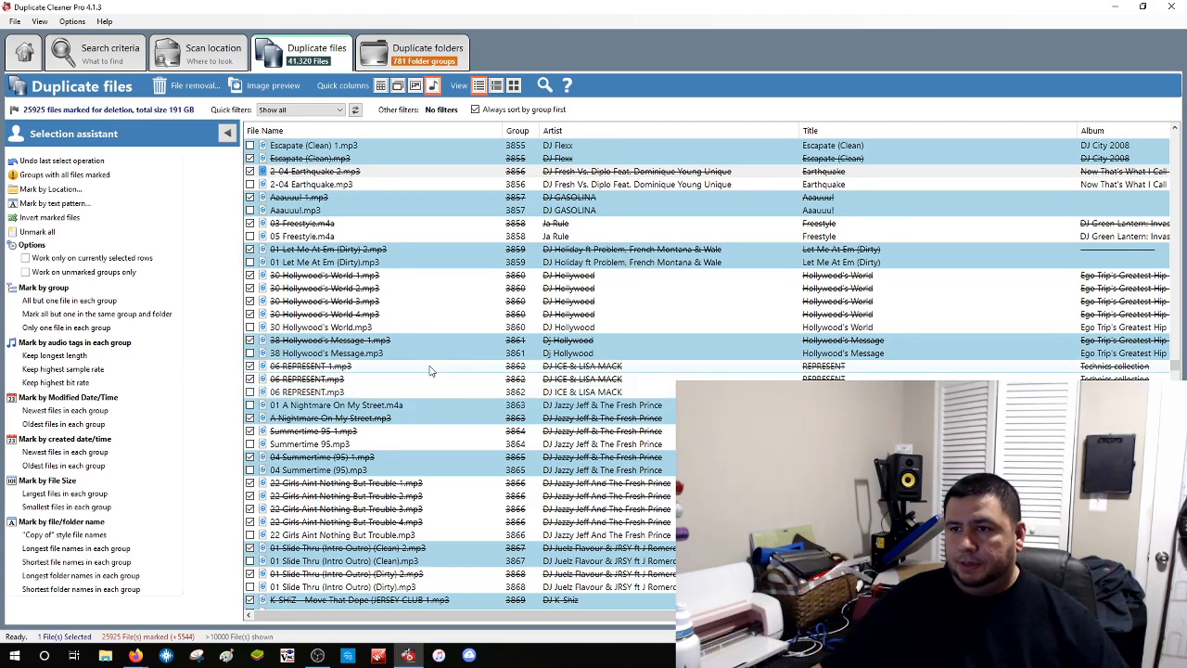
Scroll down to group 6720 and select the unmarked 05 Memory Motel 1.mp3
scroll(375, 413, down, 2)
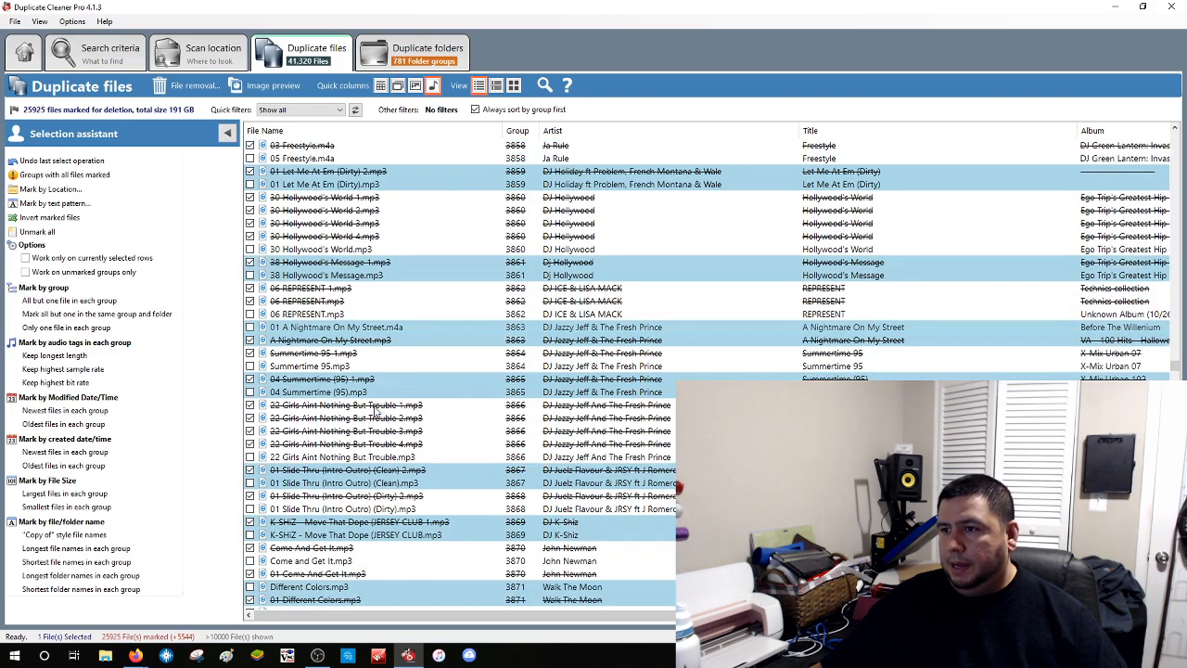
scroll(319, 311, down, 19)
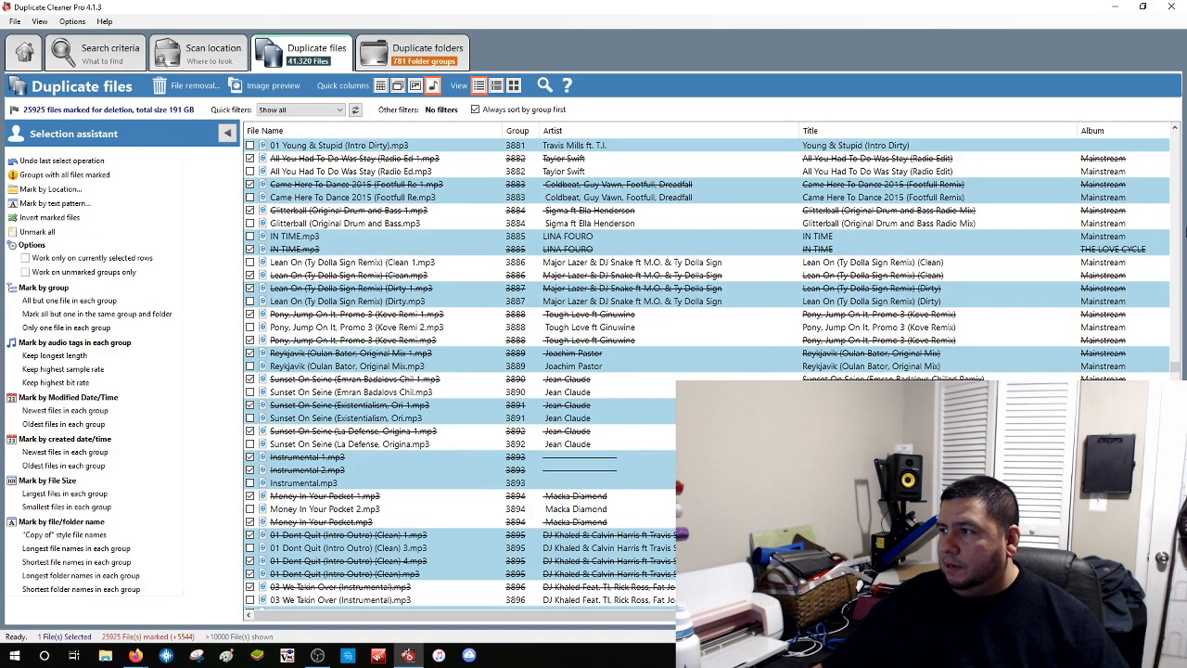
drag(1178, 368, 1179, 430)
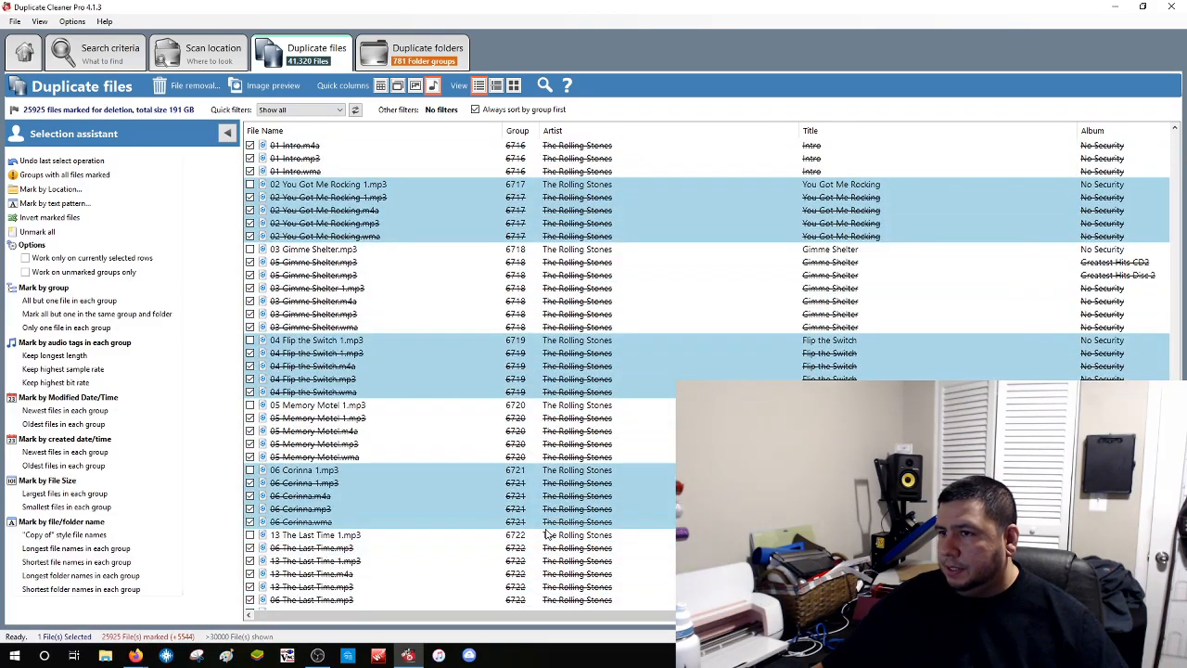
click(358, 407)
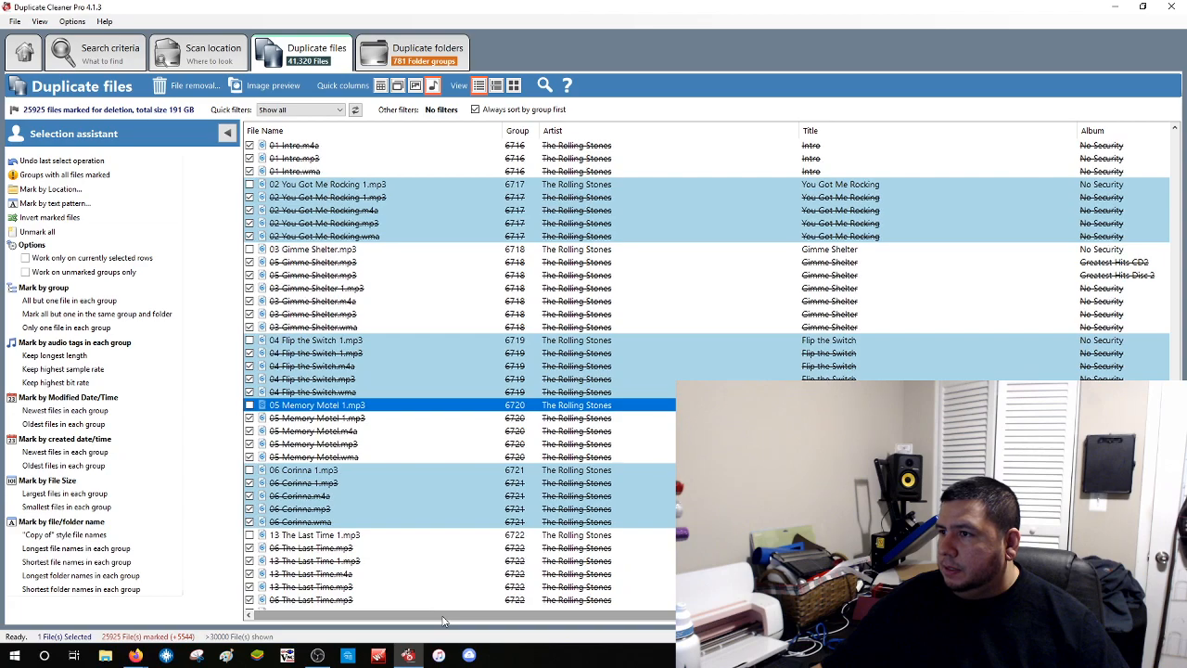
Inspect the other Memory Motel copies, including the .wma, comparing their Length and Bit rate
drag(440, 622, 652, 626)
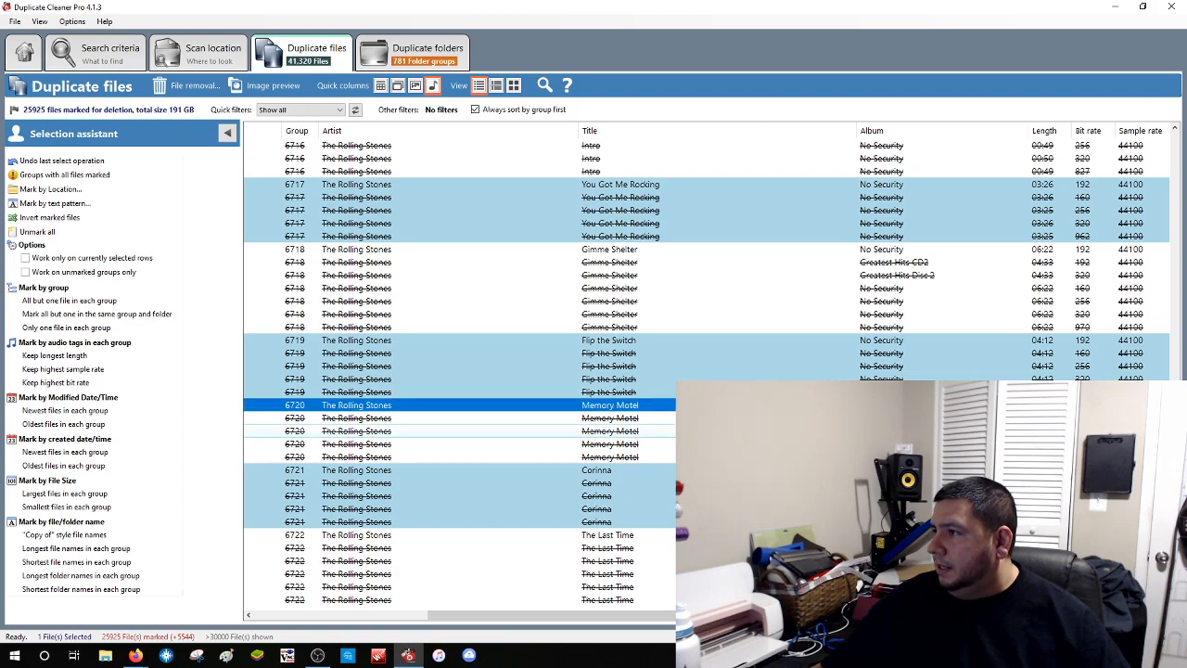
click(798, 431)
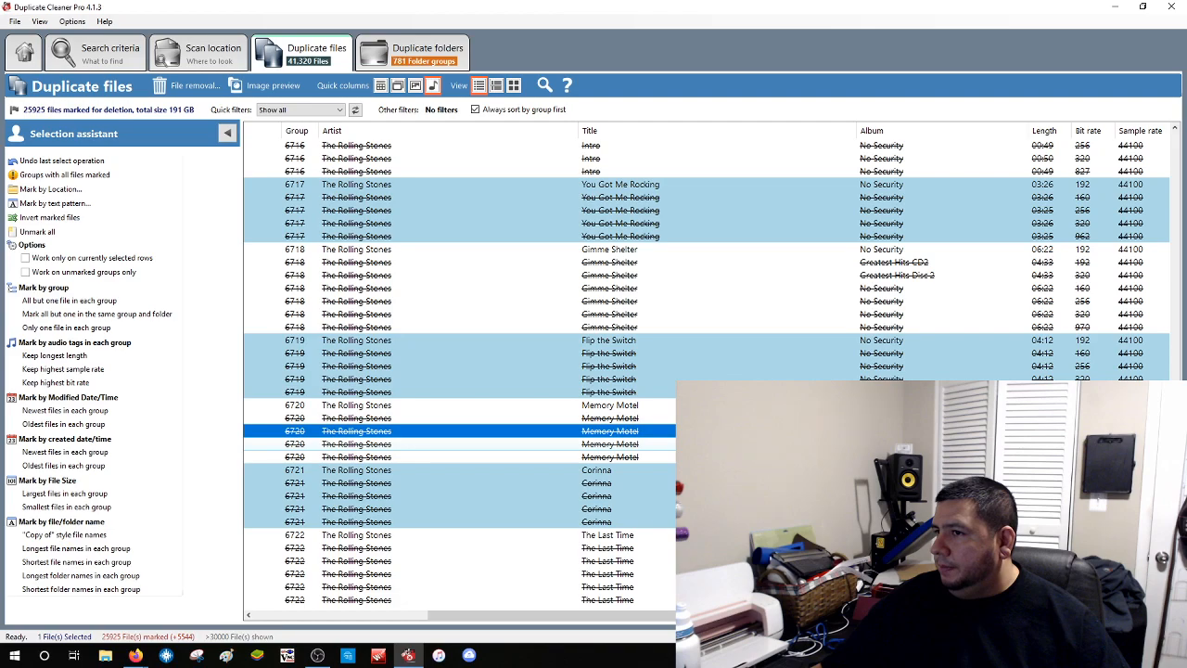
click(798, 444)
scroll(459, 370, left, 5)
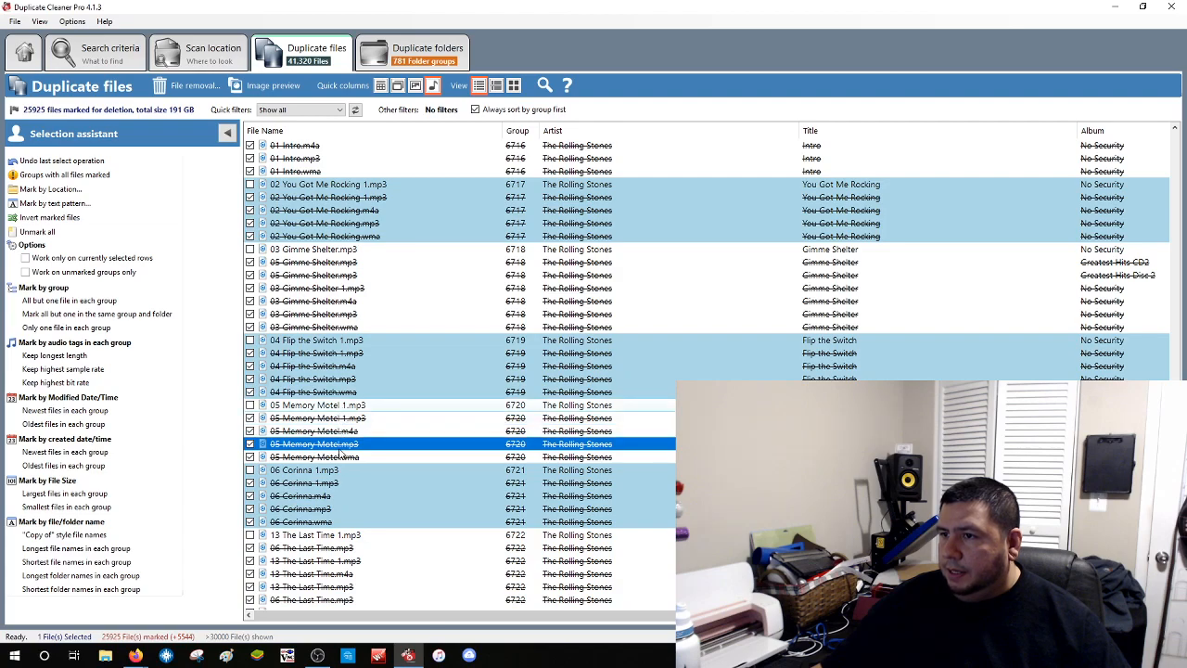
click(345, 459)
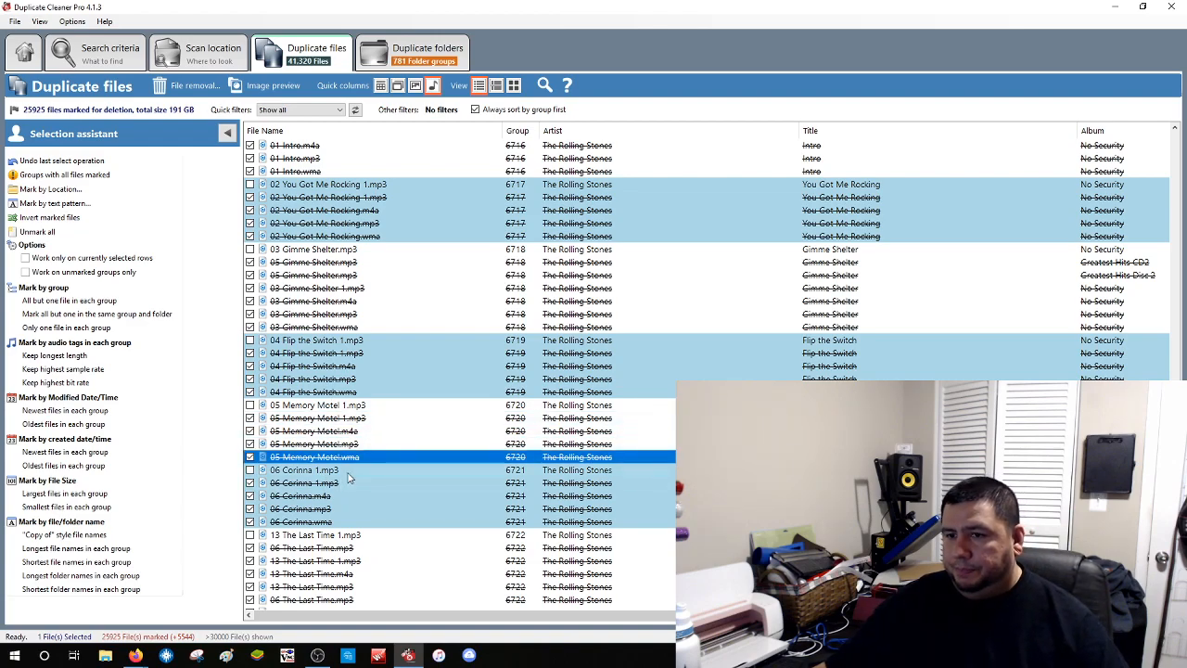
scroll(350, 478, down, 3)
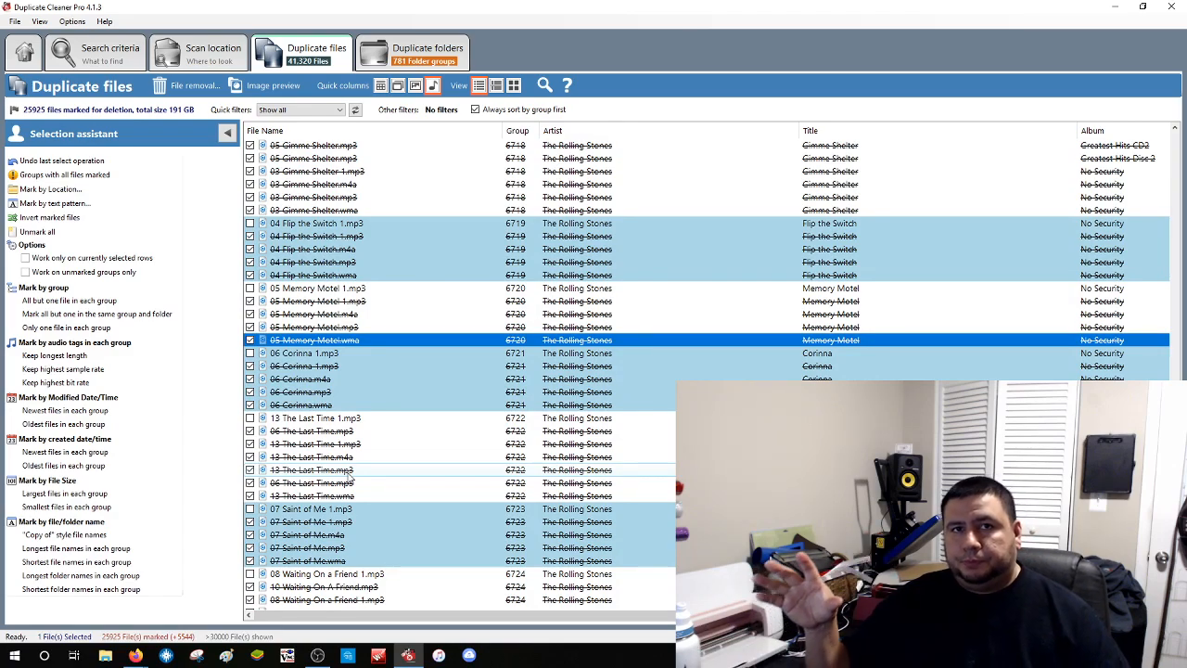
scroll(390, 371, up, 5)
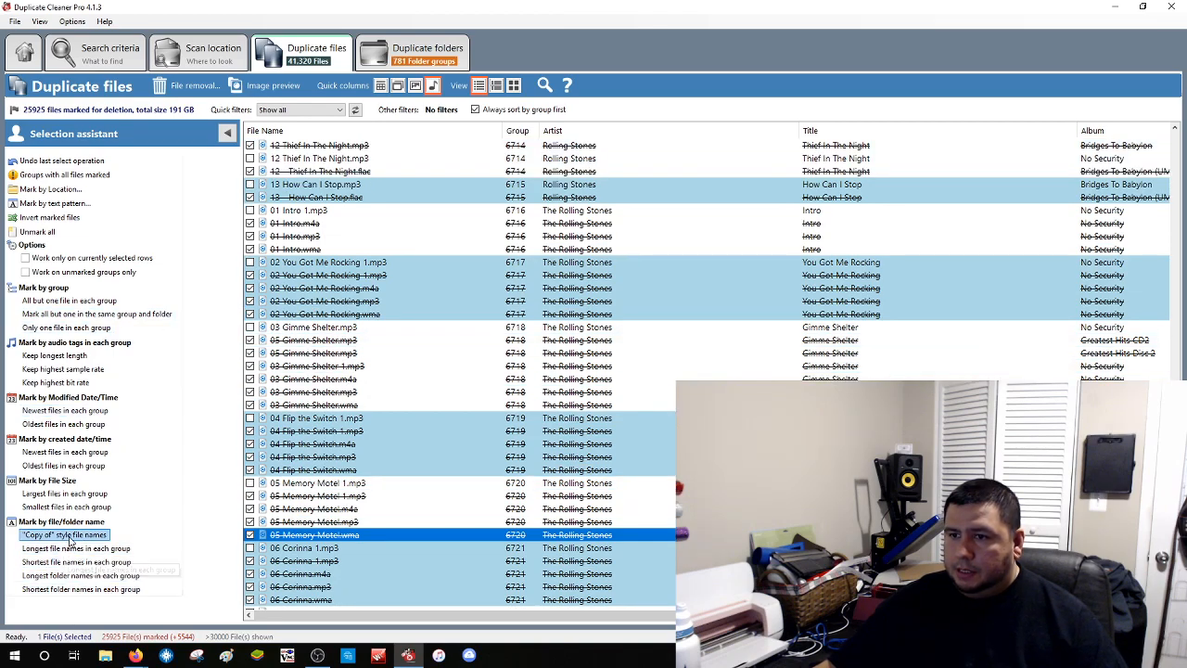
click(69, 536)
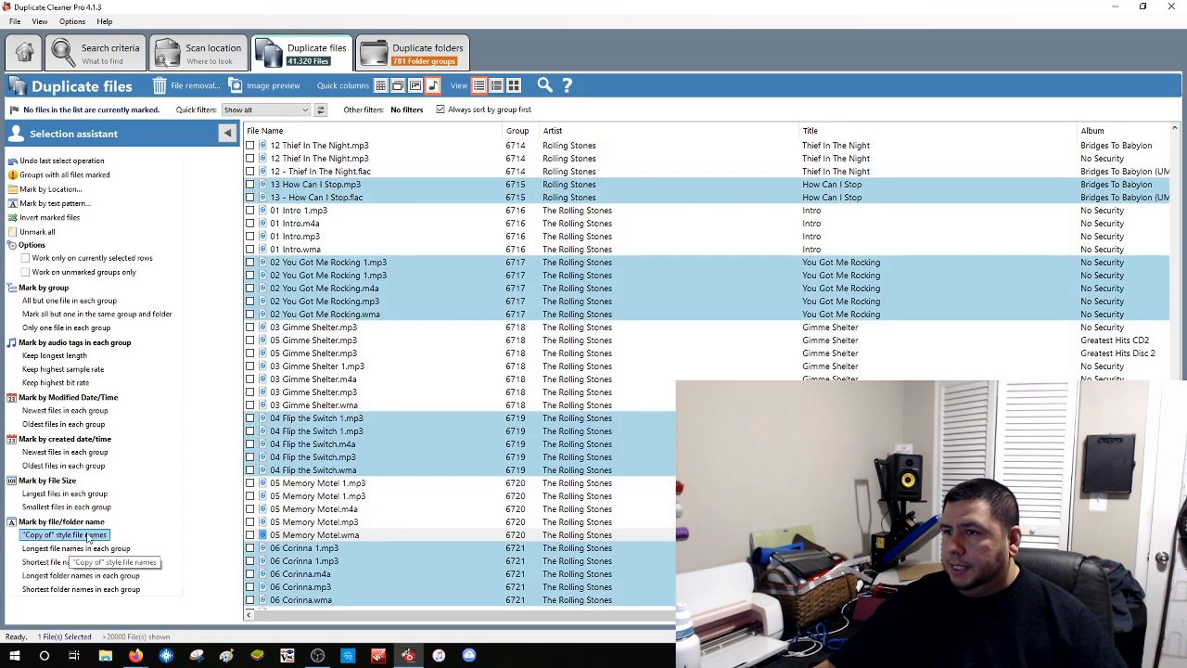
scroll(450, 454, down, 4)
scroll(451, 454, down, 1)
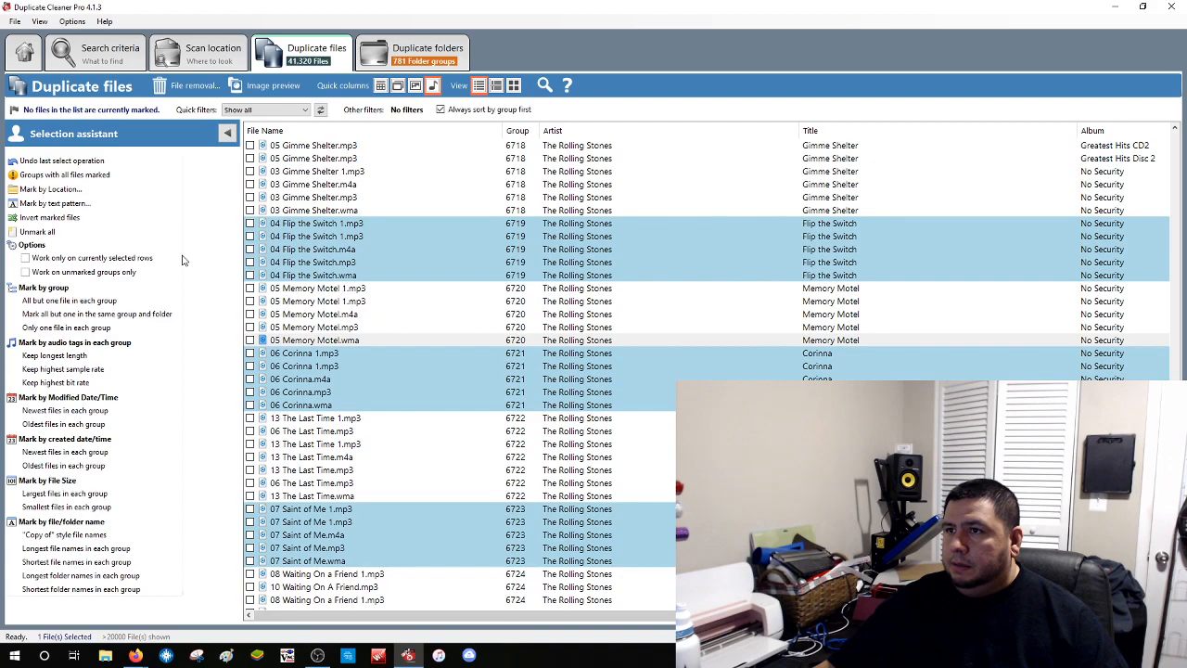
scroll(182, 260, down, 2)
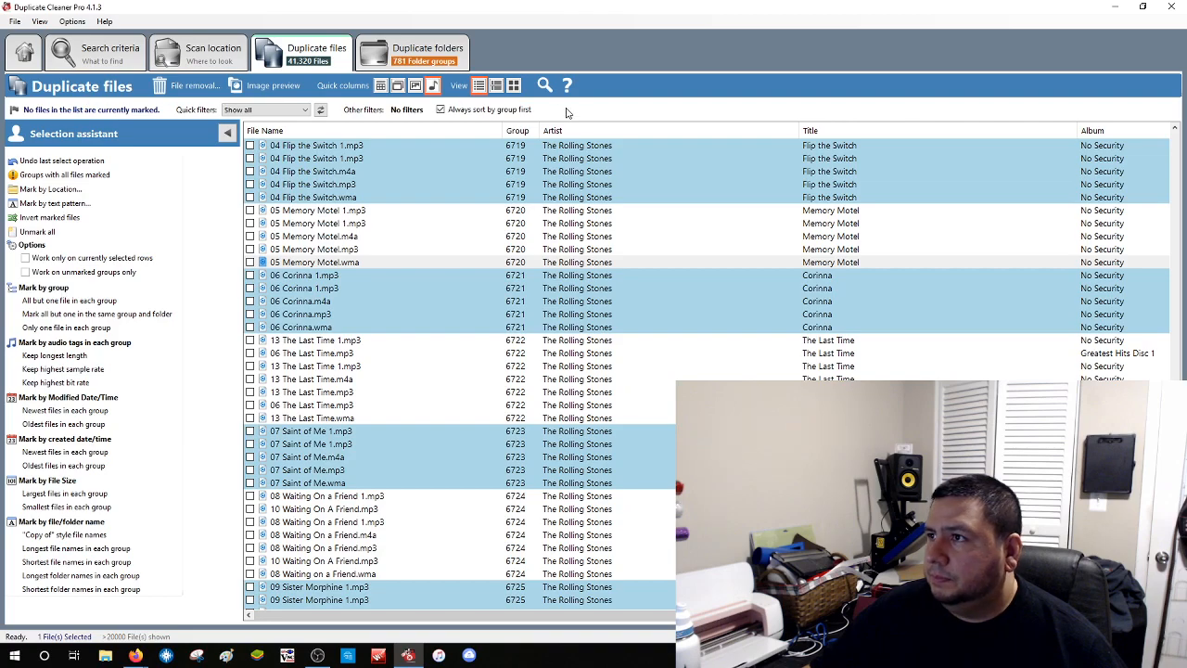
Add the Modified and Size columns to the duplicate list
right_click(628, 142)
right_click(629, 136)
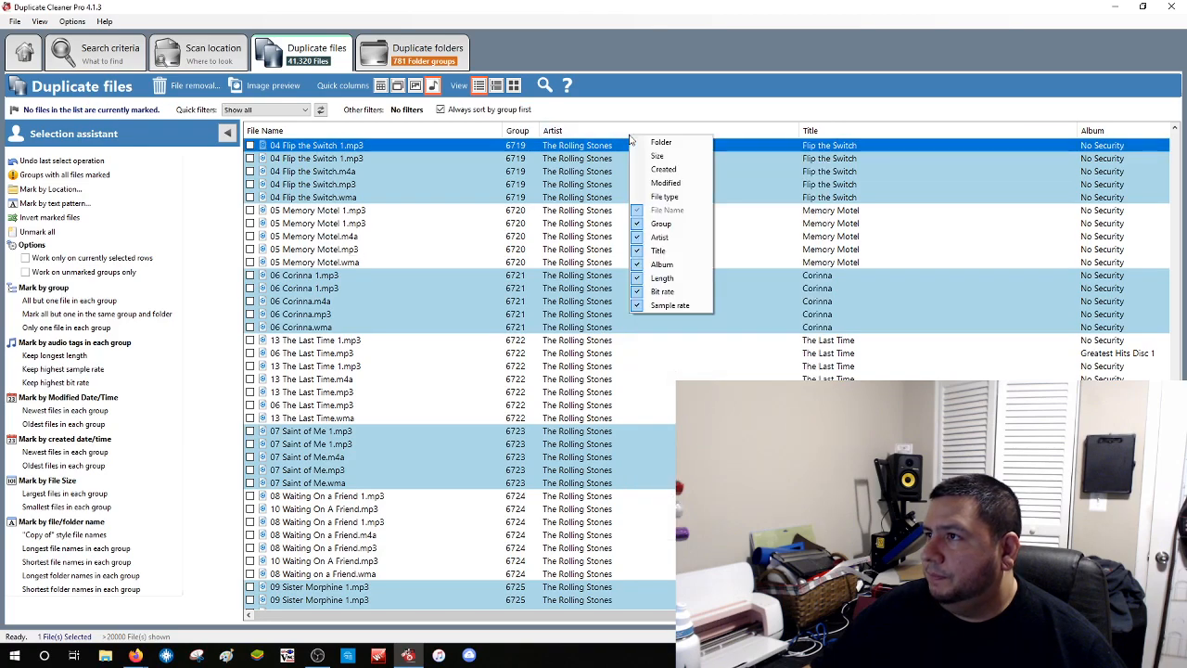
click(678, 186)
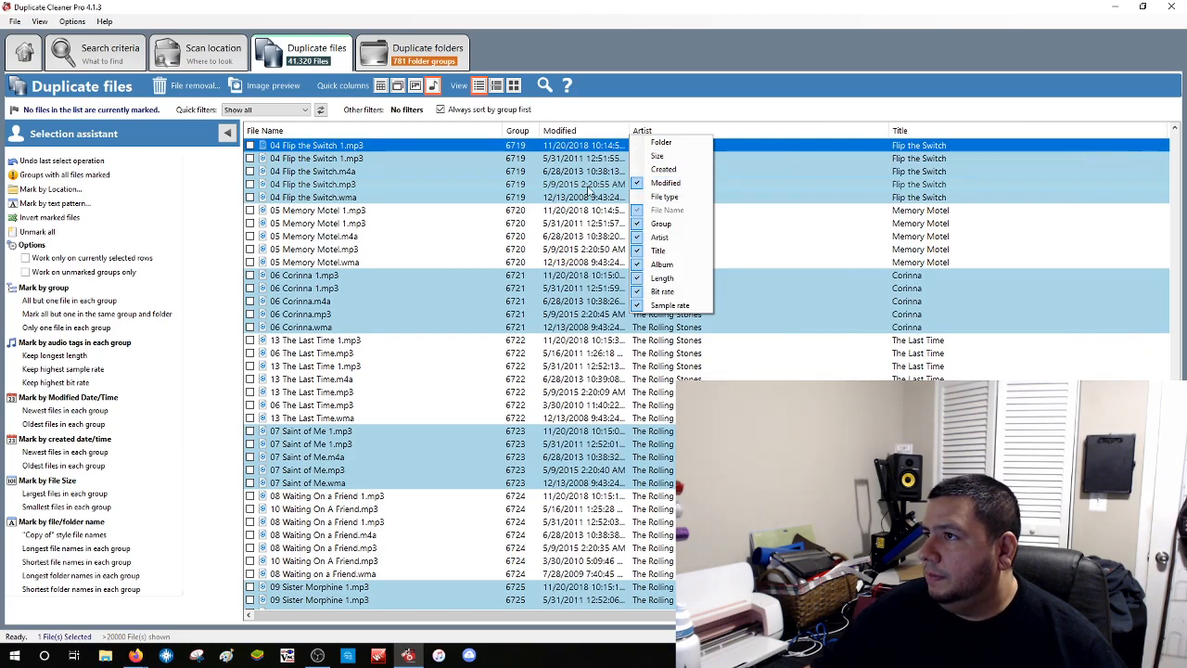
click(655, 155)
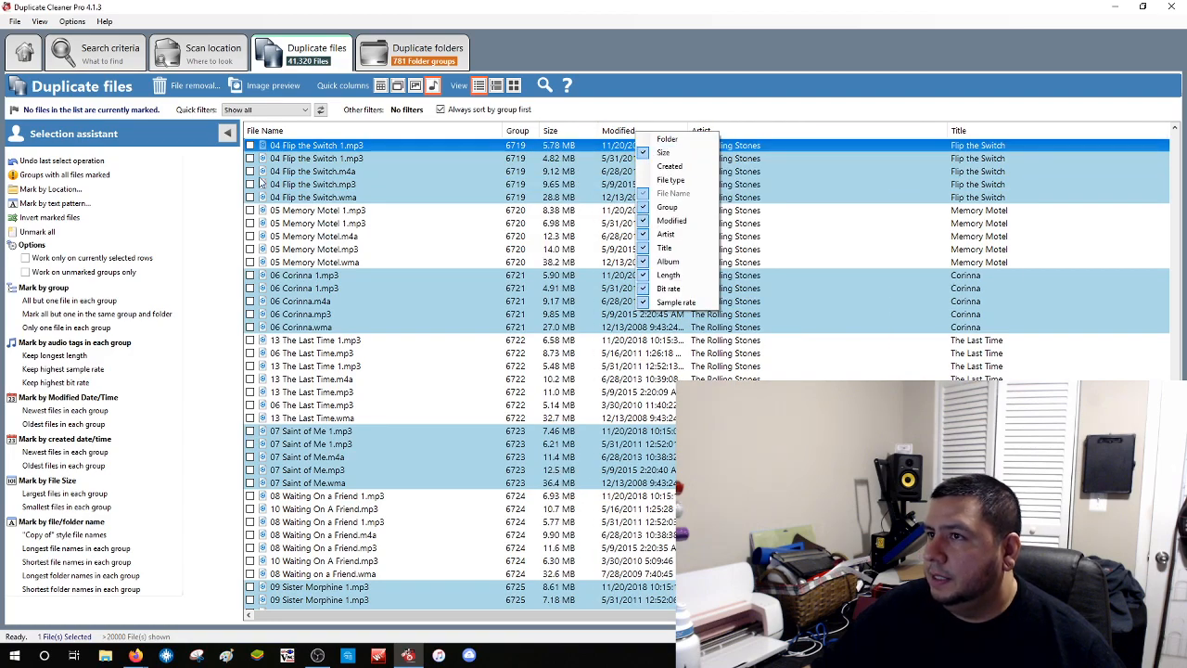
click(598, 76)
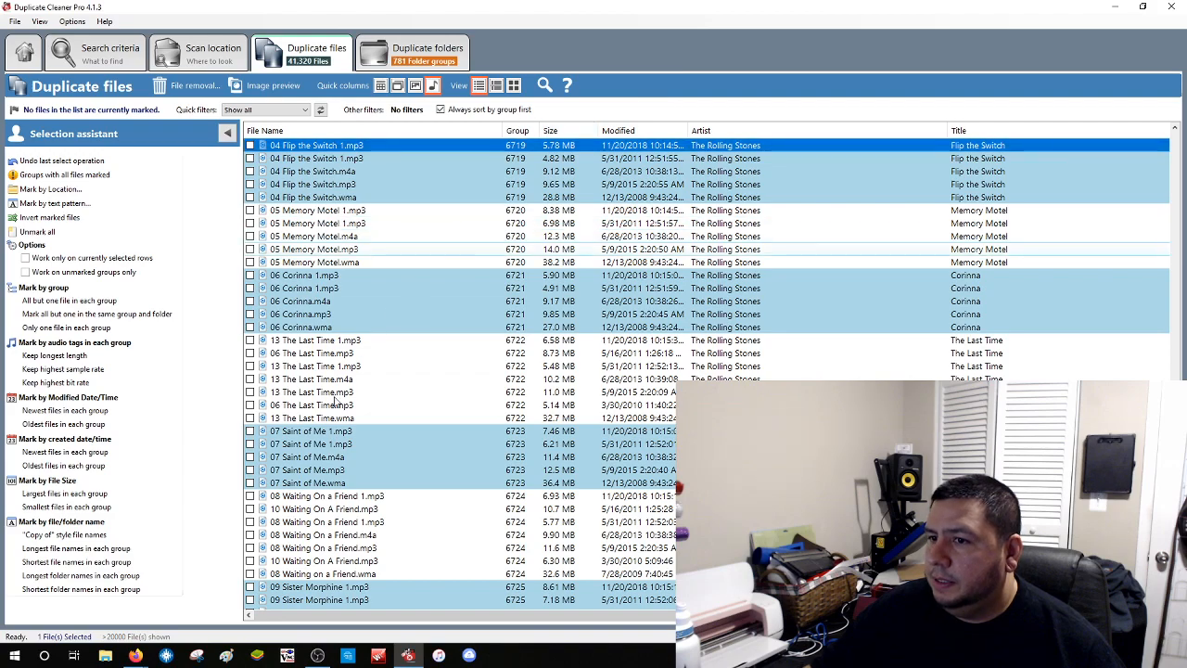
Add the Created column, sort by it, and narrow the Artist column
right_click(483, 135)
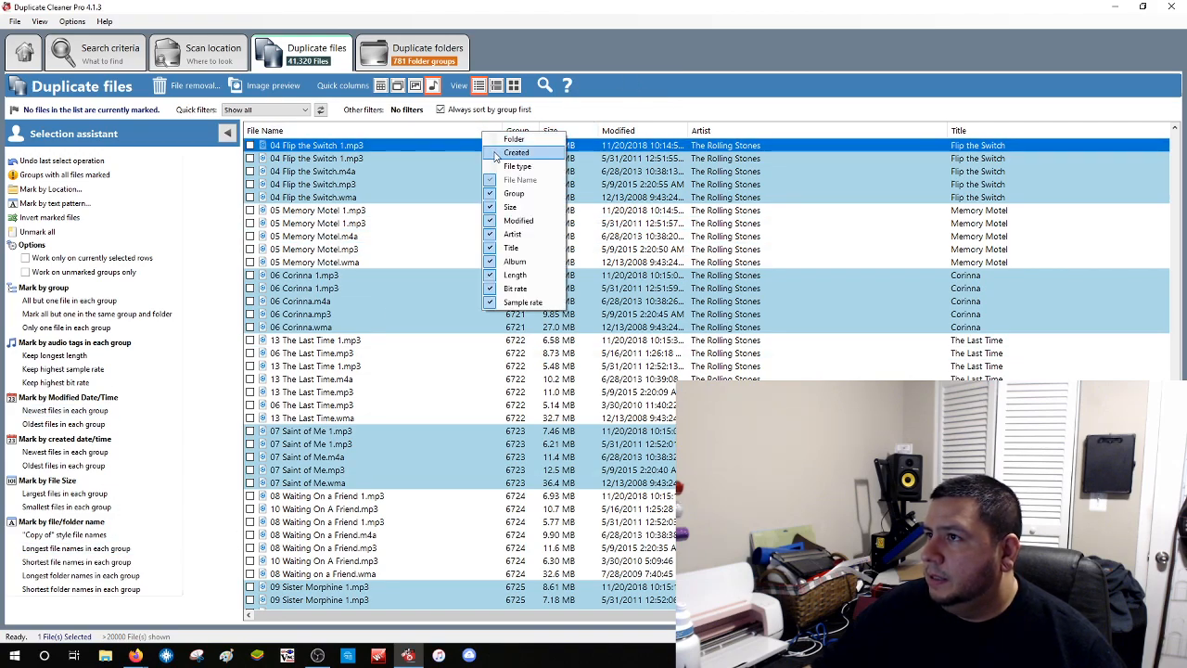
click(496, 153)
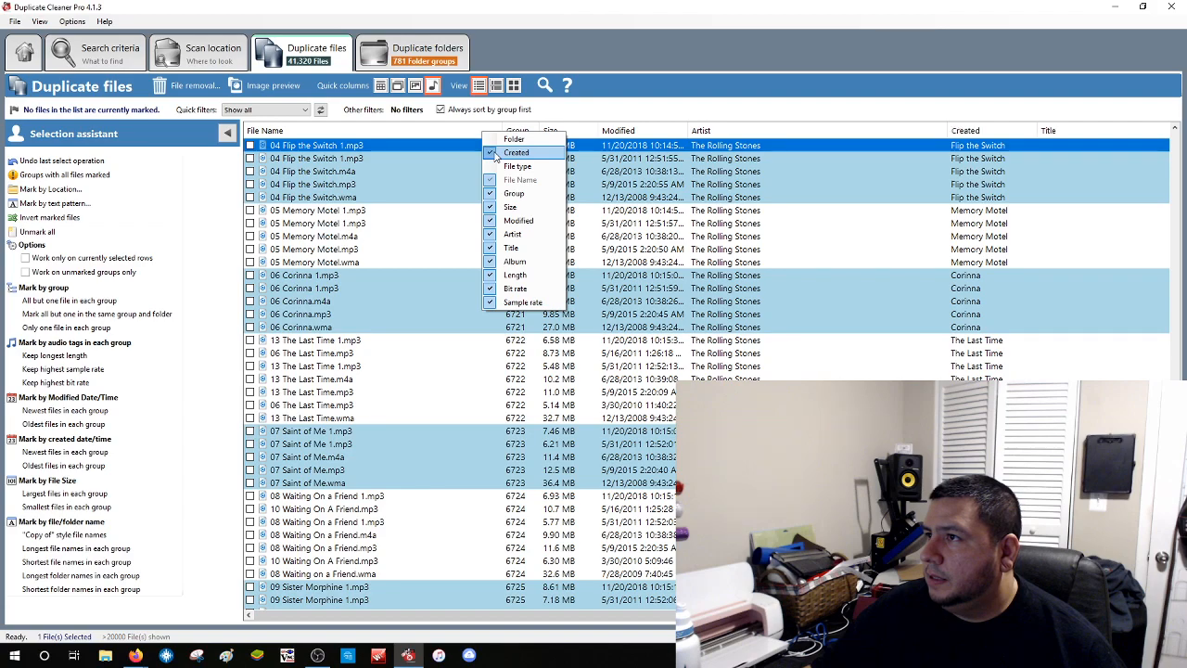
click(1011, 134)
drag(946, 126, 780, 119)
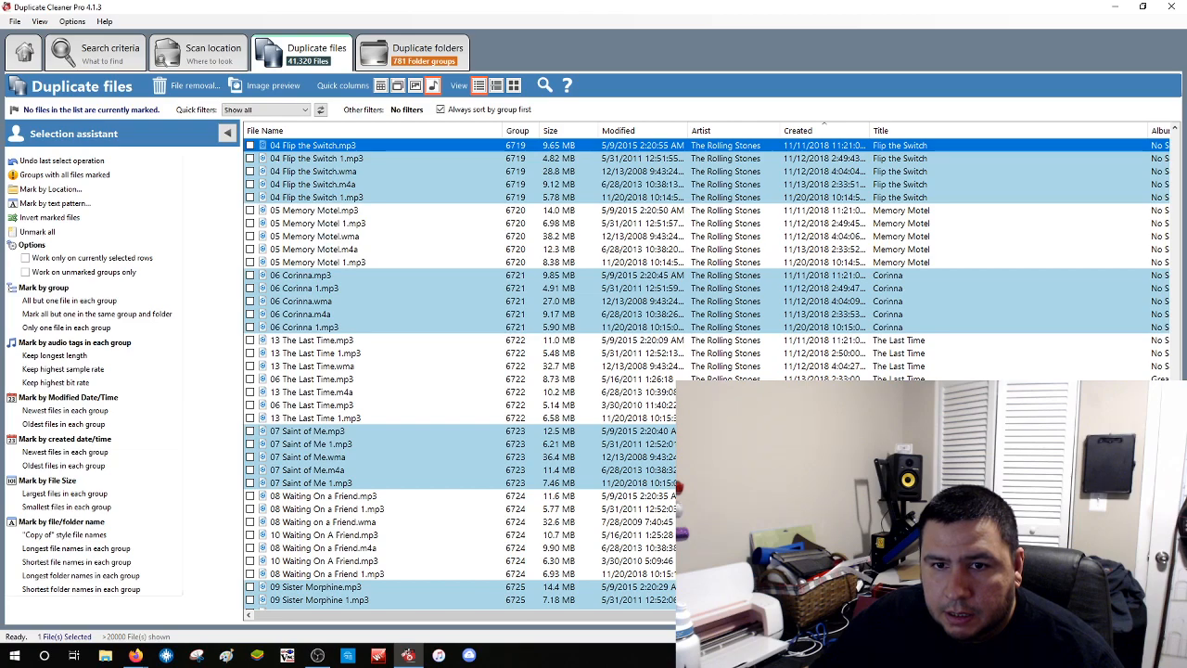
key(alt+Tab)
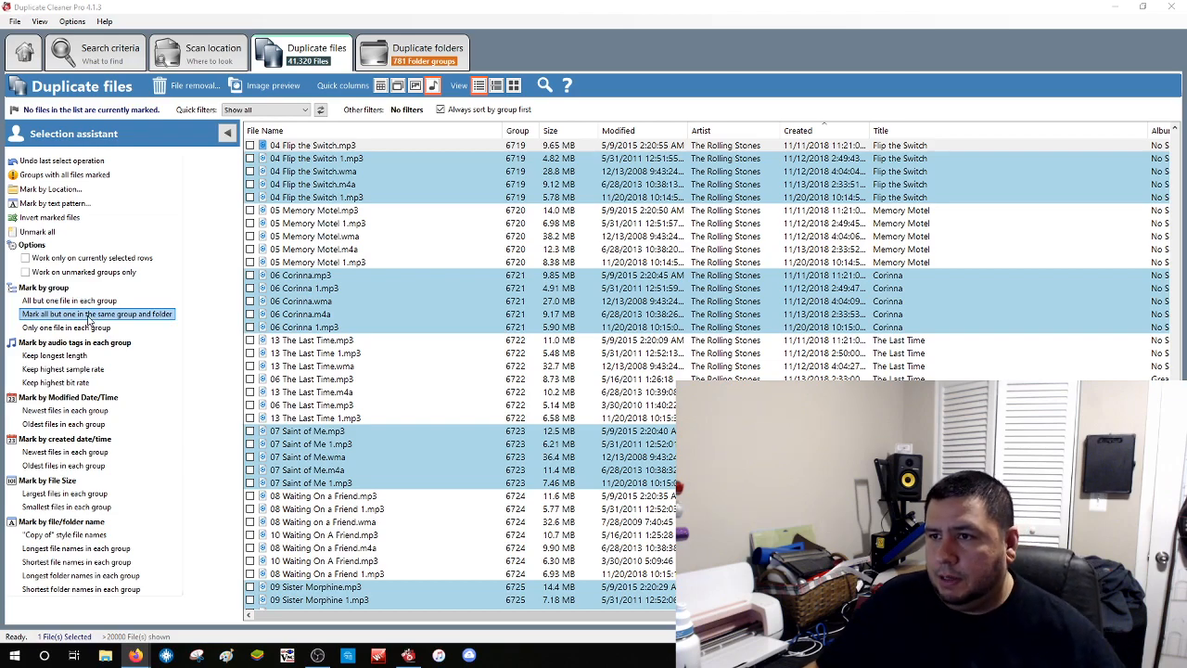
Mark all but one file per group and folder, giving 14,745 files (111 GB) marked
click(89, 316)
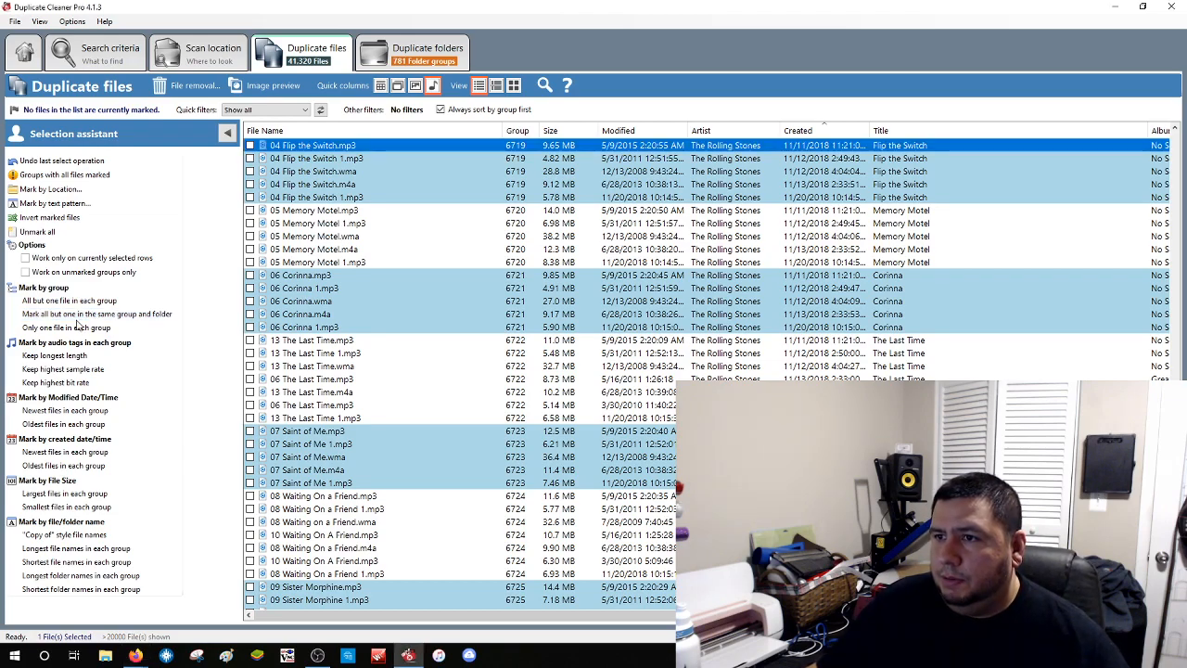
click(86, 320)
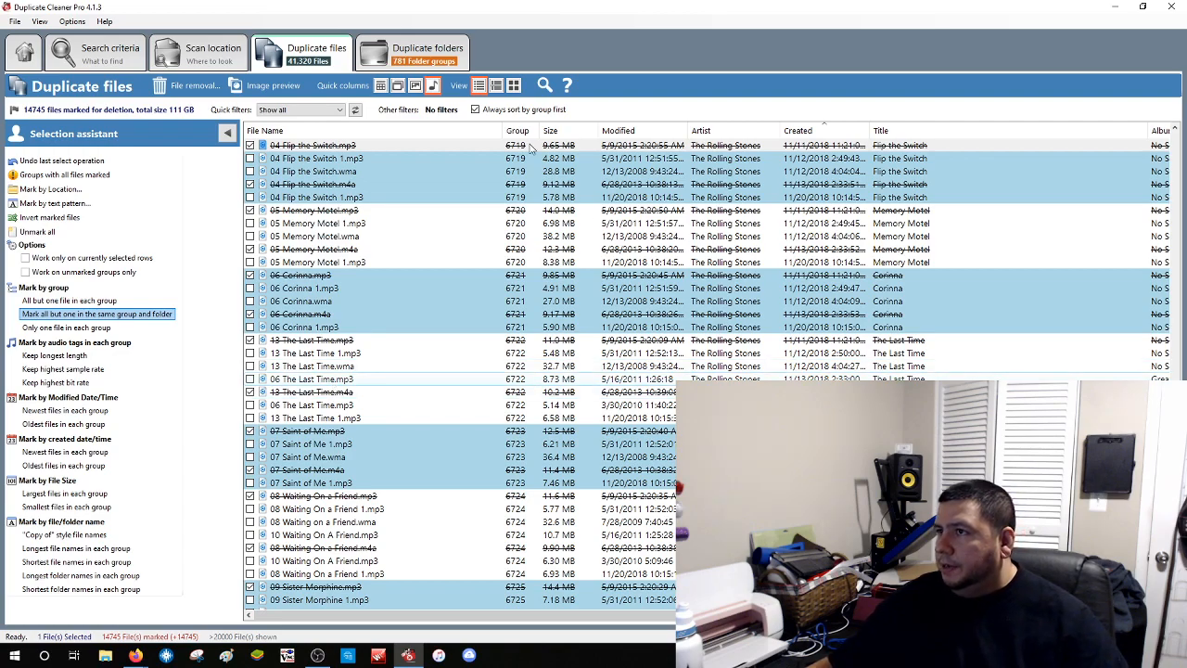
Add and widen the Folder column, then check the Flip the Switch files in group 6719
right_click(491, 130)
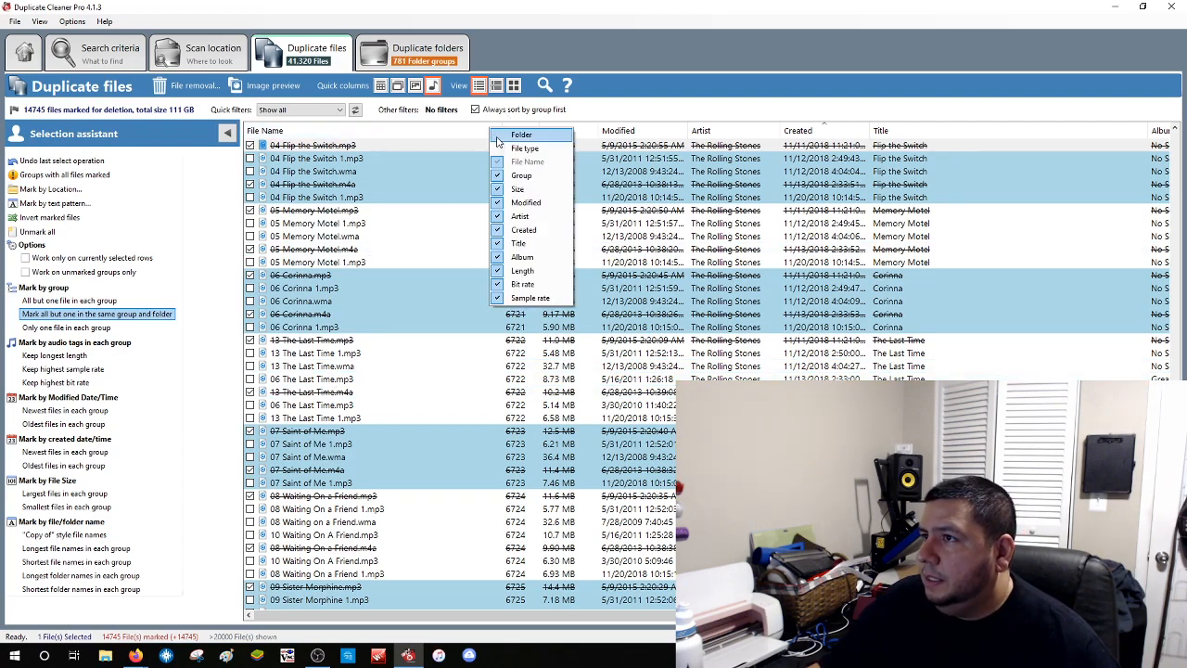
click(522, 136)
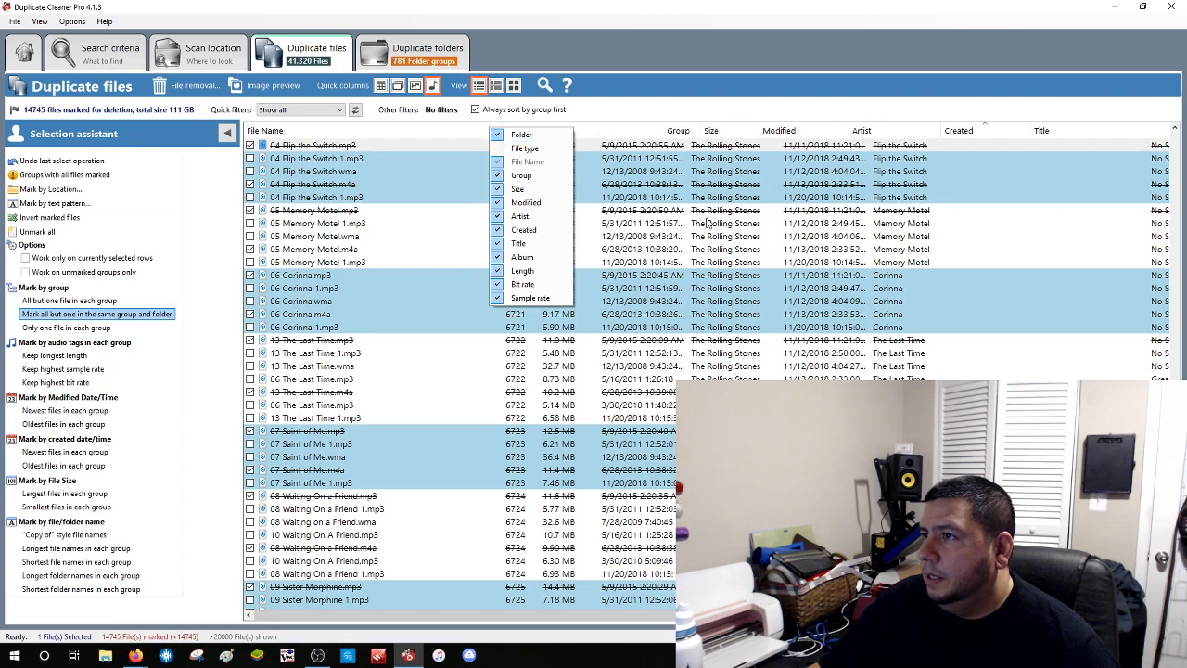
click(663, 128)
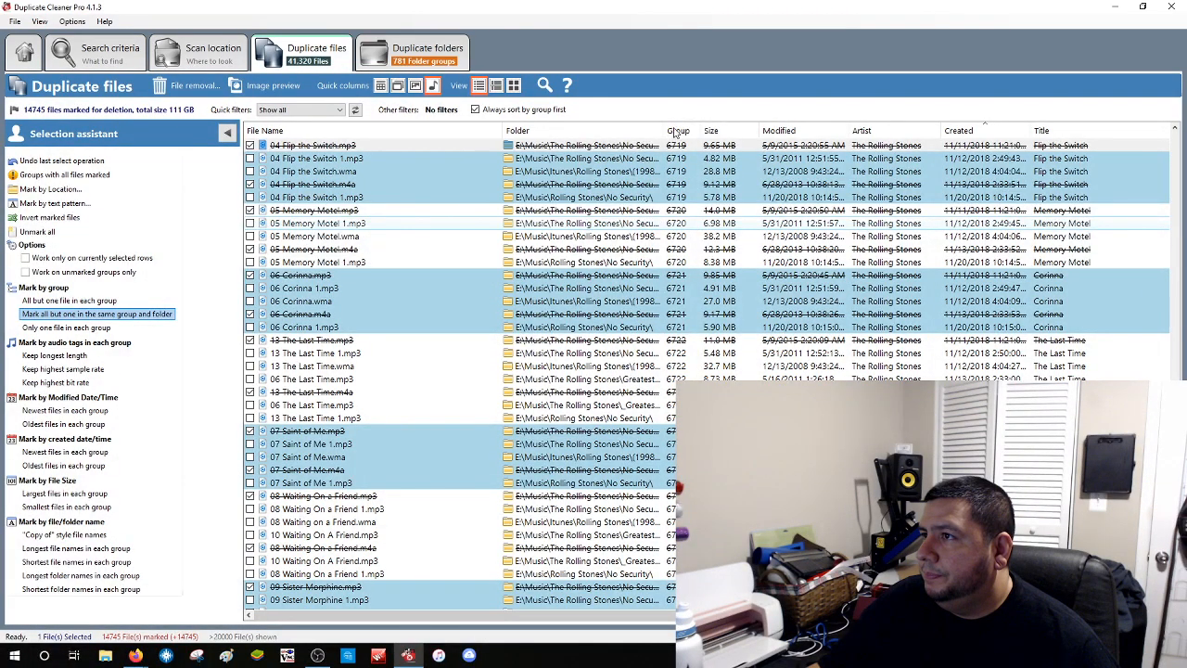
drag(664, 128, 711, 131)
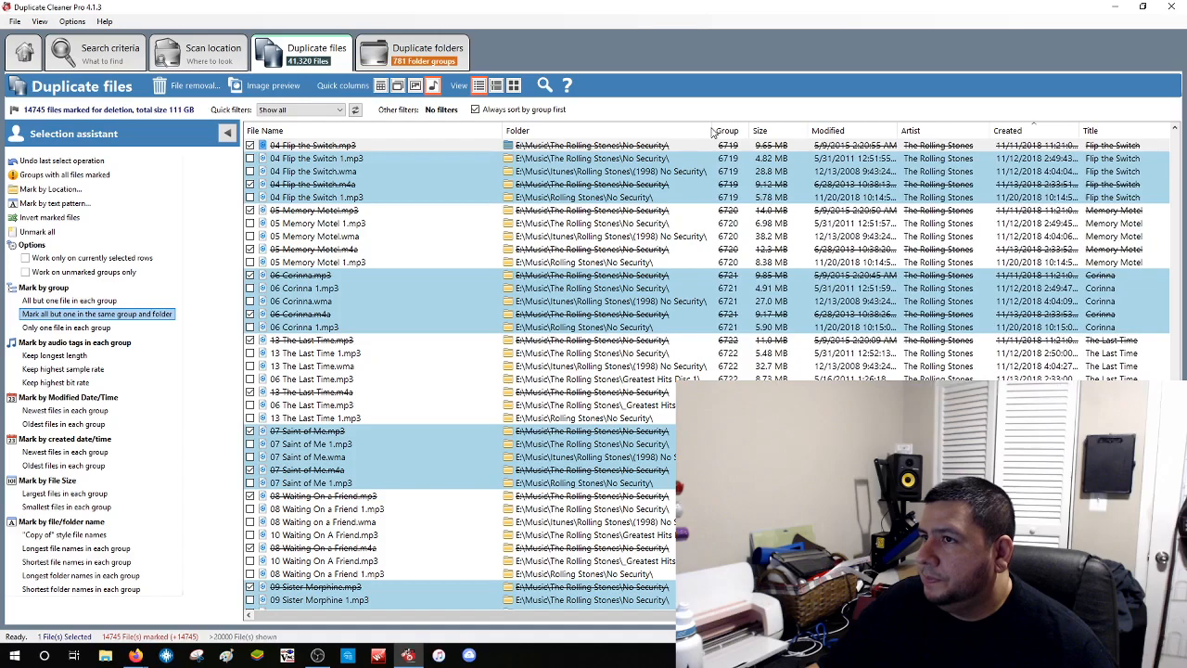
click(345, 171)
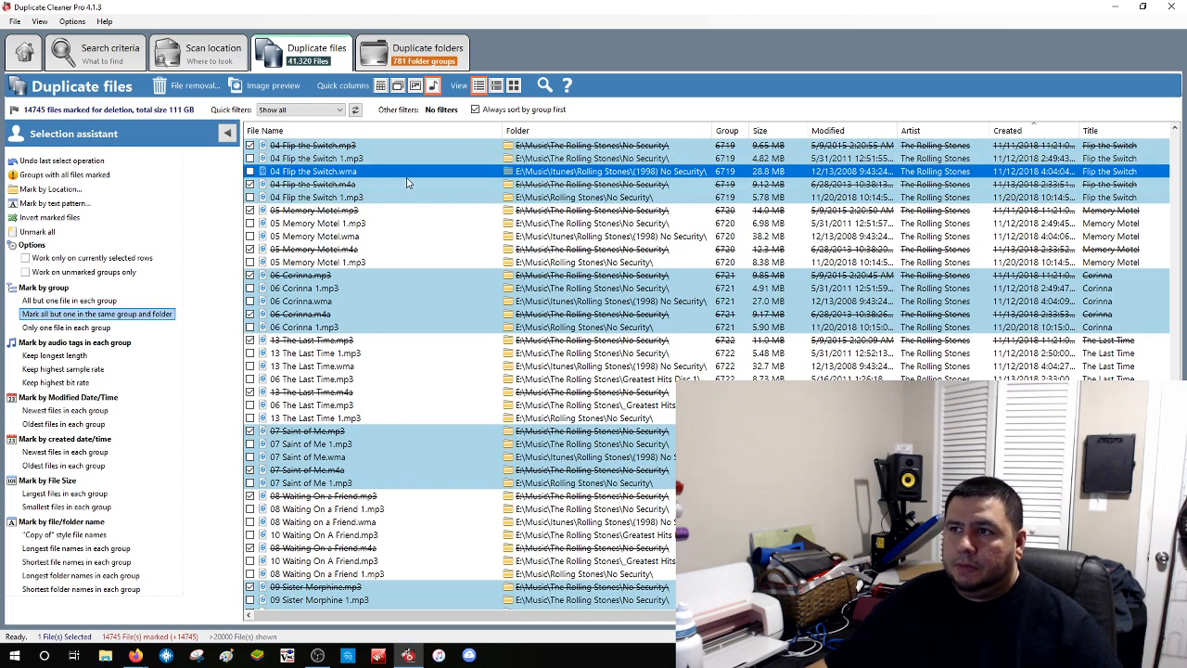
click(341, 159)
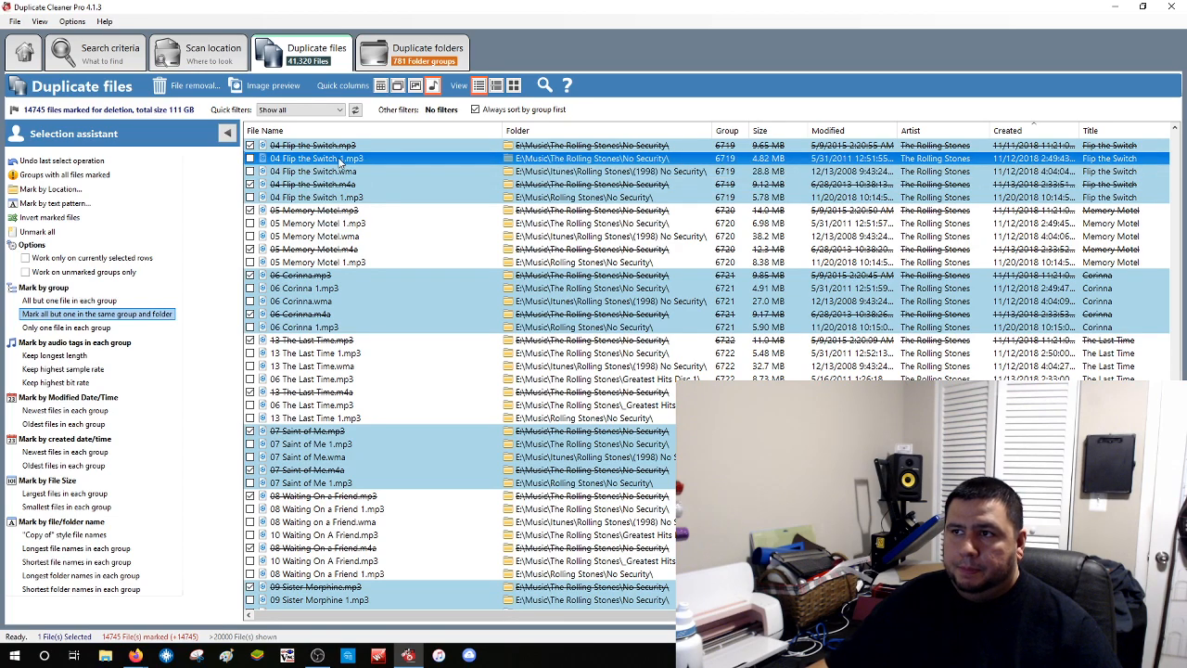
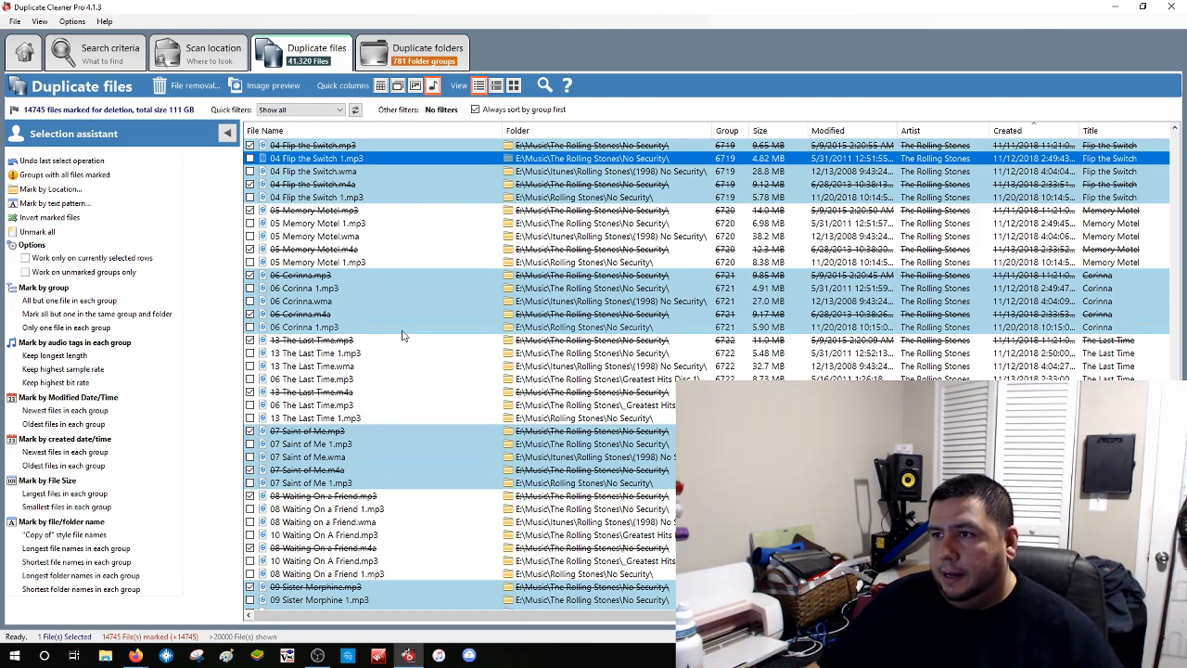
Invert the marks so 26,575 files totalling 190 GB are marked for deletion
scroll(402, 336, down, 2)
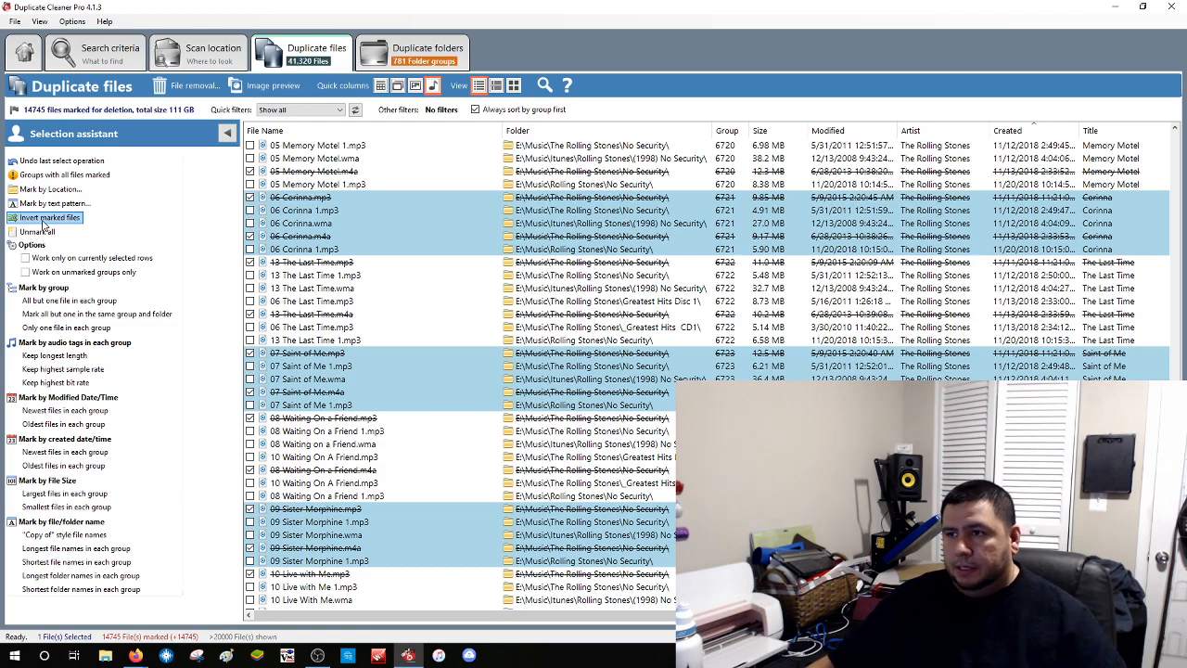
click(43, 221)
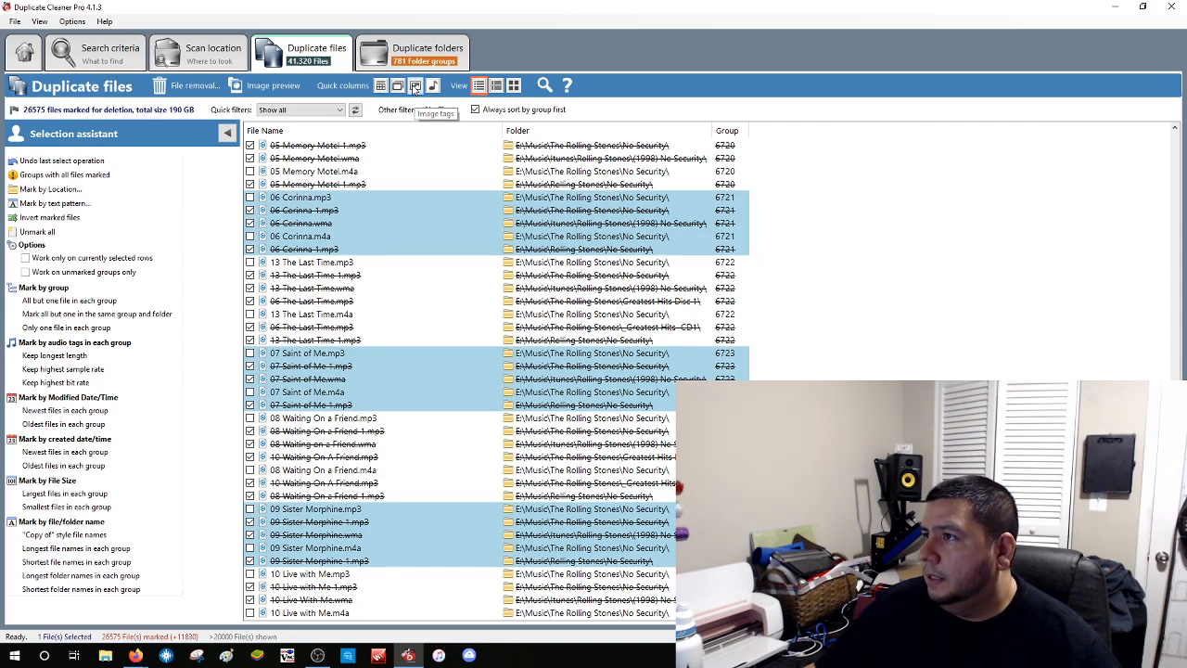
Show the audio tag and all detail columns, then display the groups as album-art thumbnails
click(415, 86)
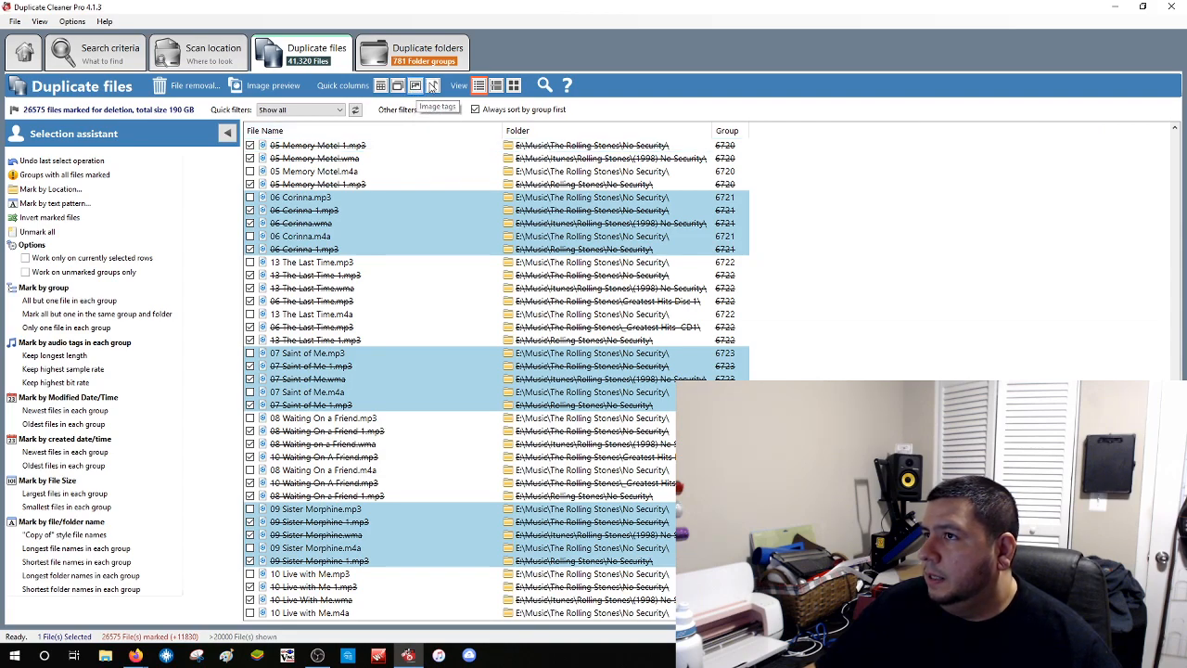
click(433, 85)
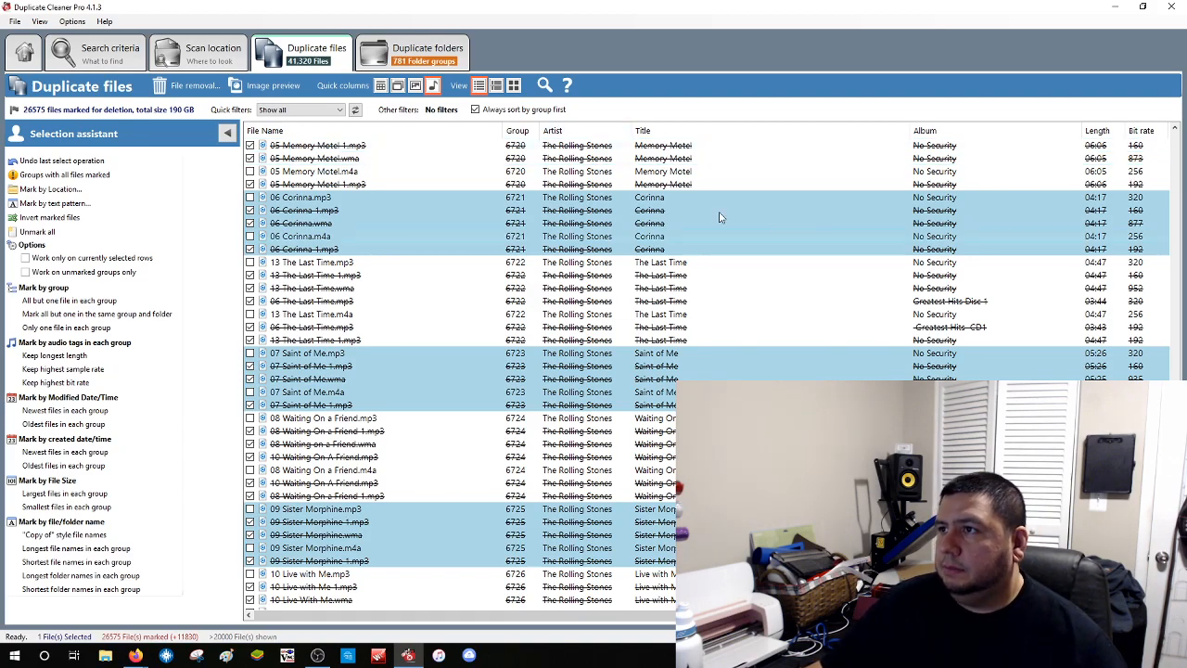
click(380, 86)
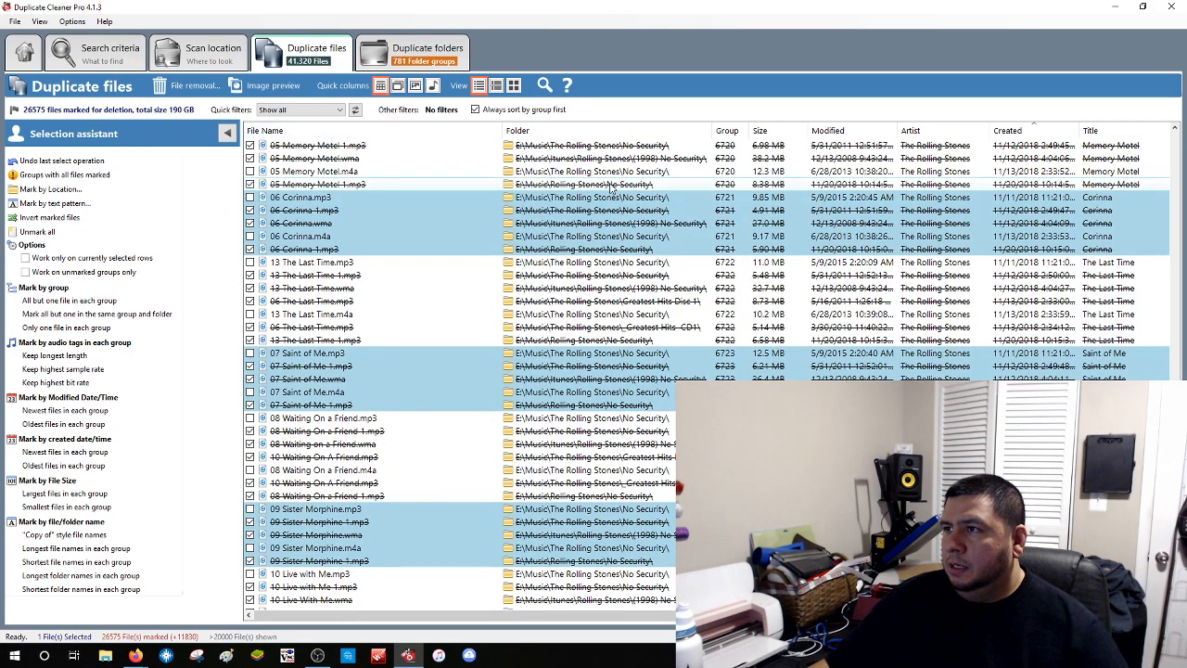
click(513, 86)
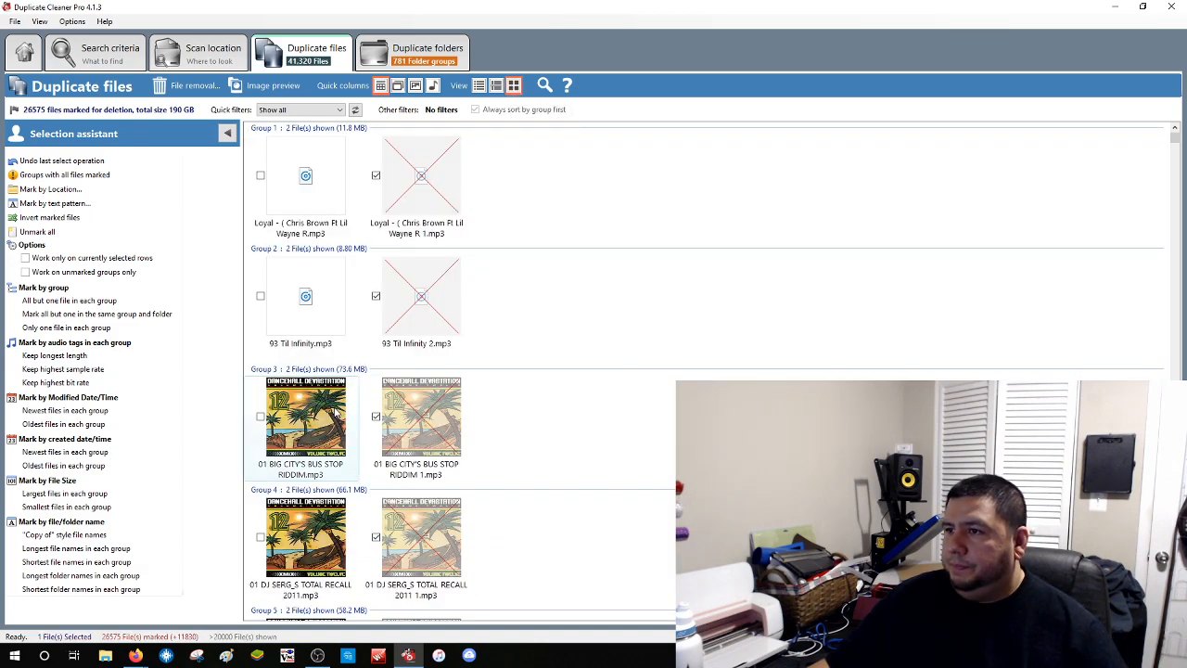
Scroll the thumbnails, then switch to the detailed list grouped under group headings
scroll(315, 313, down, 5)
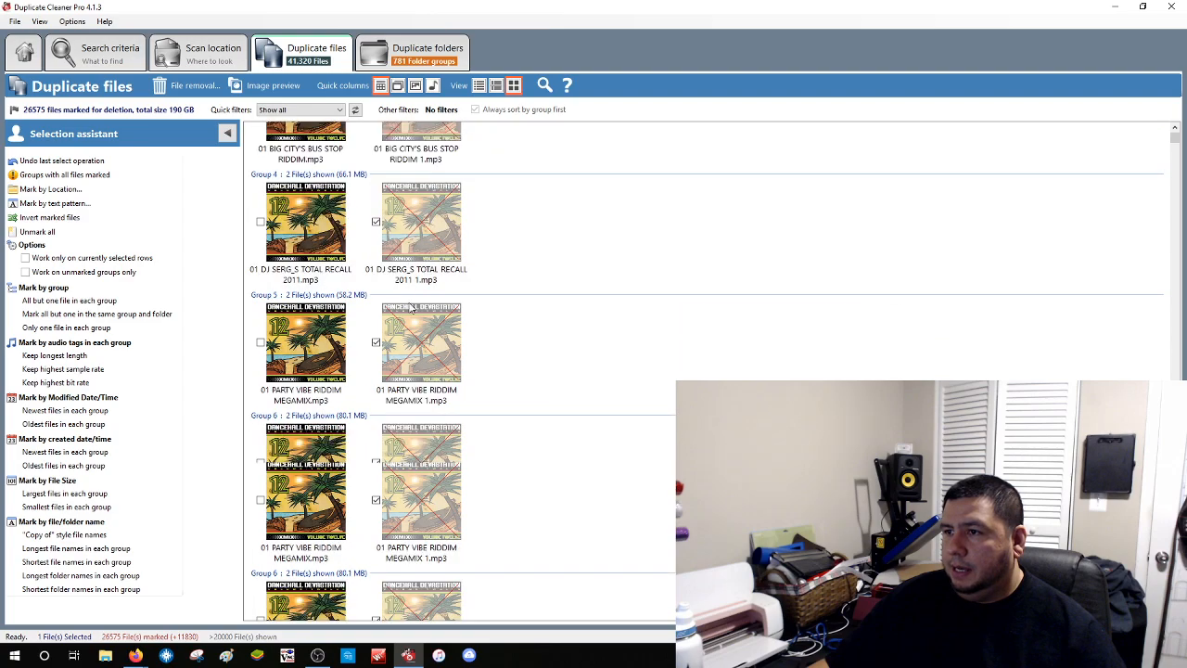
scroll(343, 357, down, 3)
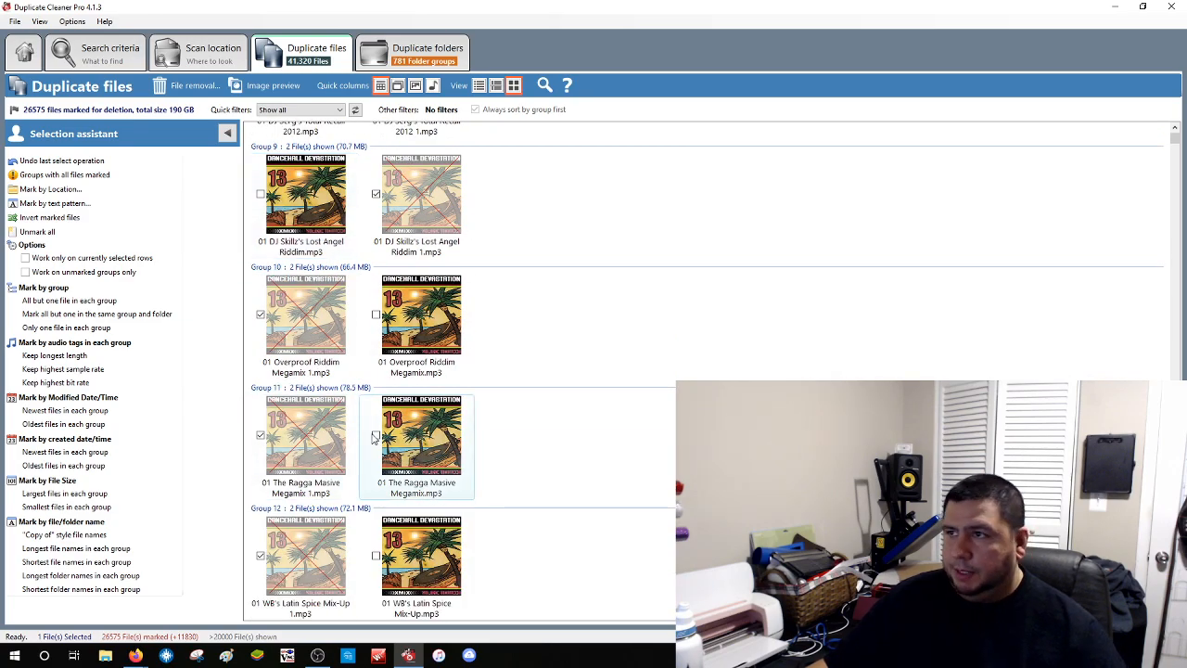
click(496, 86)
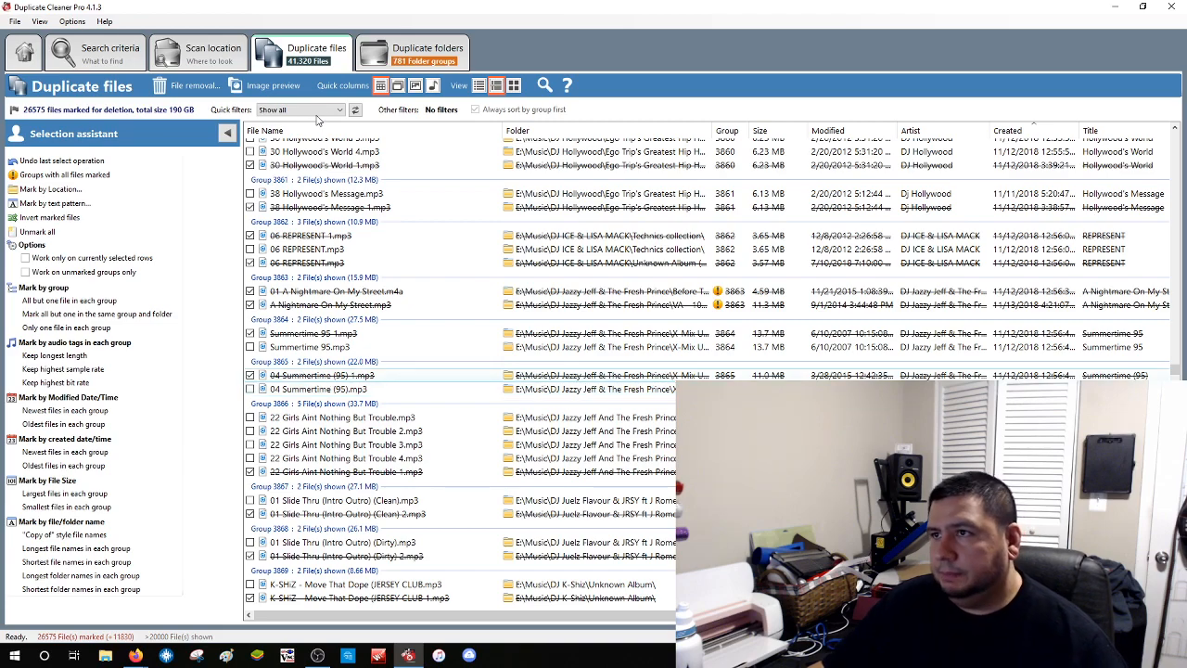
Switch to the flat detailed list and inspect the Long Road to Ruin and Sun Daze context menus
click(479, 84)
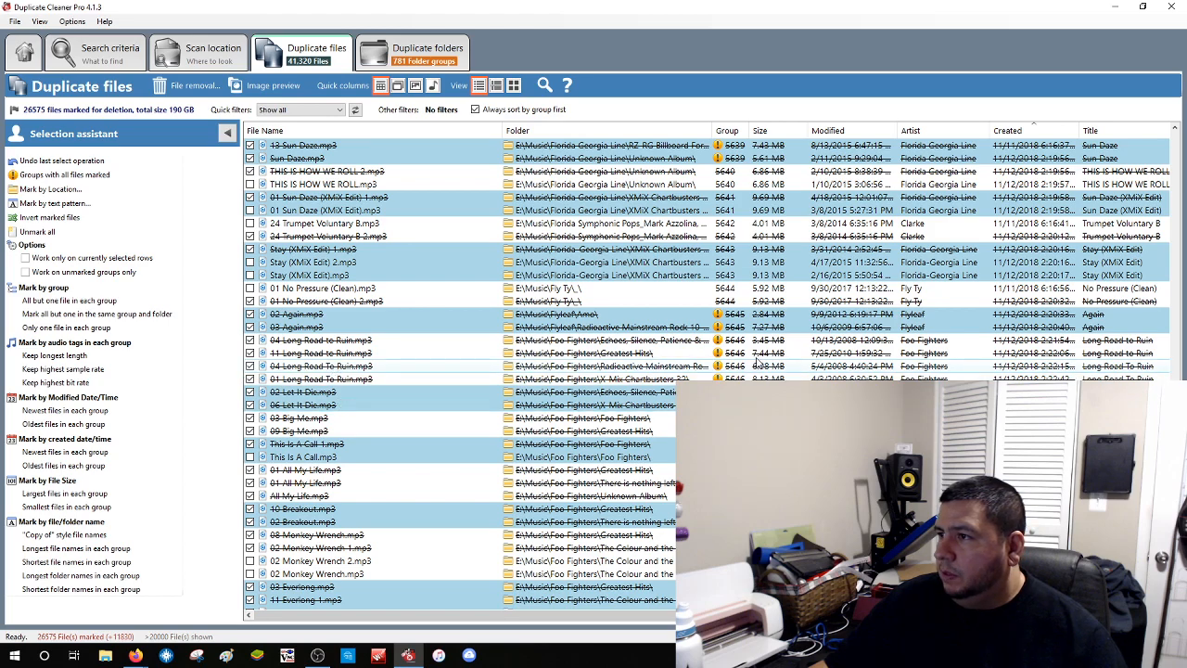
right_click(720, 355)
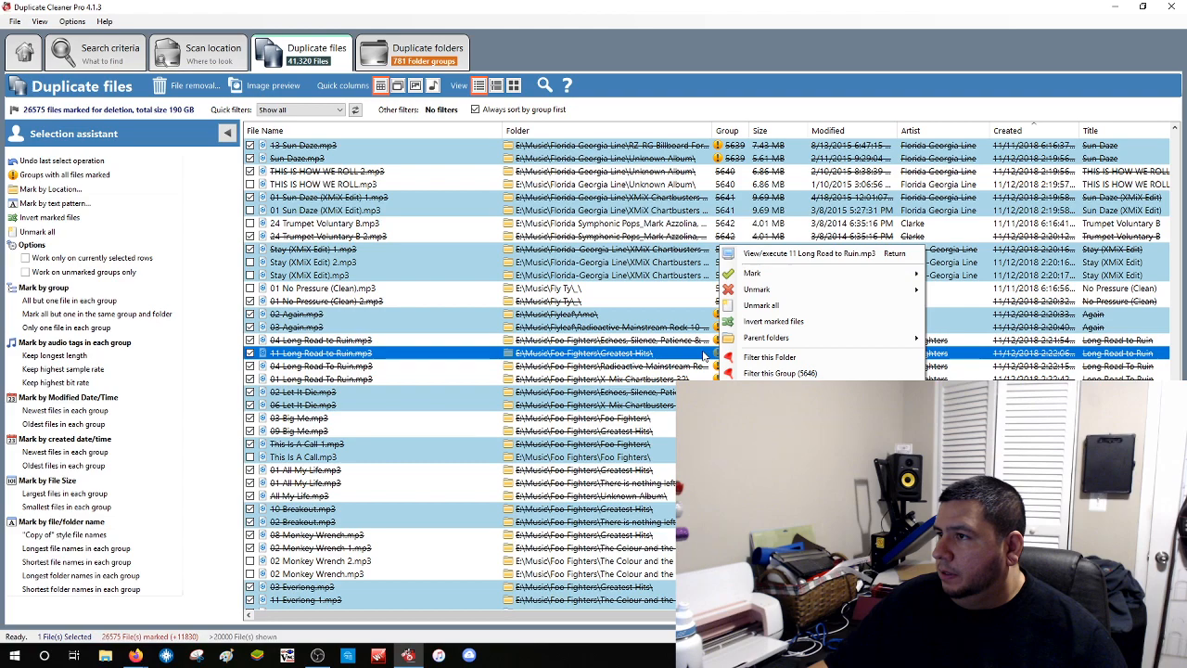
click(703, 355)
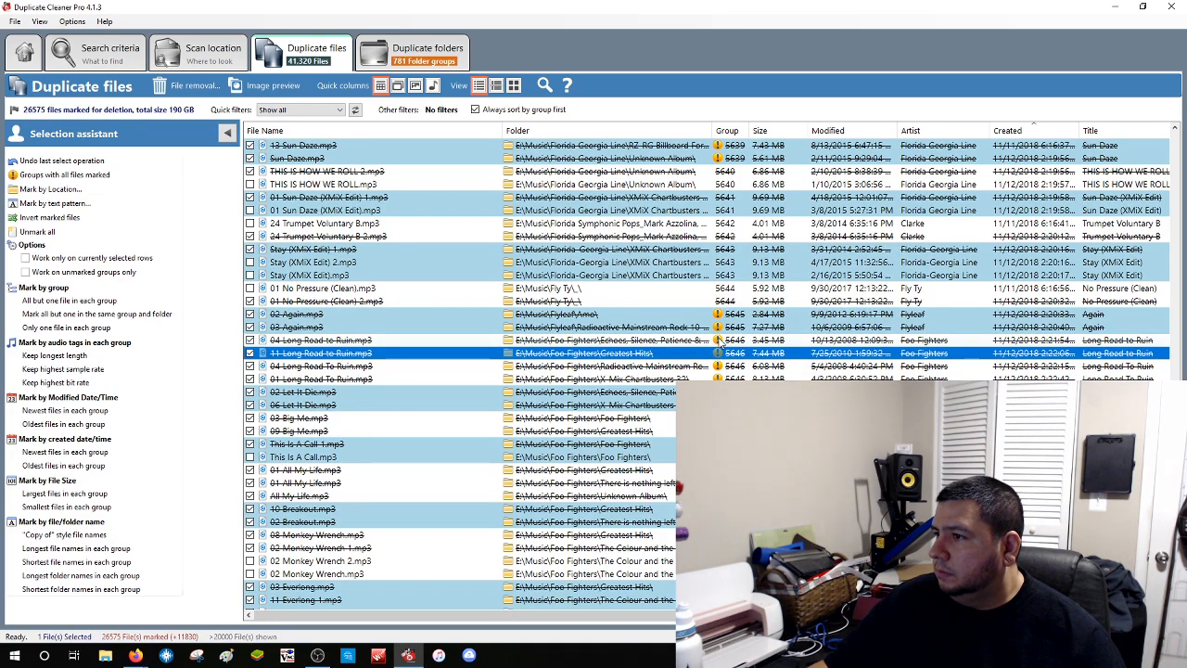
right_click(719, 160)
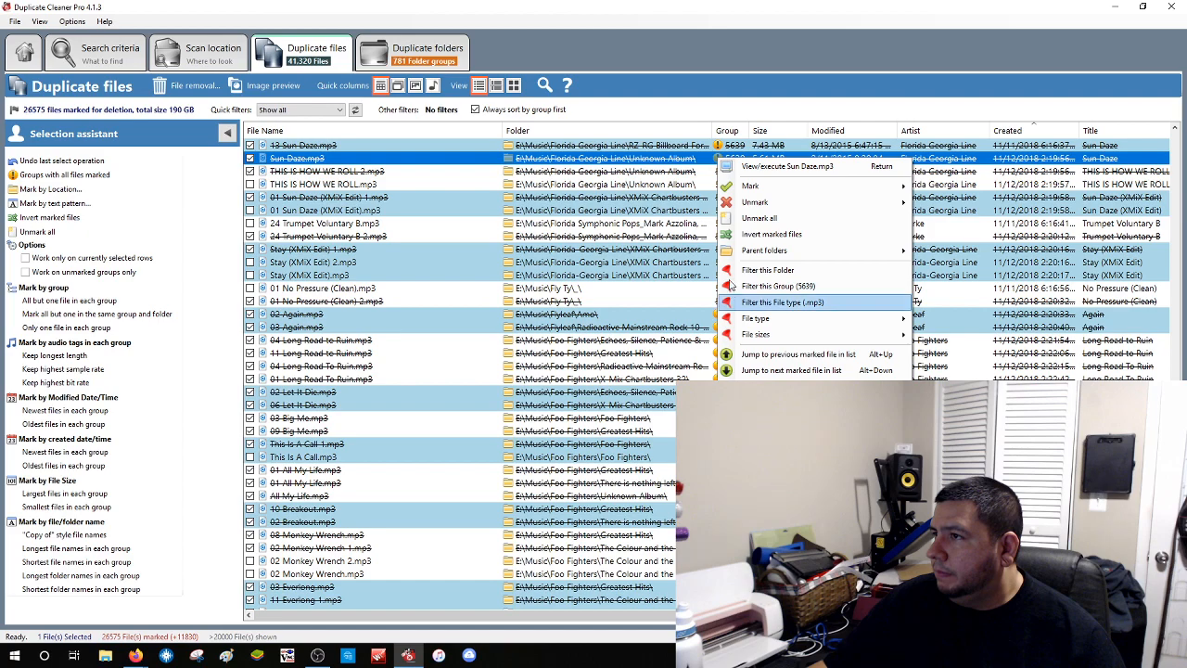
click(727, 100)
scroll(718, 172, up, 3)
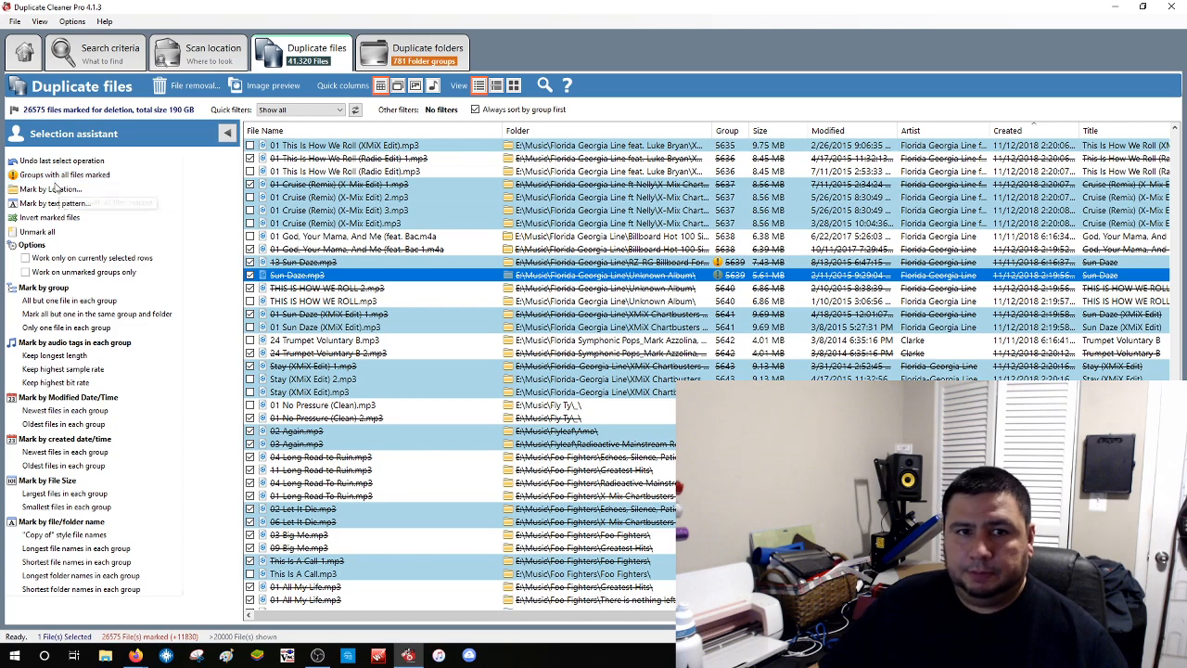
scroll(427, 278, down, 5)
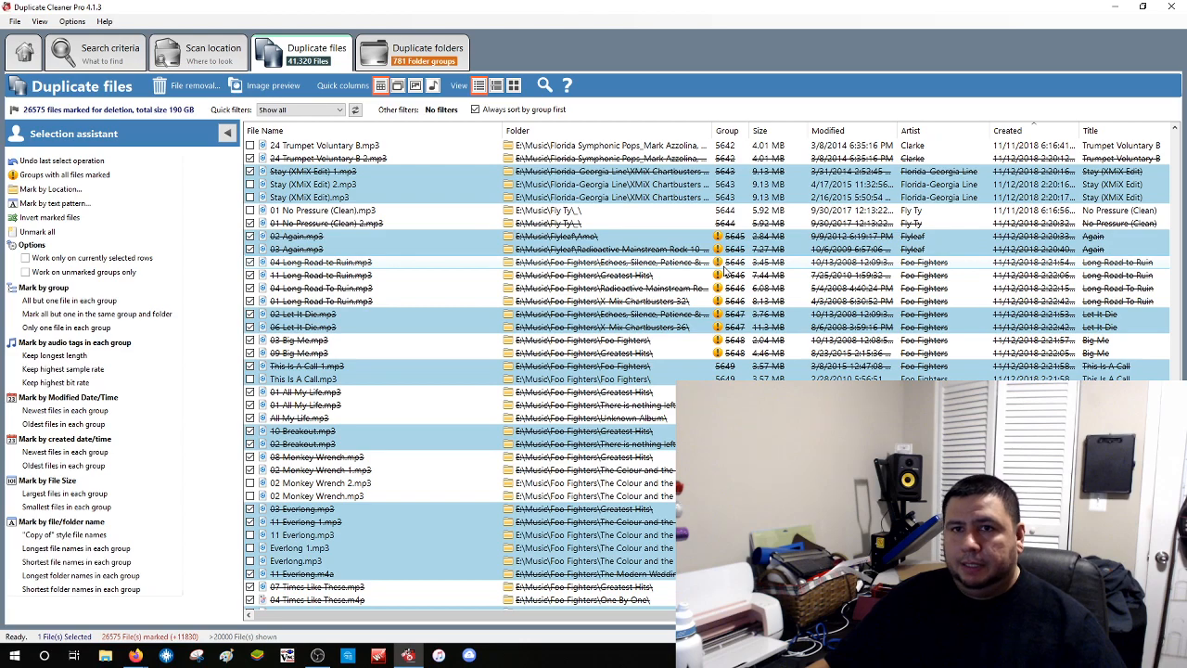
click(83, 303)
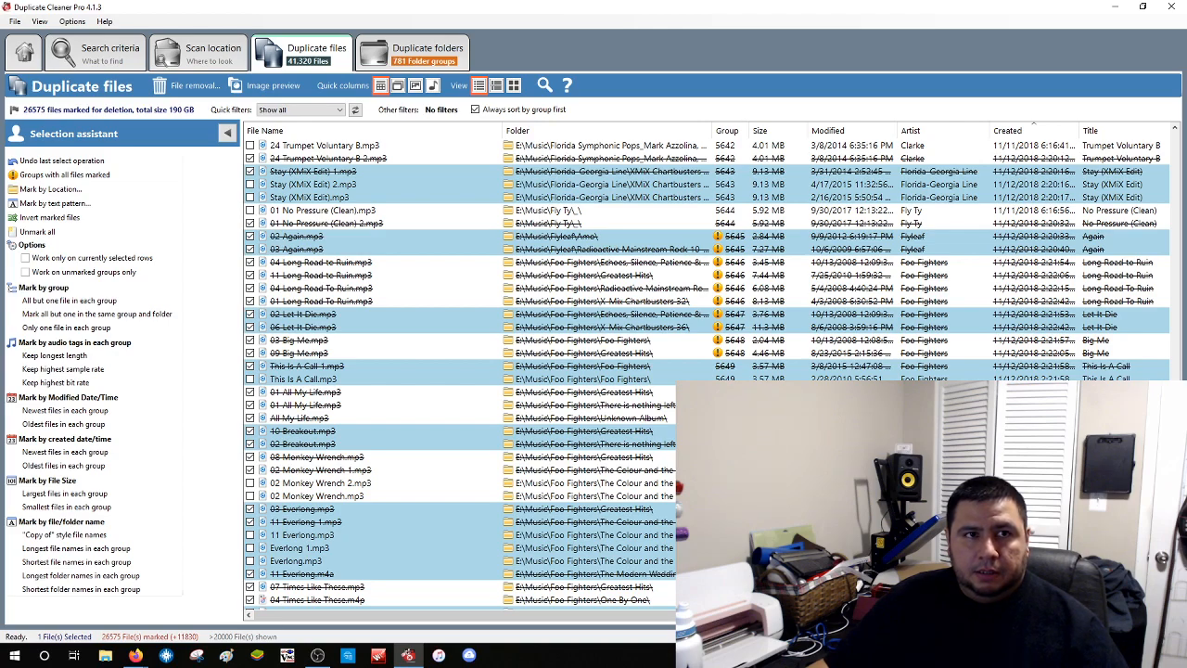
key(alt+Tab)
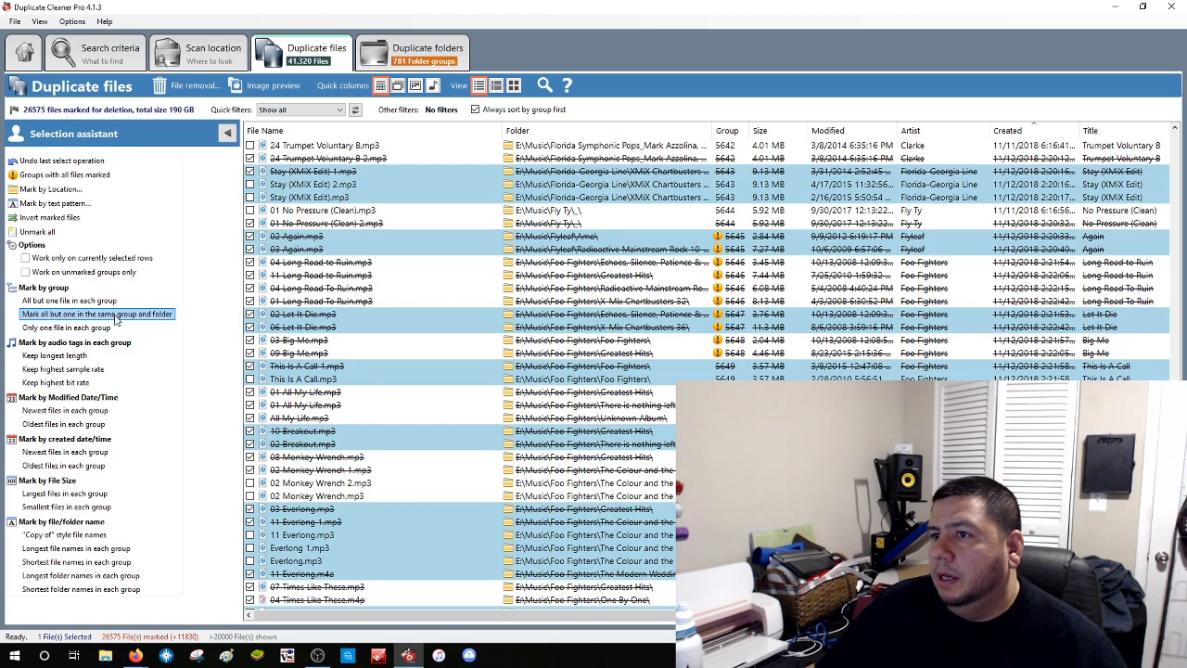
Mark all but one per group and folder (14,745 files, 111 GB) and confirm no group is fully marked
click(109, 316)
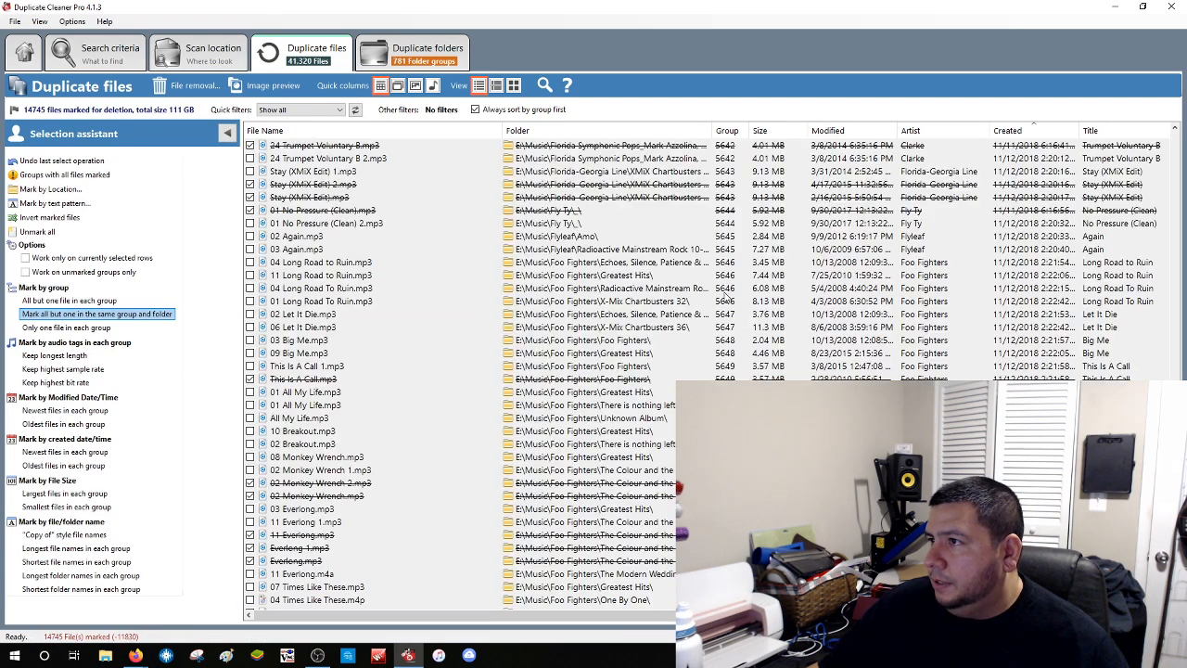
scroll(726, 301, up, 20)
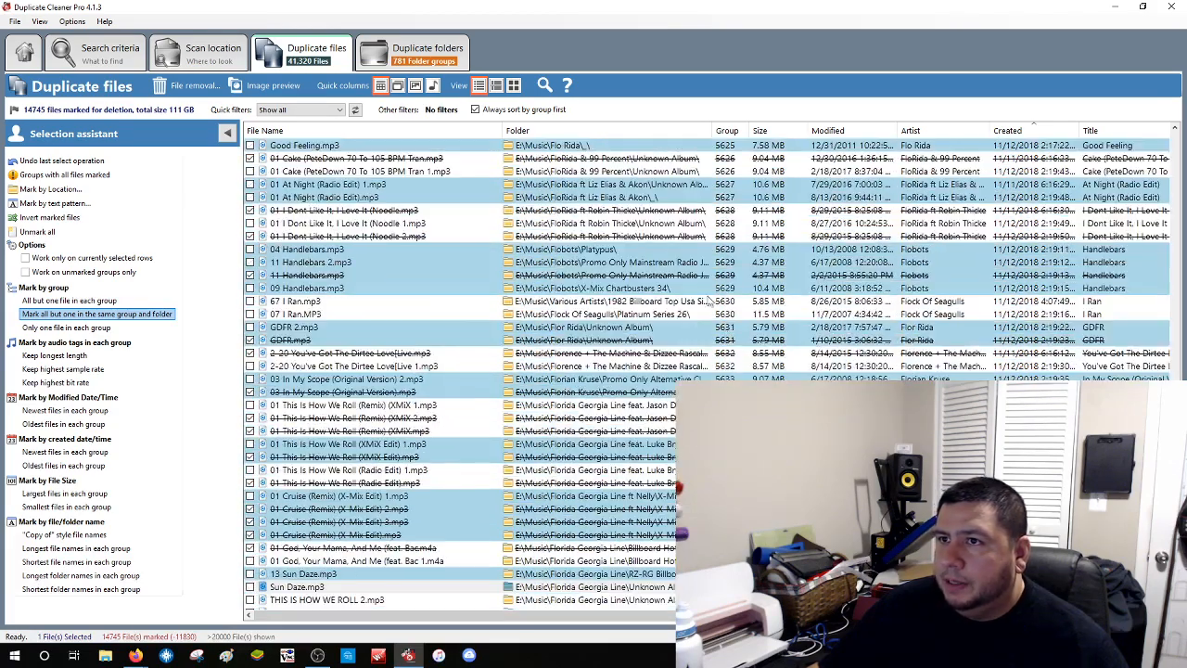
click(79, 175)
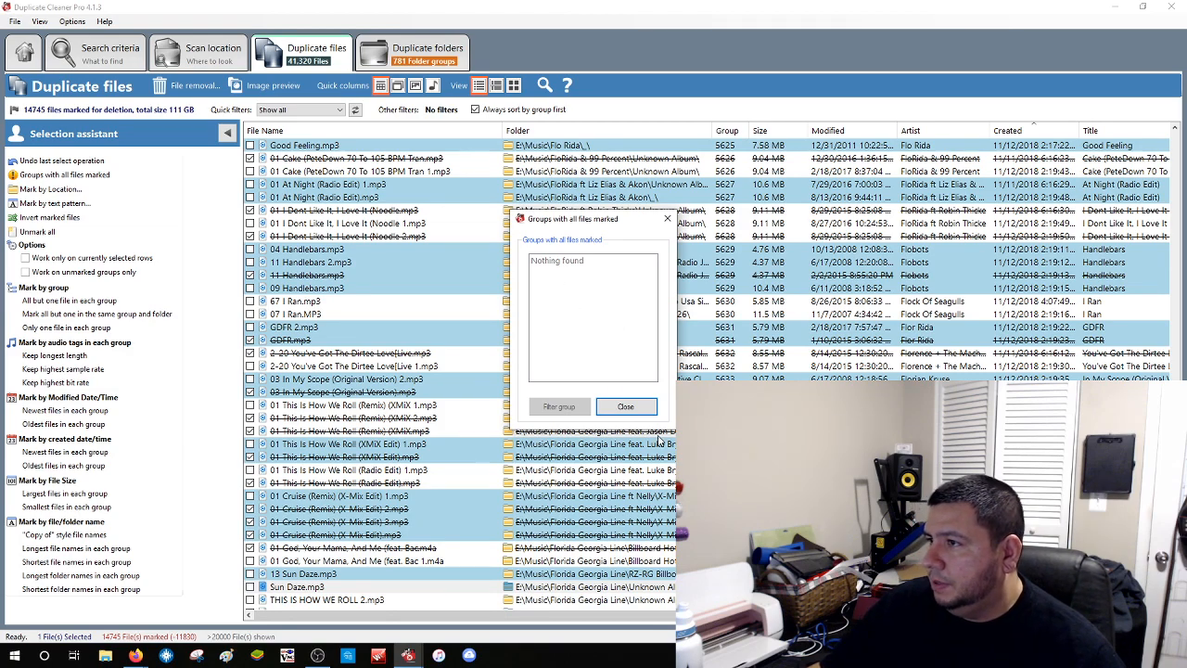
click(625, 407)
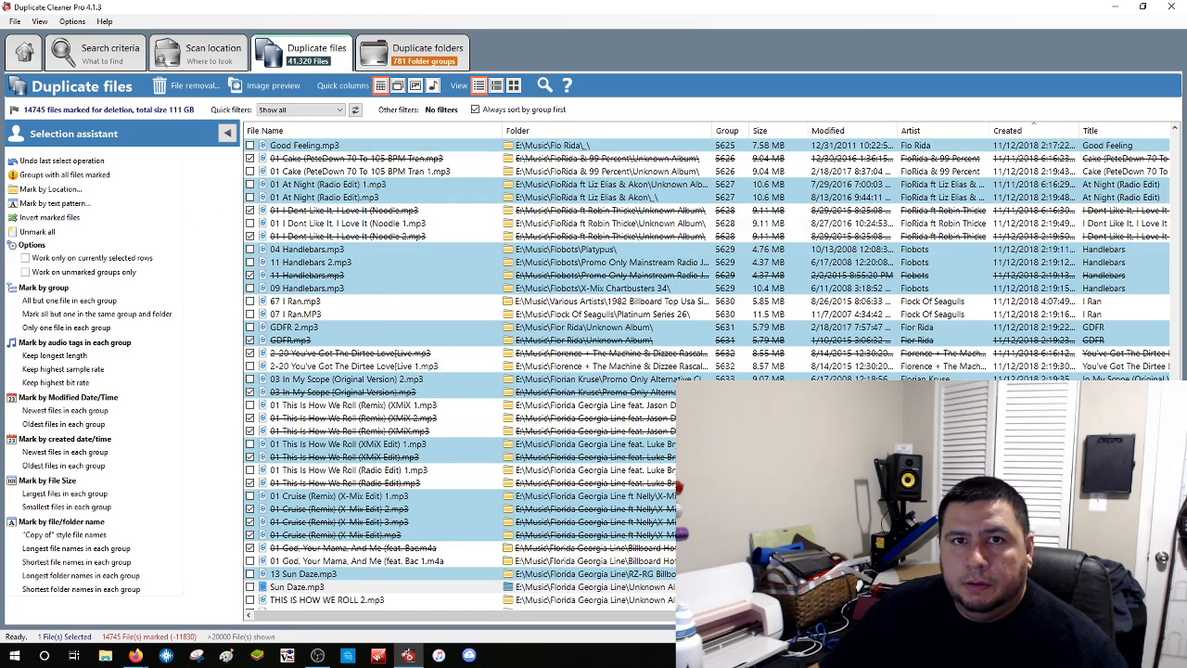
key(alt+Tab)
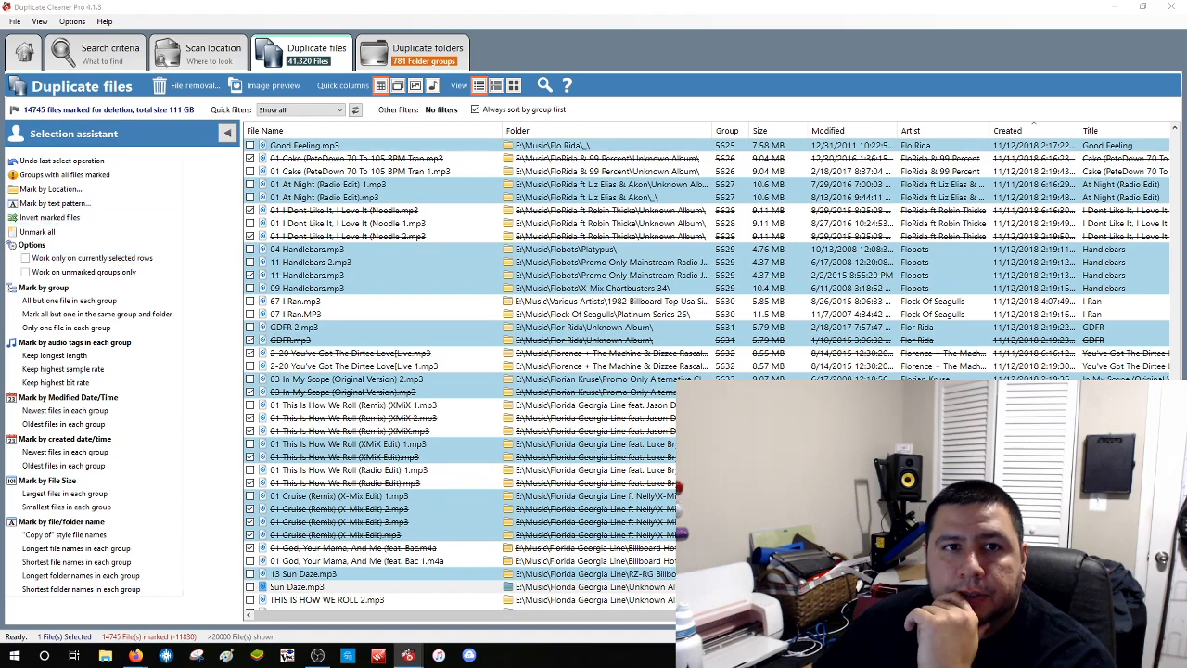
Mark duplicates whose file names contain 'Instrumentals'; the total stays at 14,745 files
click(53, 203)
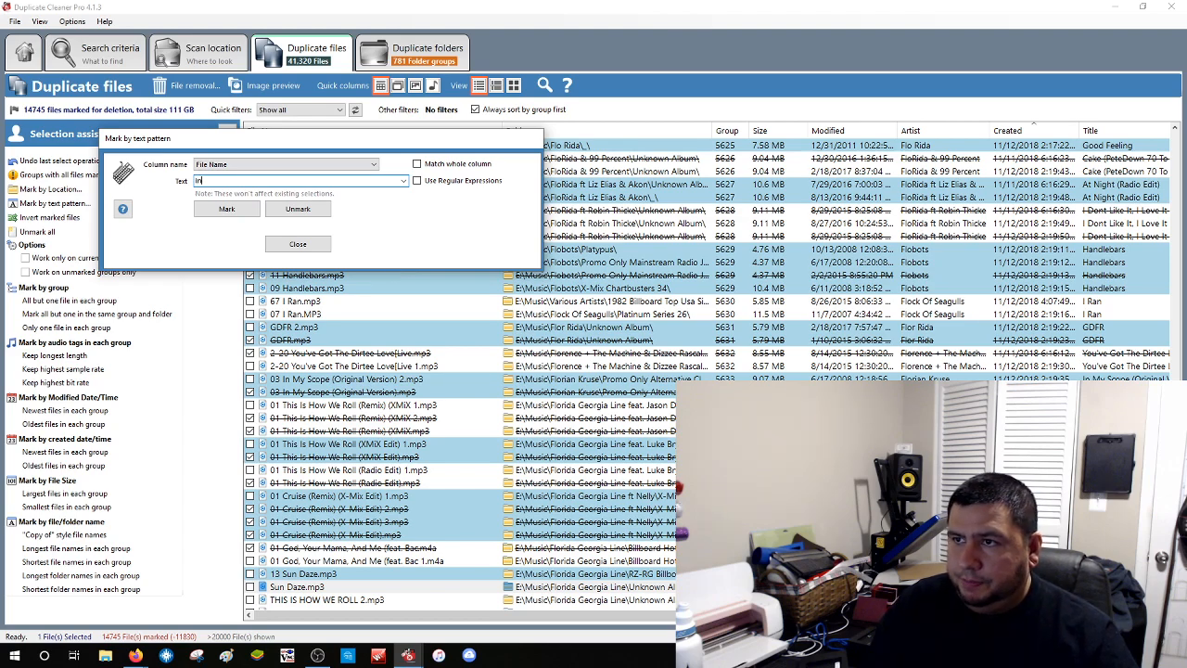
text(strumentals)
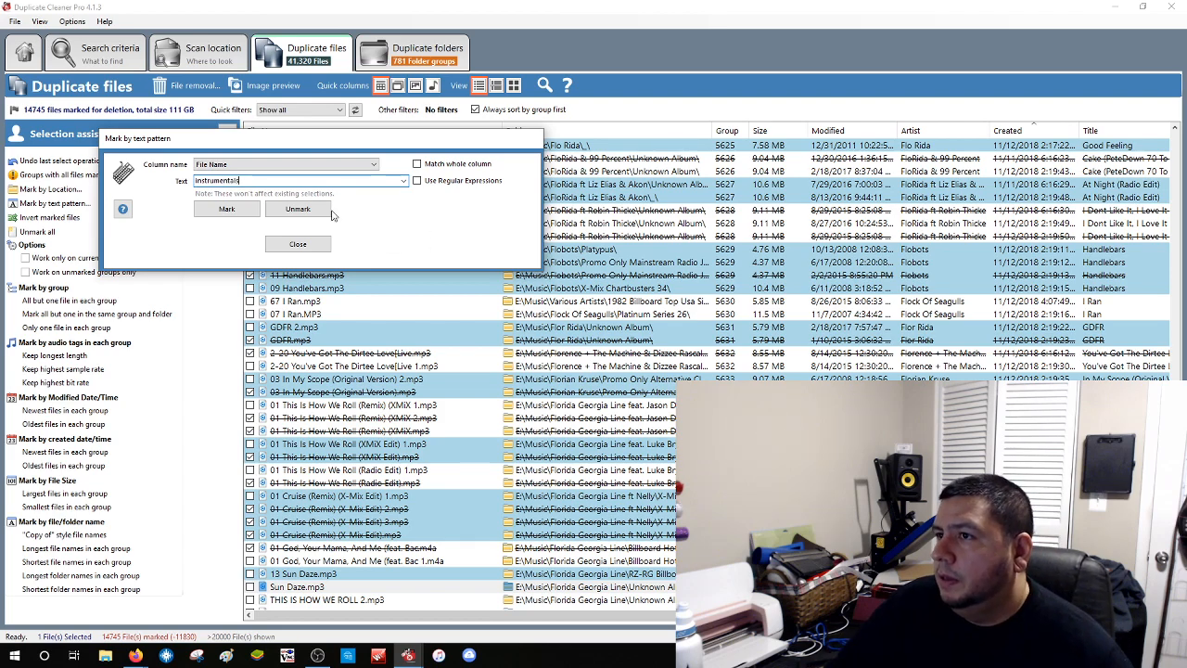
click(225, 210)
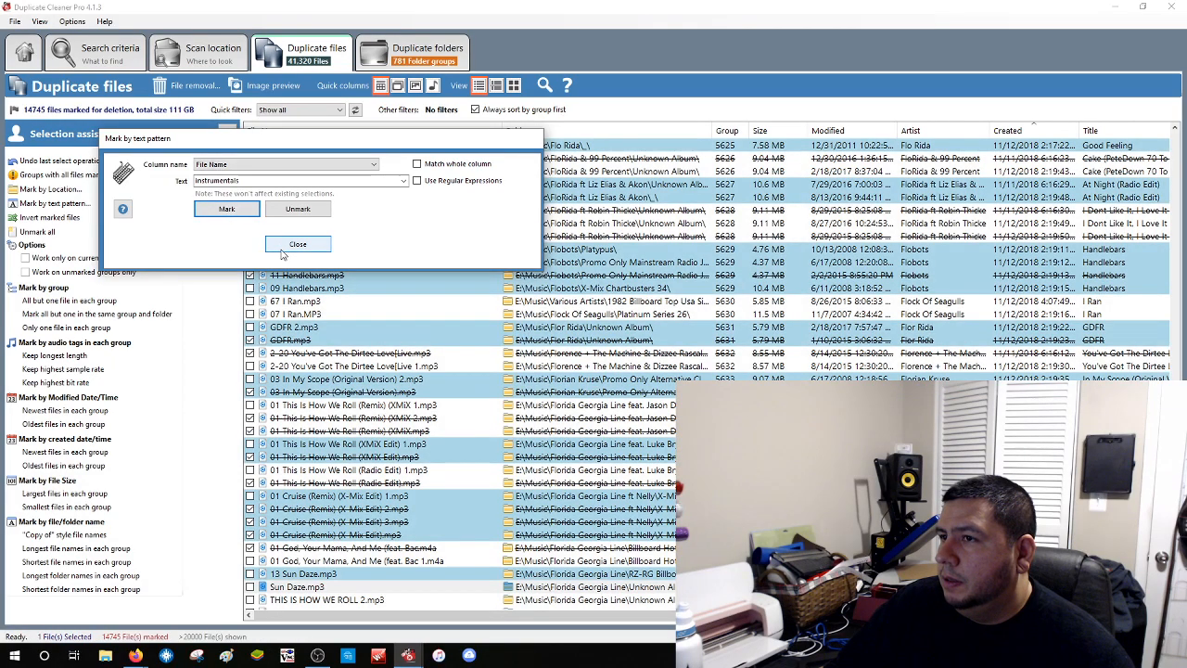
click(295, 245)
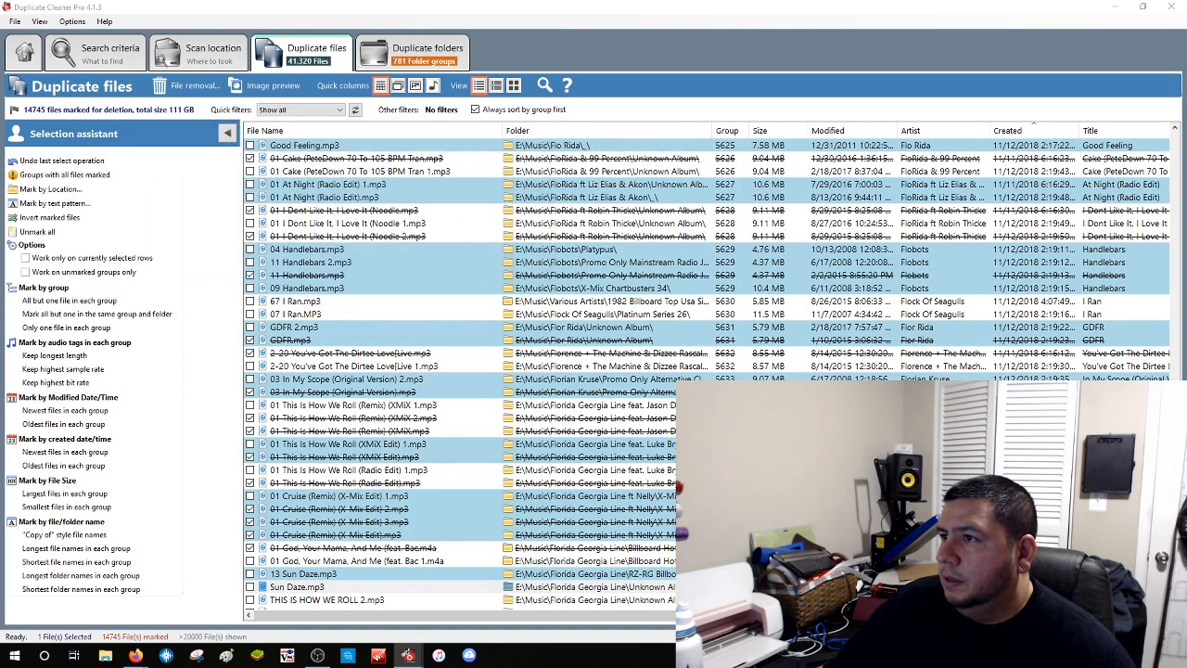
Scroll through the duplicate groups to review the 15,760 marked files totalling 124 GB
scroll(607, 357, down, 20)
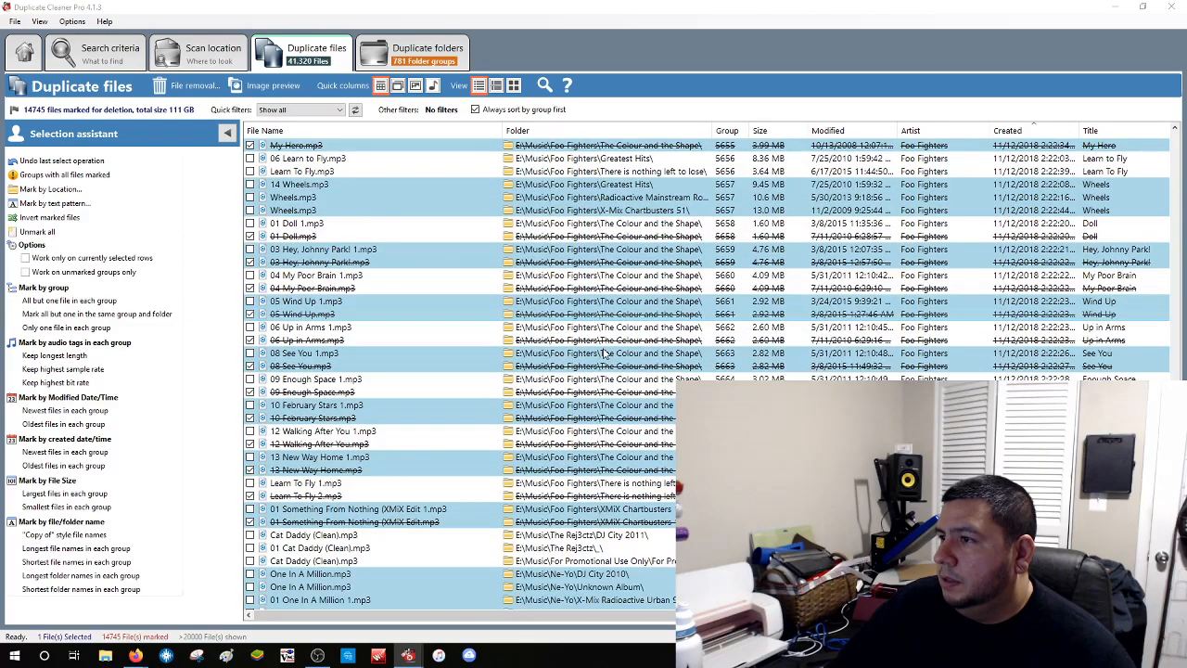
scroll(604, 353, down, 20)
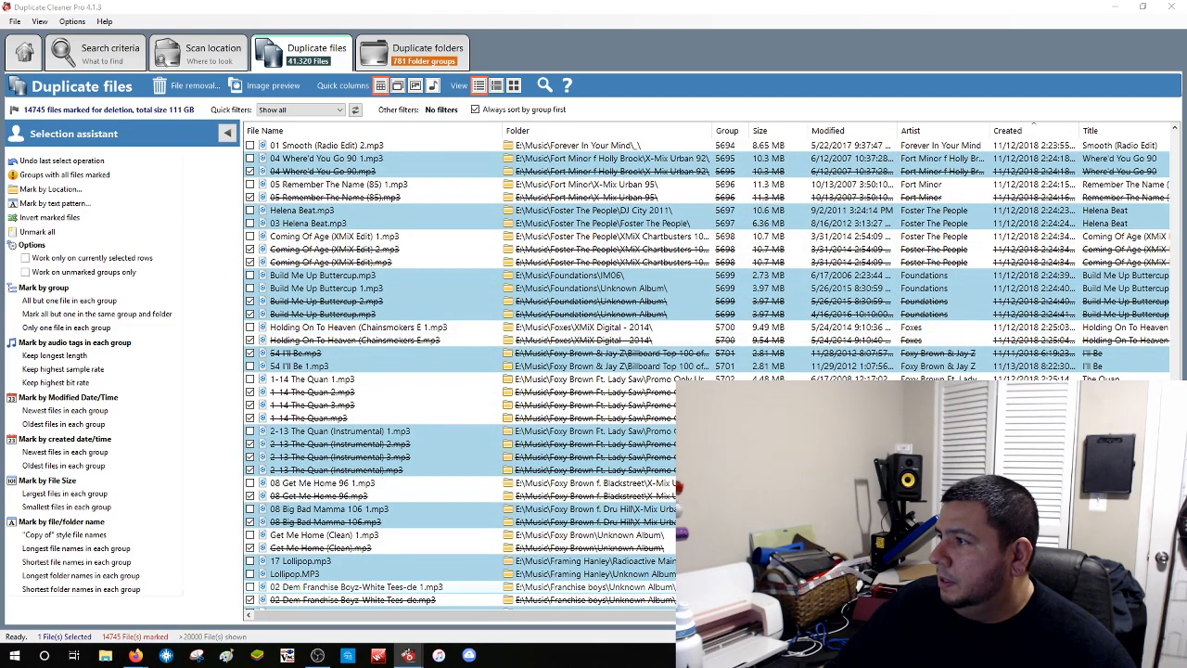
drag(1175, 472, 1172, 216)
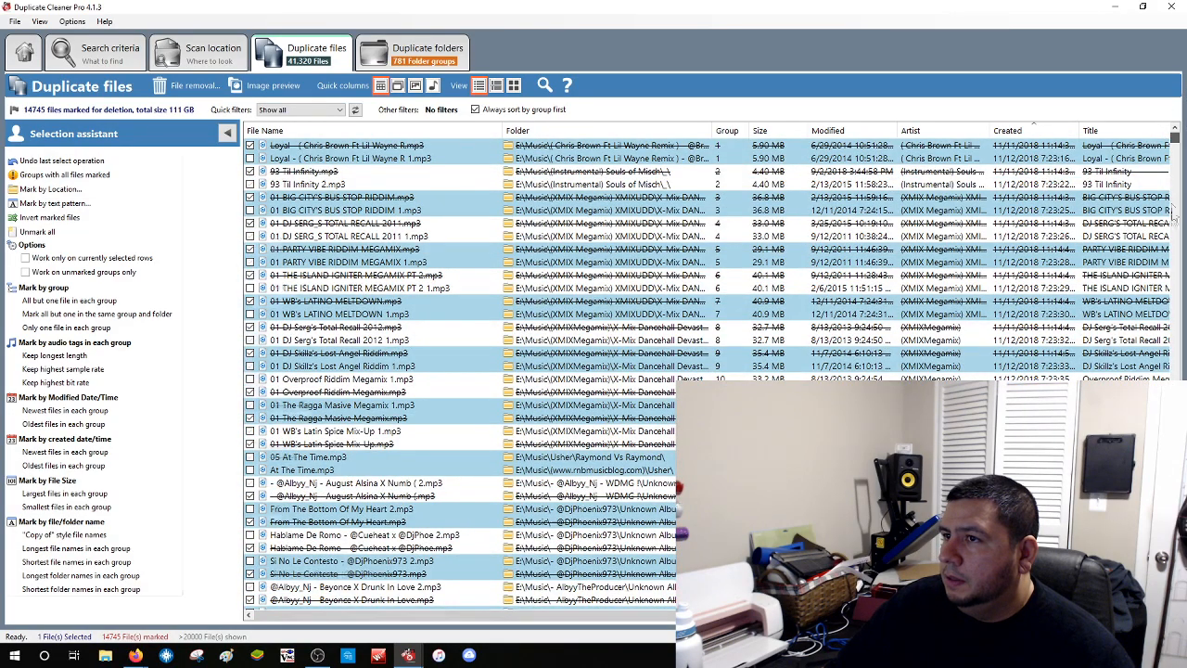
drag(1174, 213, 1175, 323)
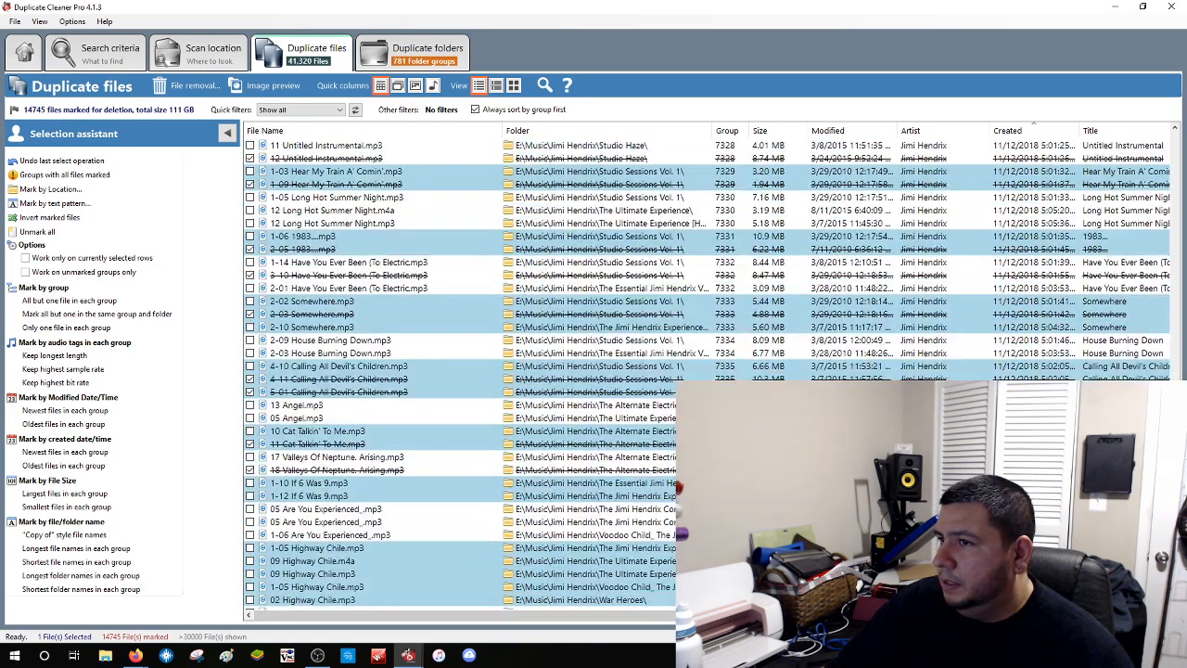
drag(1175, 544, 1175, 308)
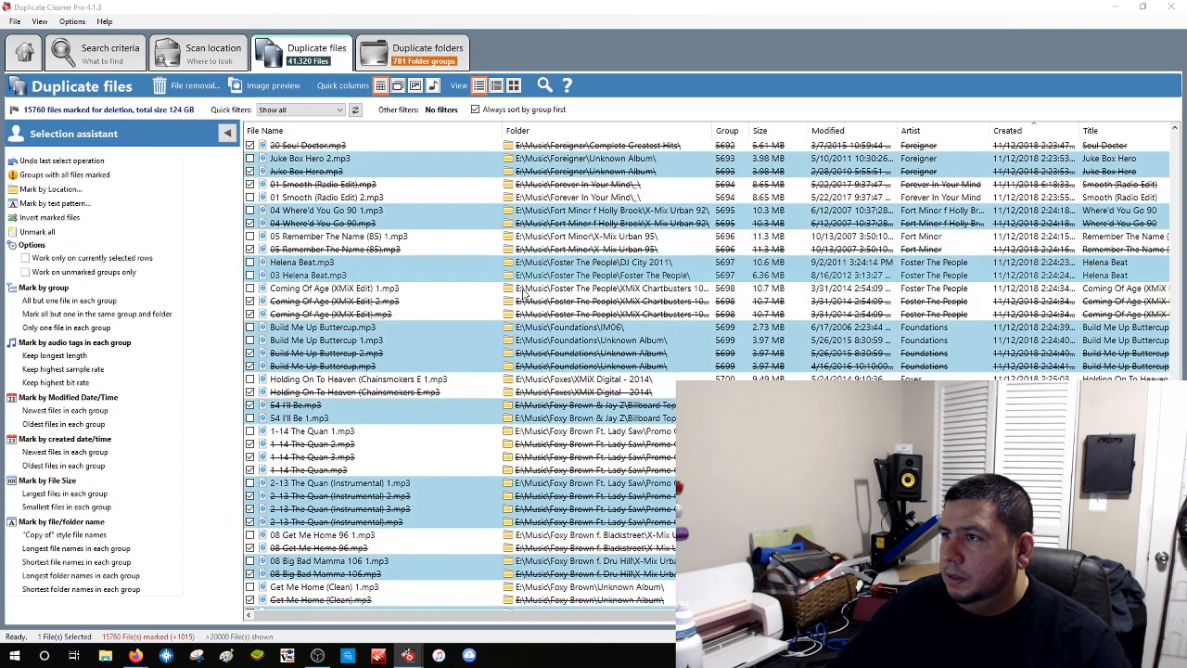
scroll(524, 292, down, 3)
scroll(524, 295, down, 20)
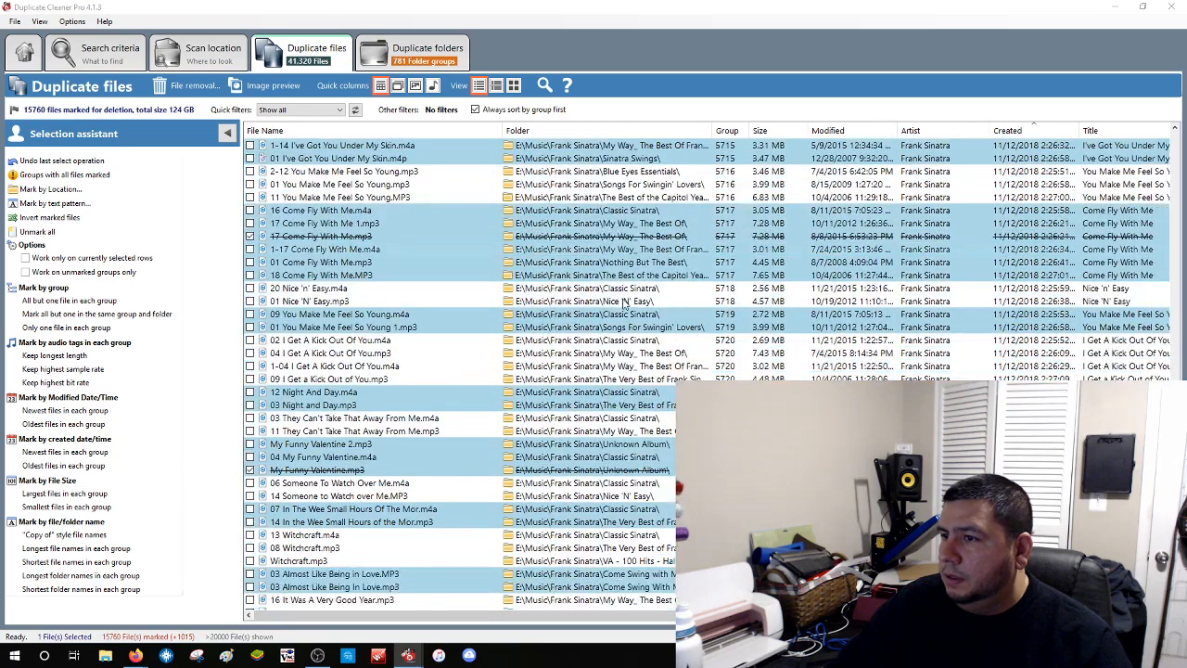
scroll(622, 306, down, 20)
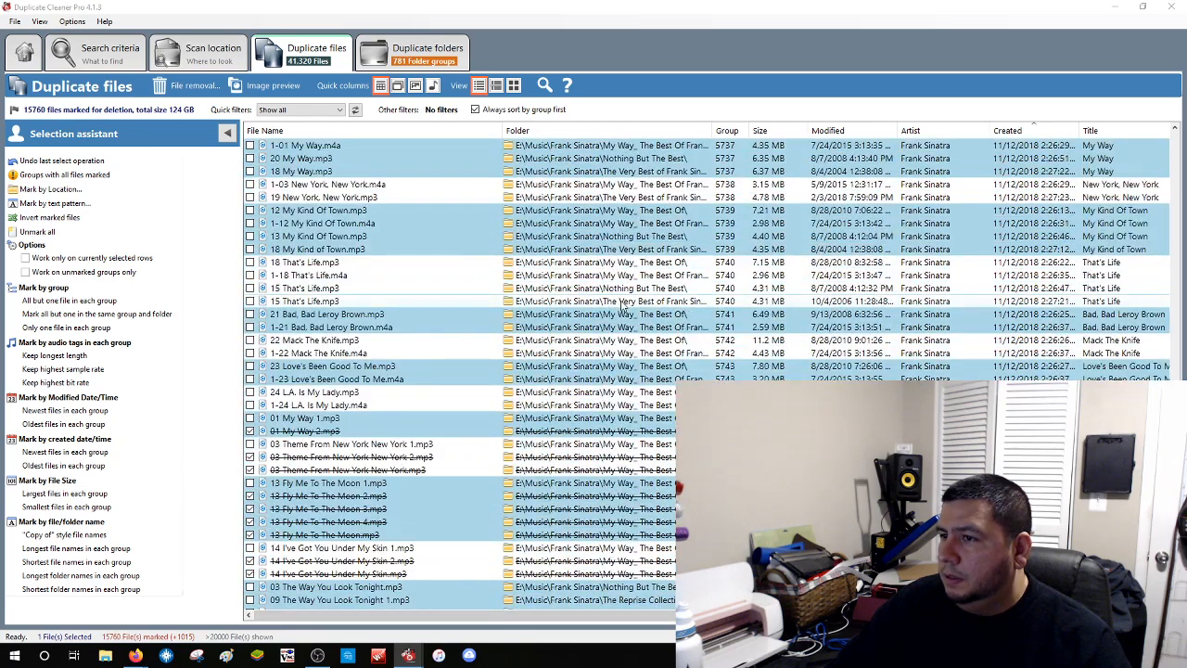
scroll(622, 306, down, 20)
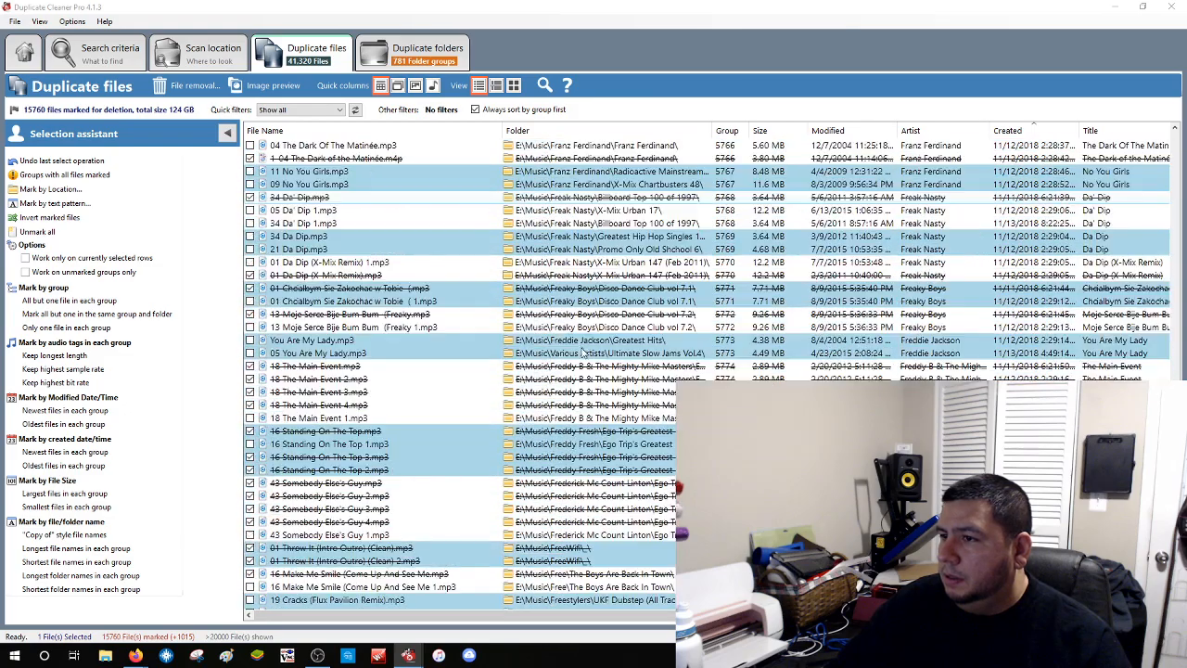
scroll(581, 351, down, 3)
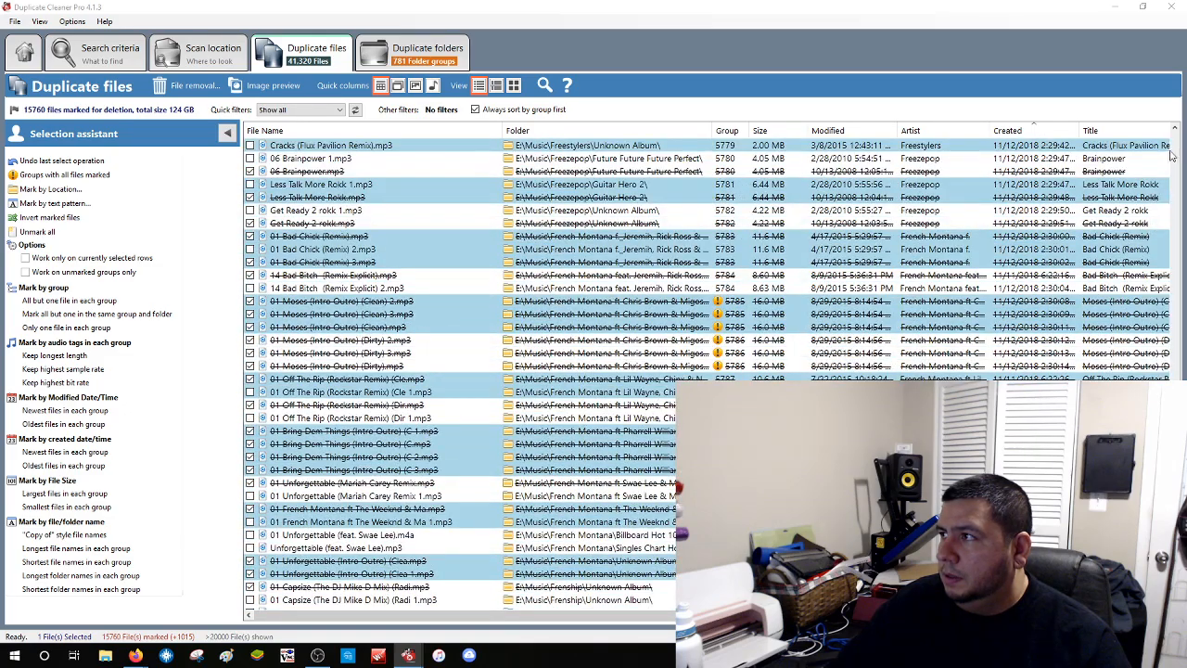
drag(1174, 468, 1098, 155)
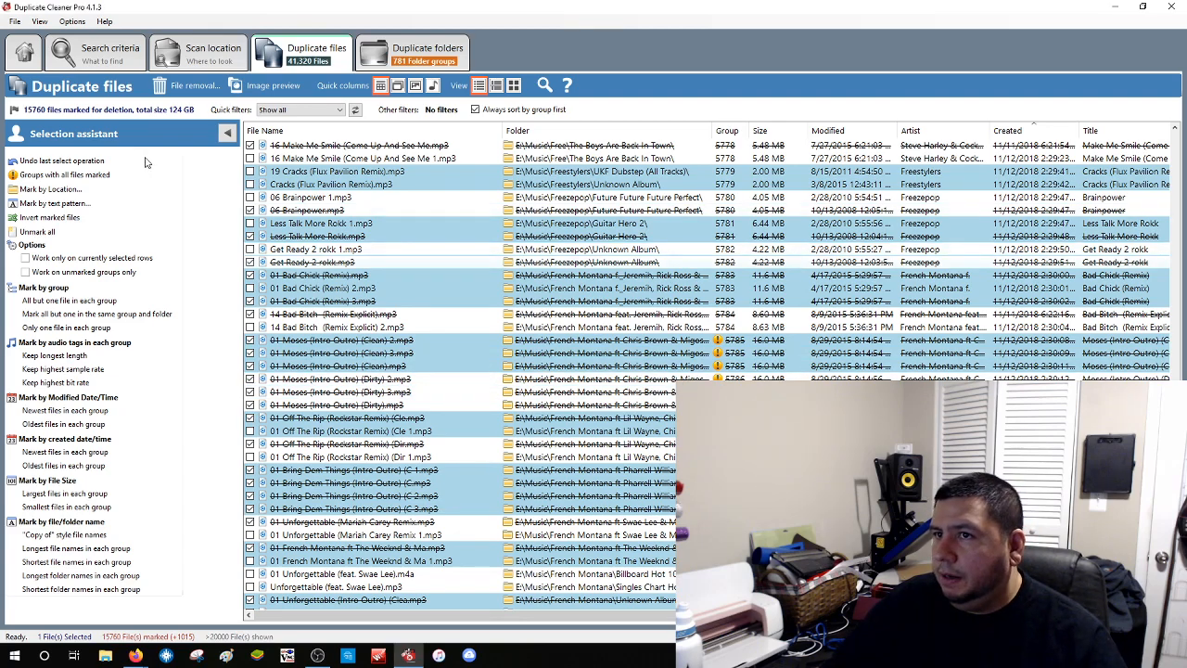
Unmark everything, work on unmarked groups only, and reapply a marking rule for 15,395 files (113 GB)
click(53, 232)
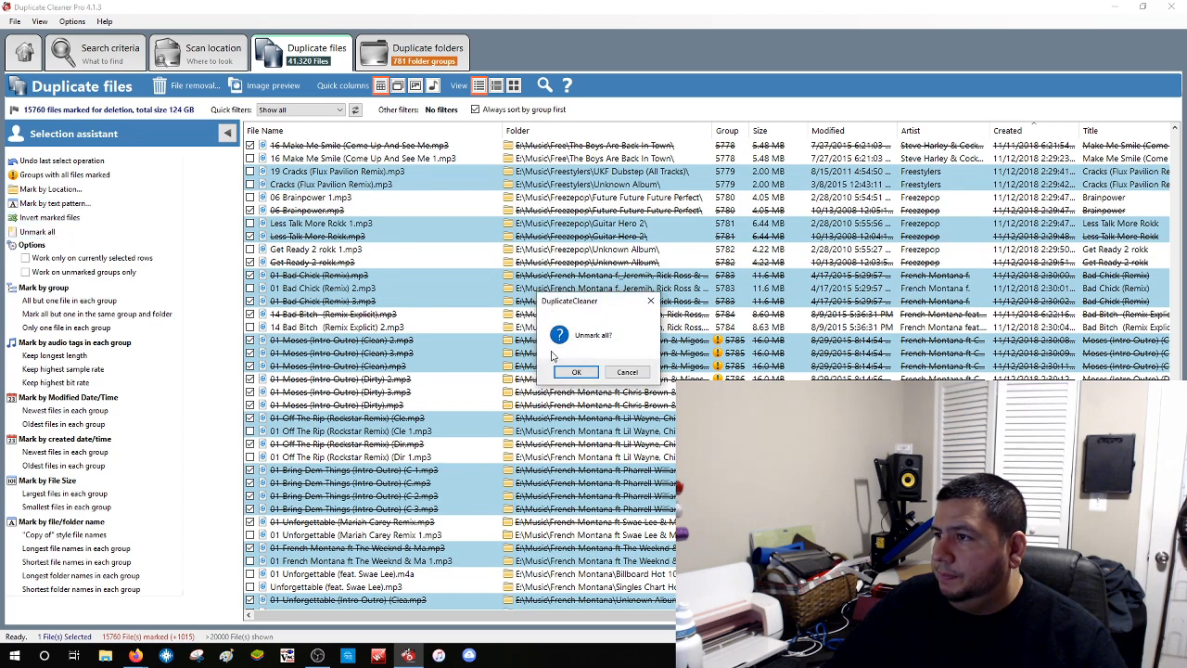
click(586, 374)
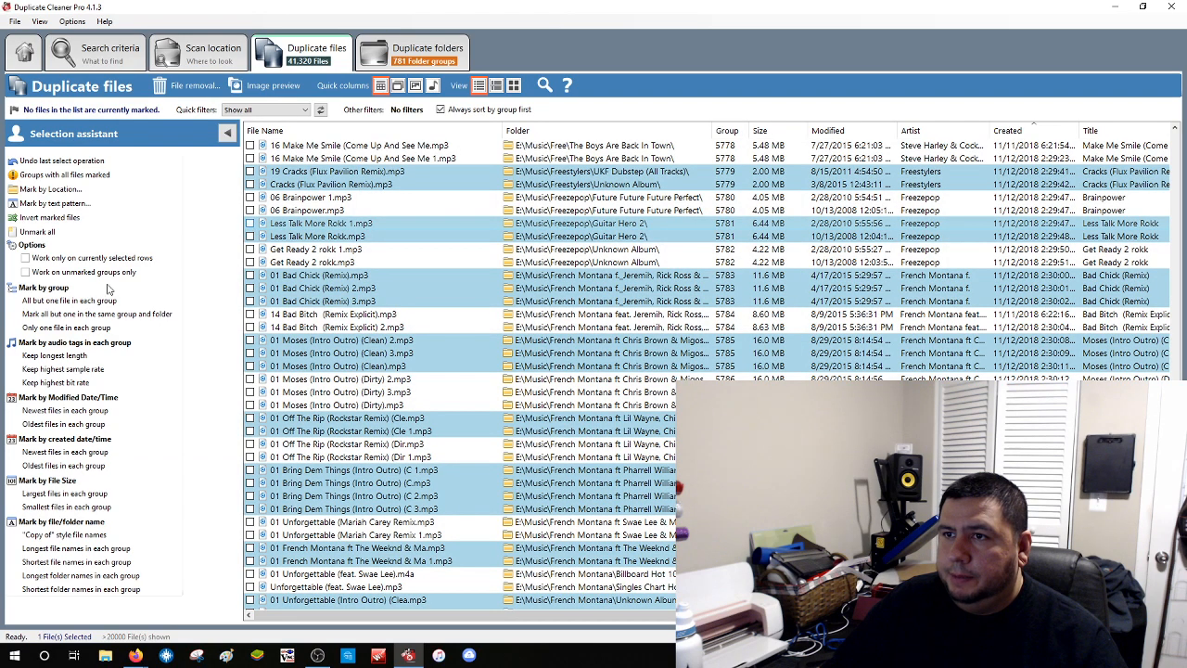
click(74, 271)
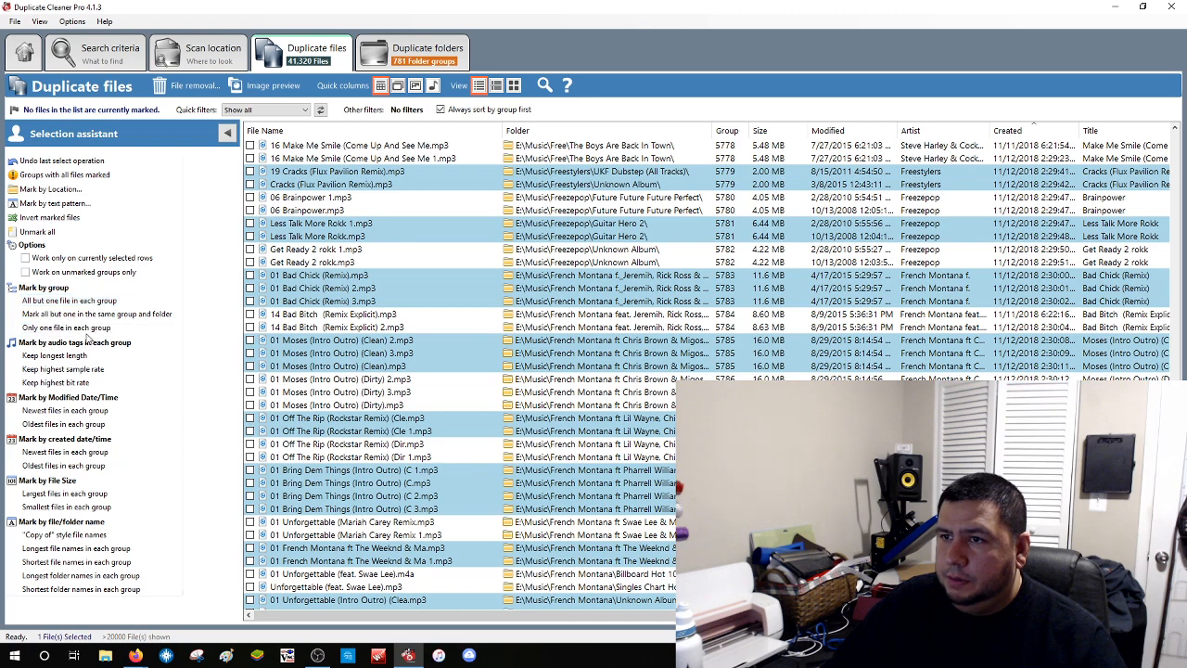
click(58, 330)
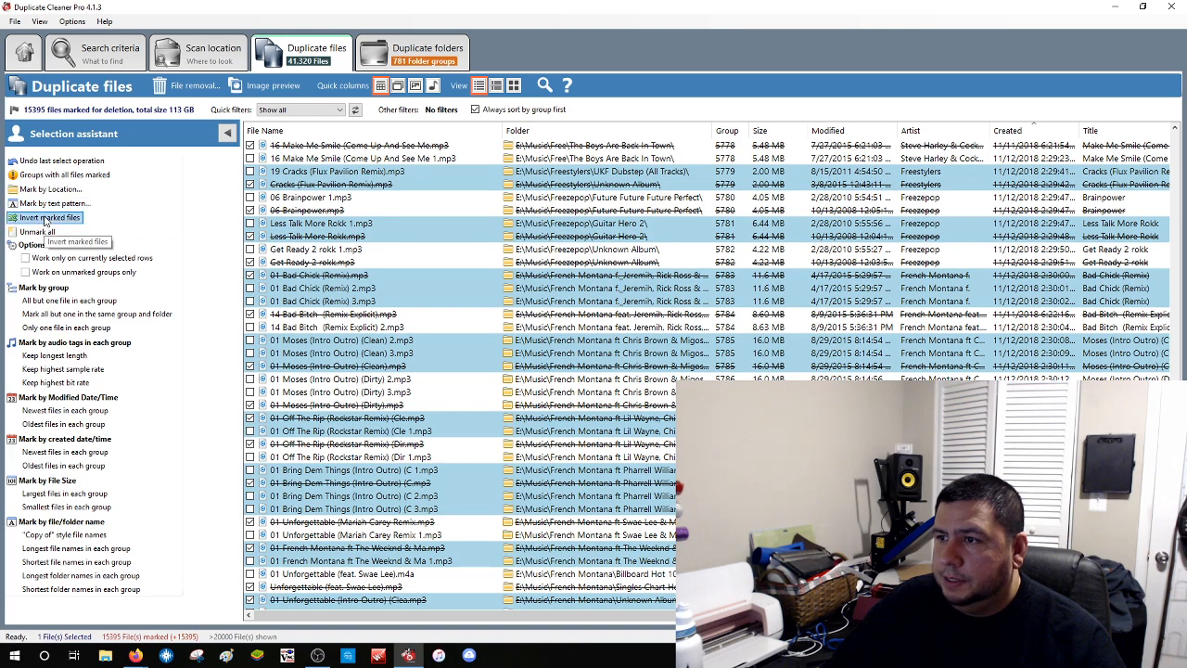
Invert the marks to 25,925 files (188 GB) and open the File removal dialog
scroll(405, 454, down, 1)
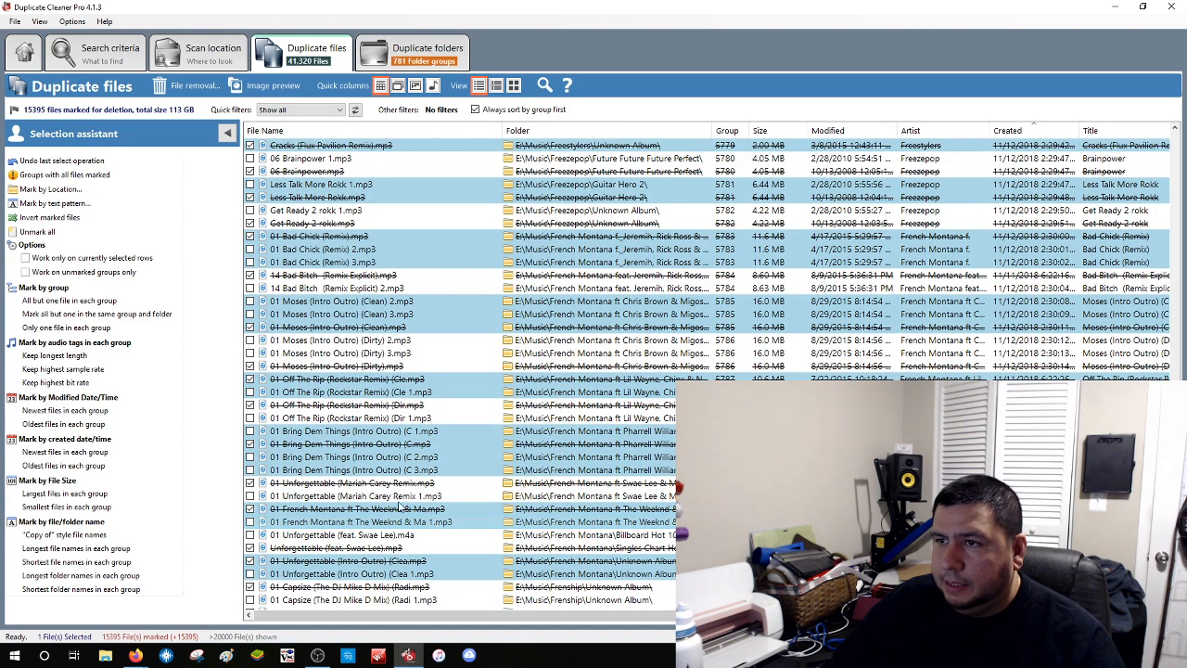
click(60, 223)
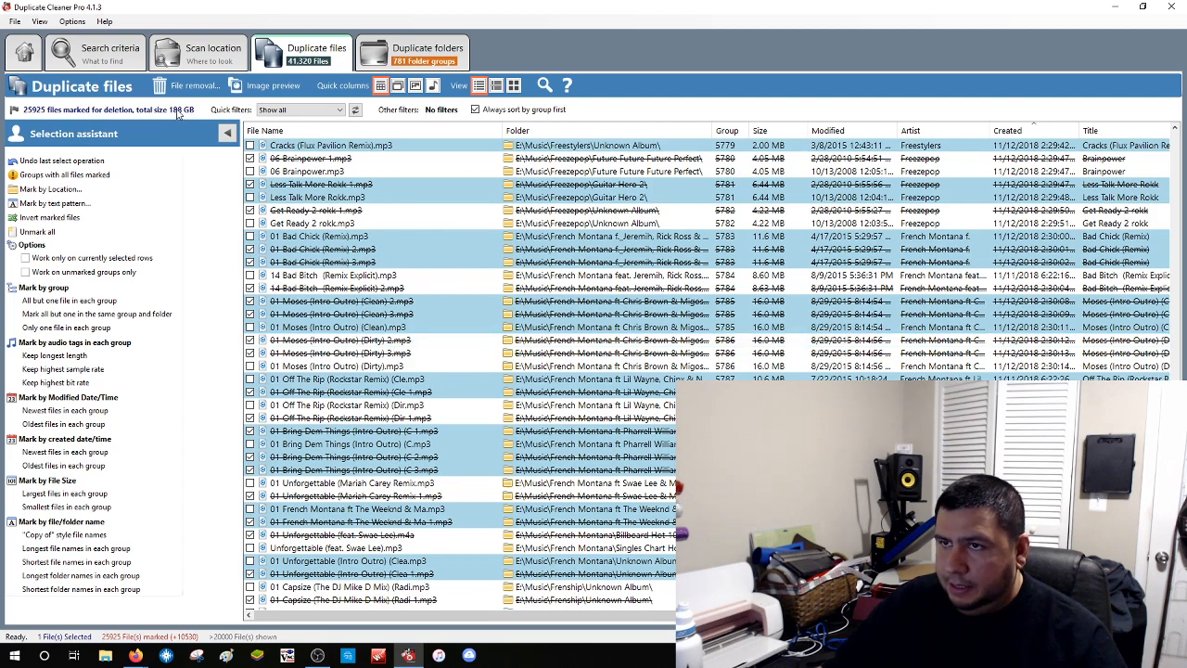
scroll(325, 230, down, 7)
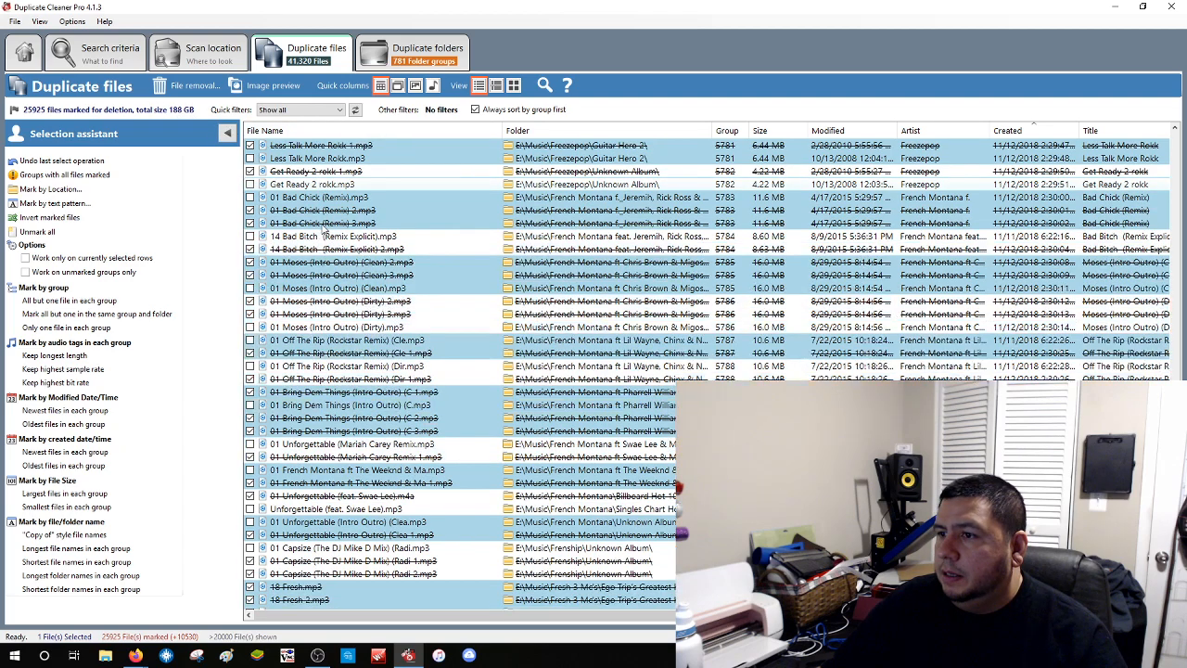
scroll(326, 231, down, 4)
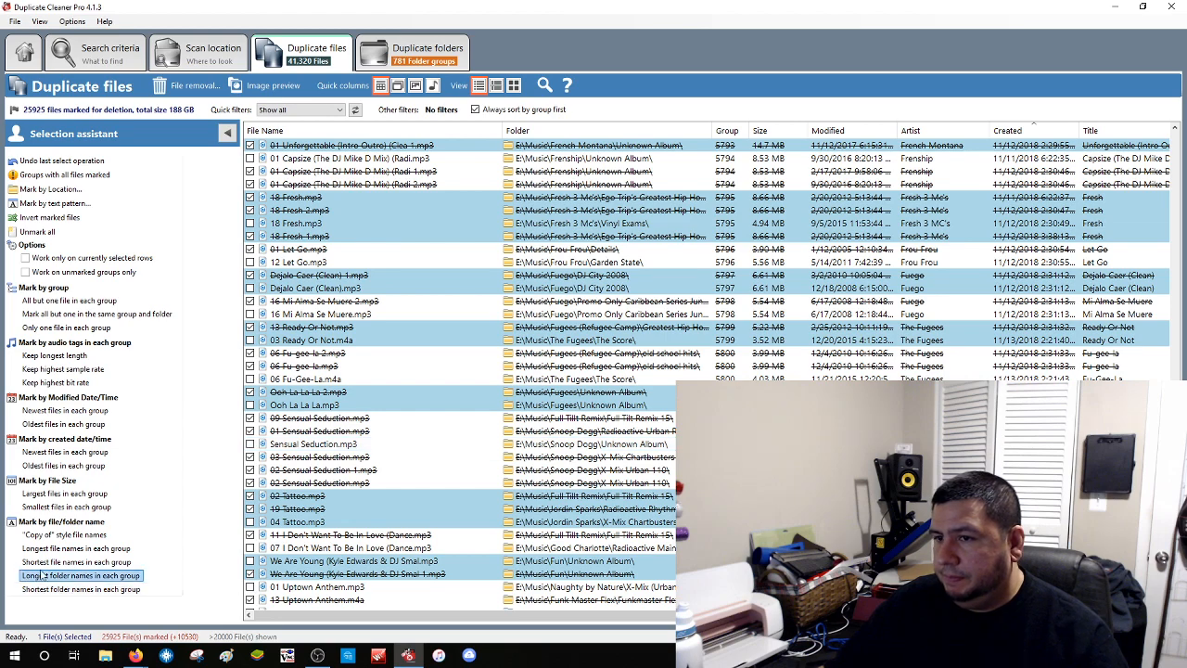
click(176, 85)
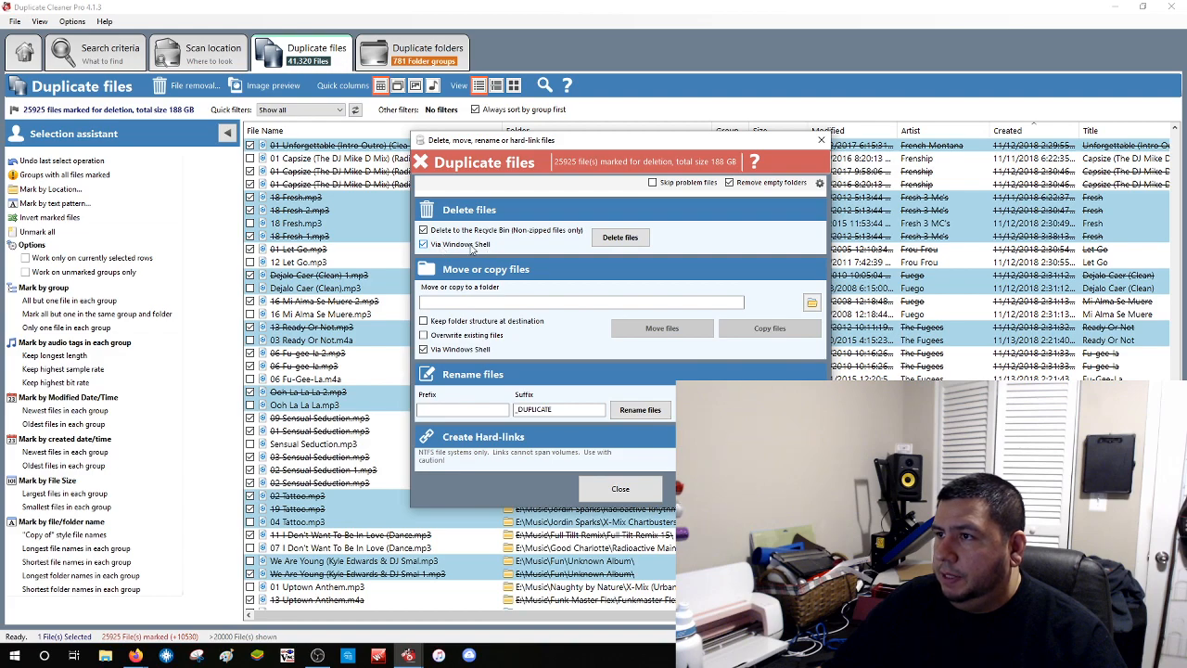
Open the folder browser for the Move or copy to a folder destination
click(508, 301)
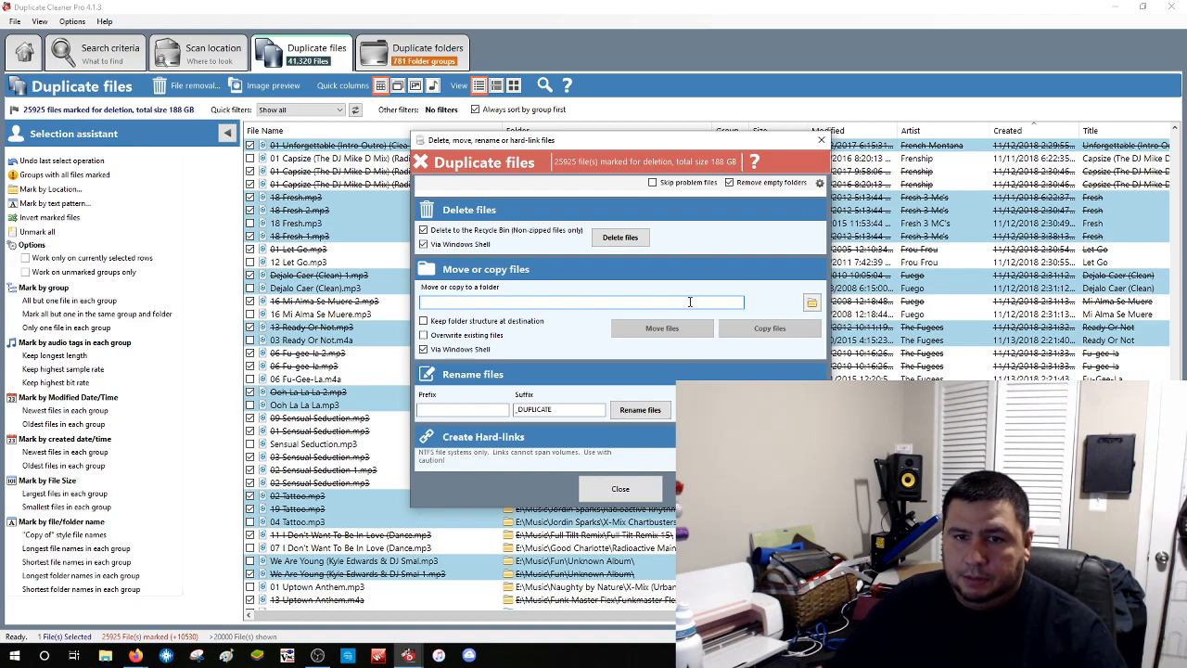
click(811, 302)
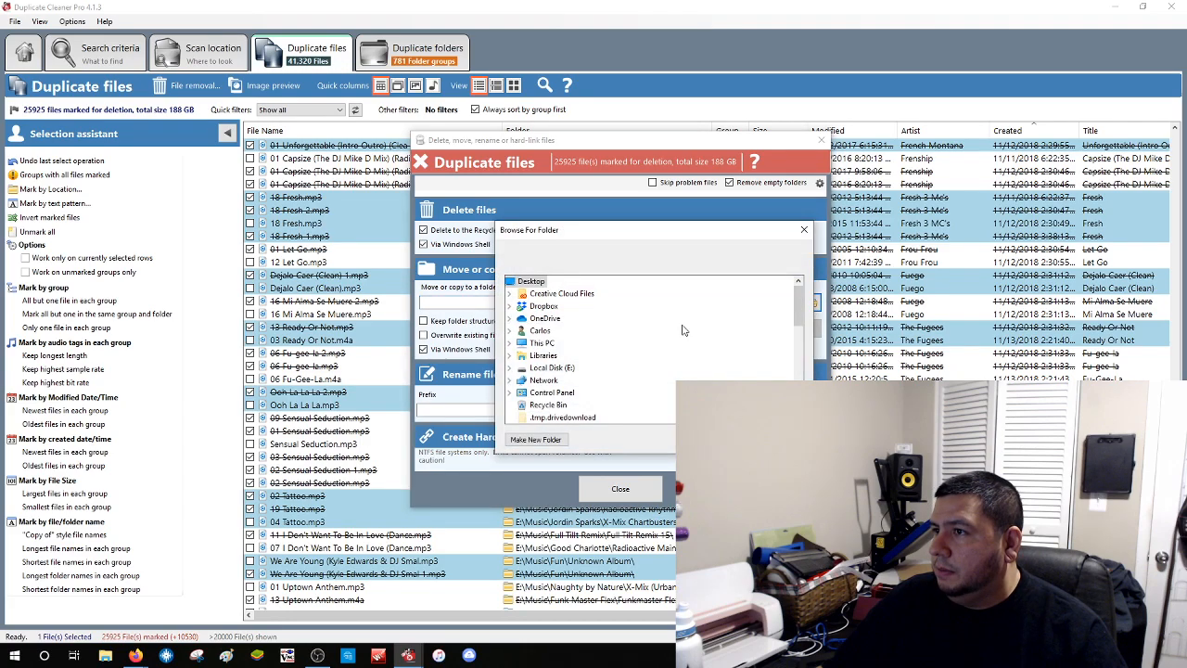
Create a folder named 'Duplicates' on Local Disk (E:) and accept it as the destination
double_click(547, 368)
click(553, 441)
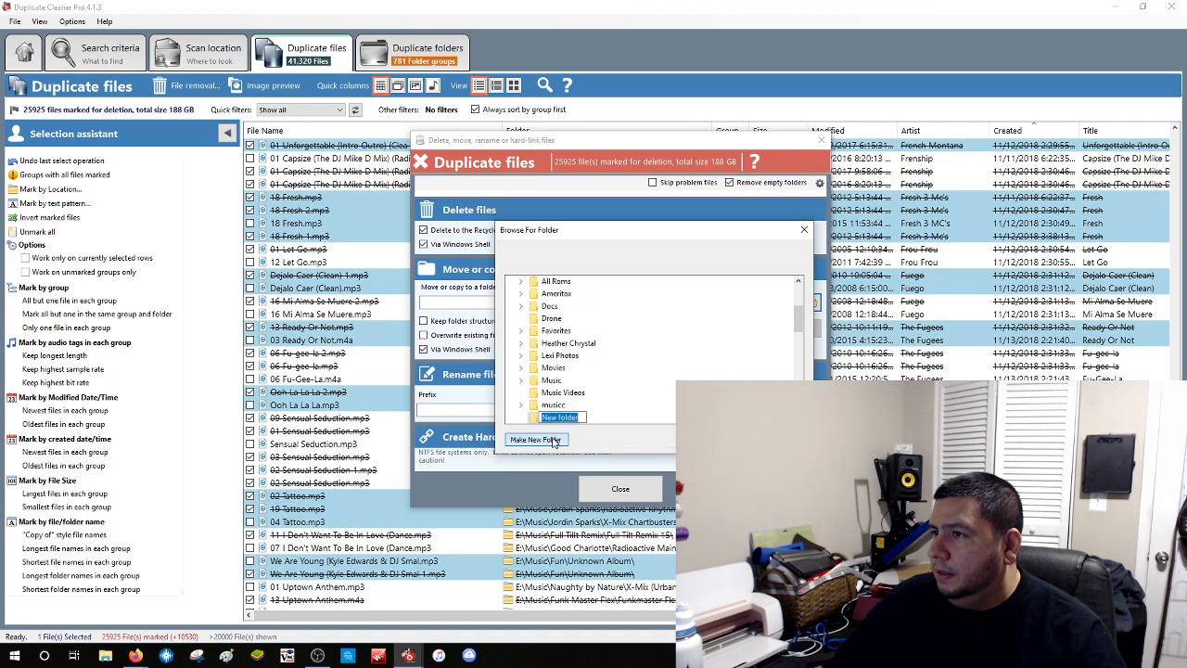
text(Duplic)
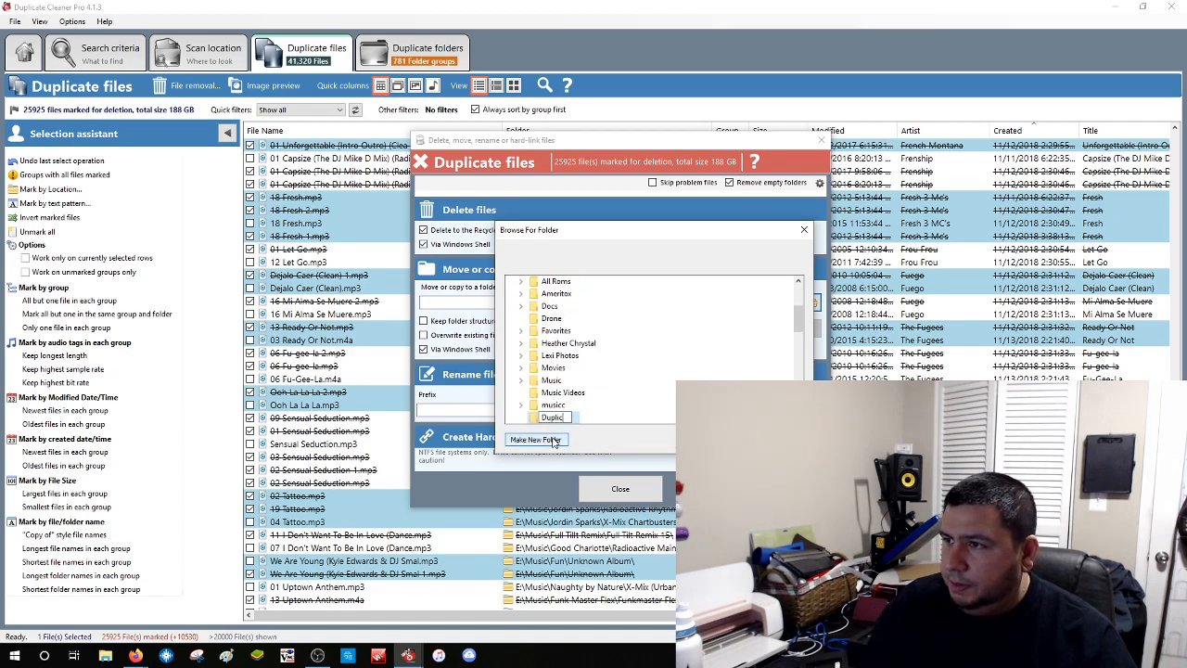
text(ates)
key(Return)
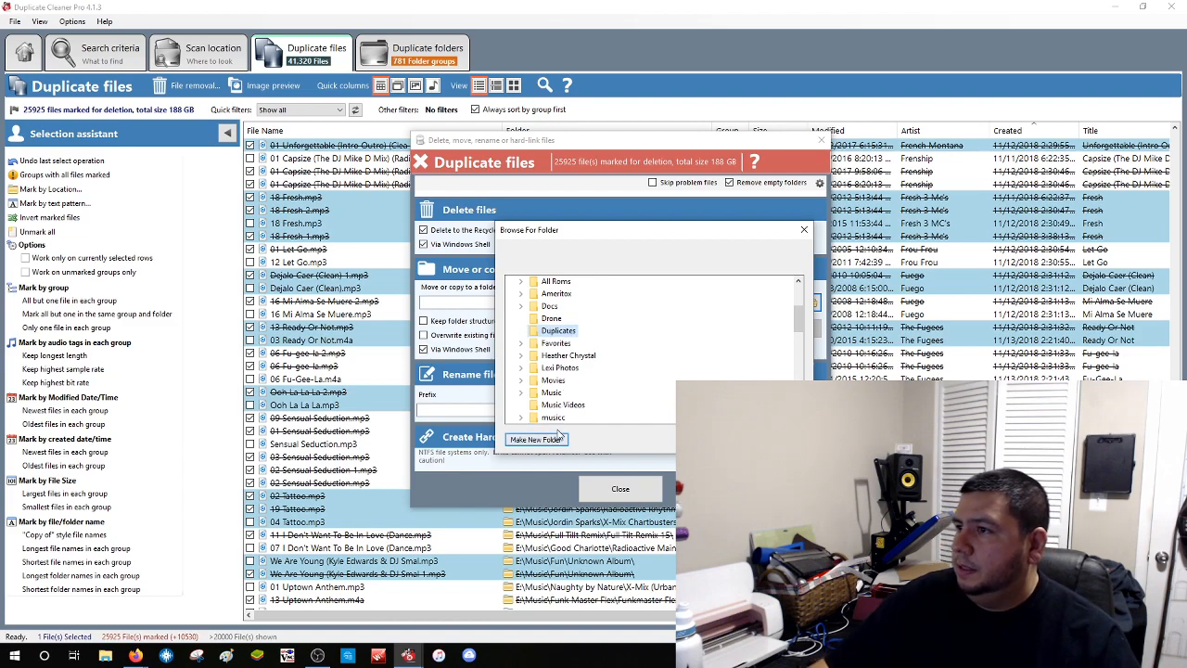
click(728, 440)
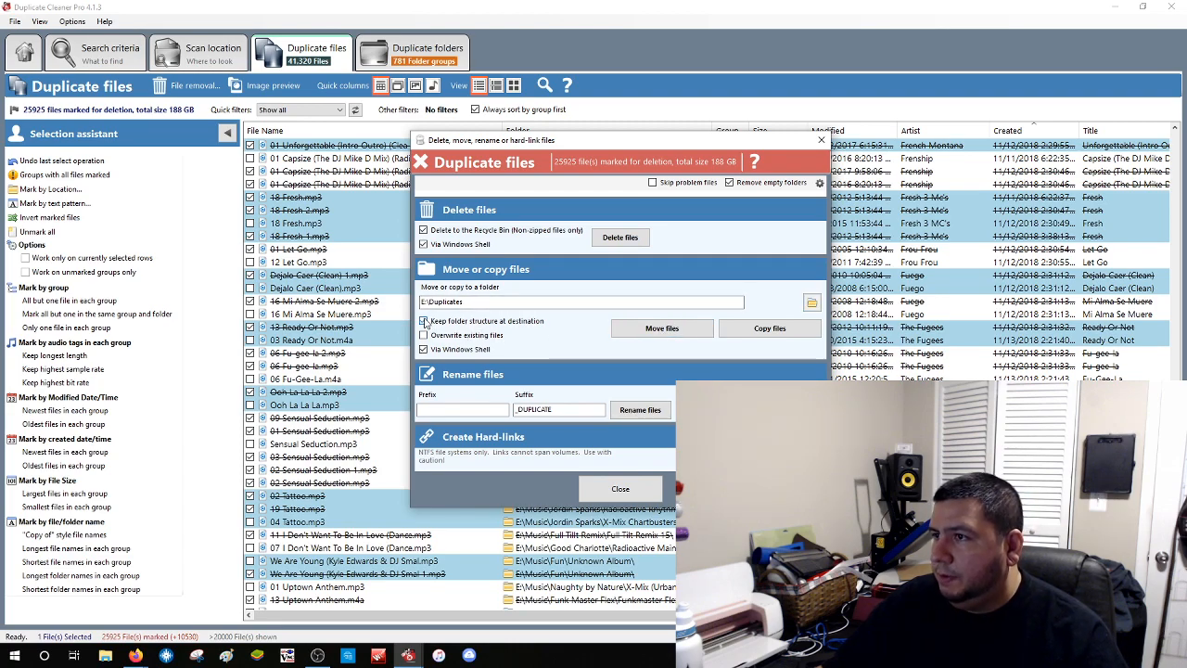
Enable Keep folder structure and Skip problem files, then request the move to E:\Duplicates
click(424, 320)
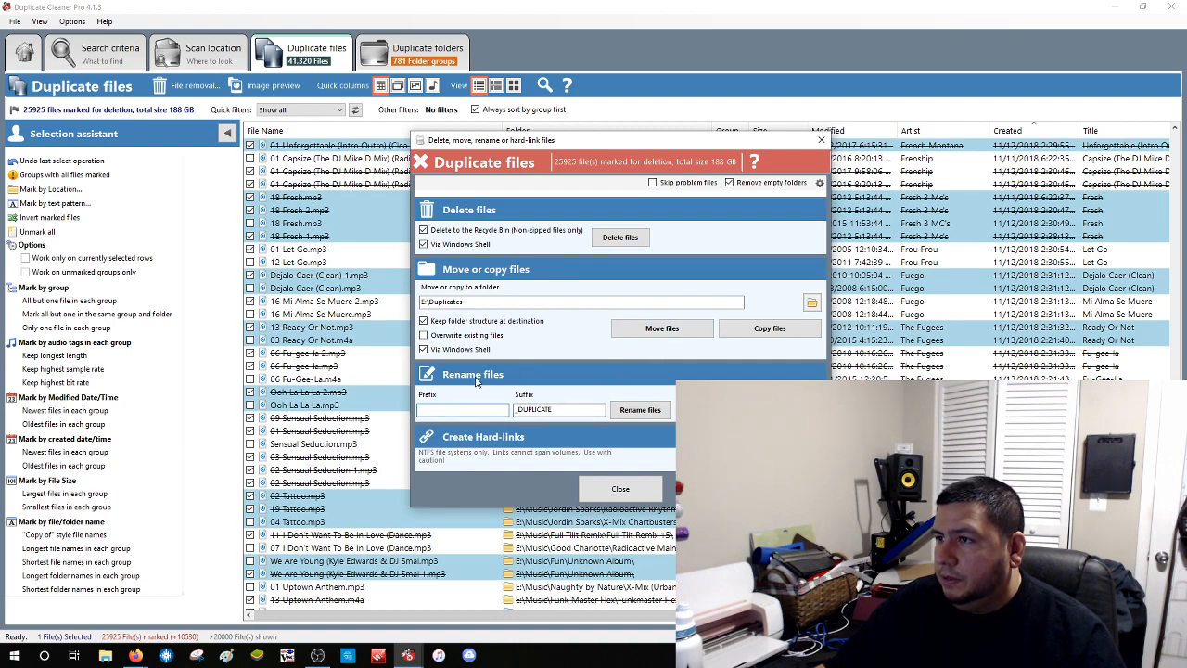
click(555, 409)
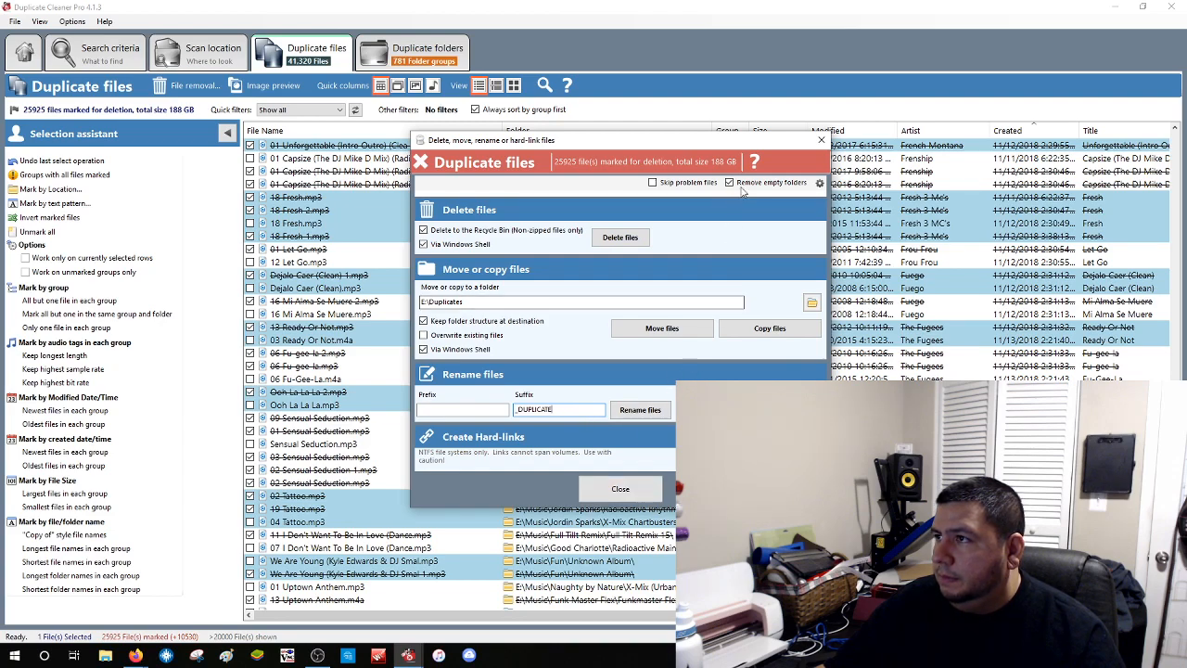
click(653, 182)
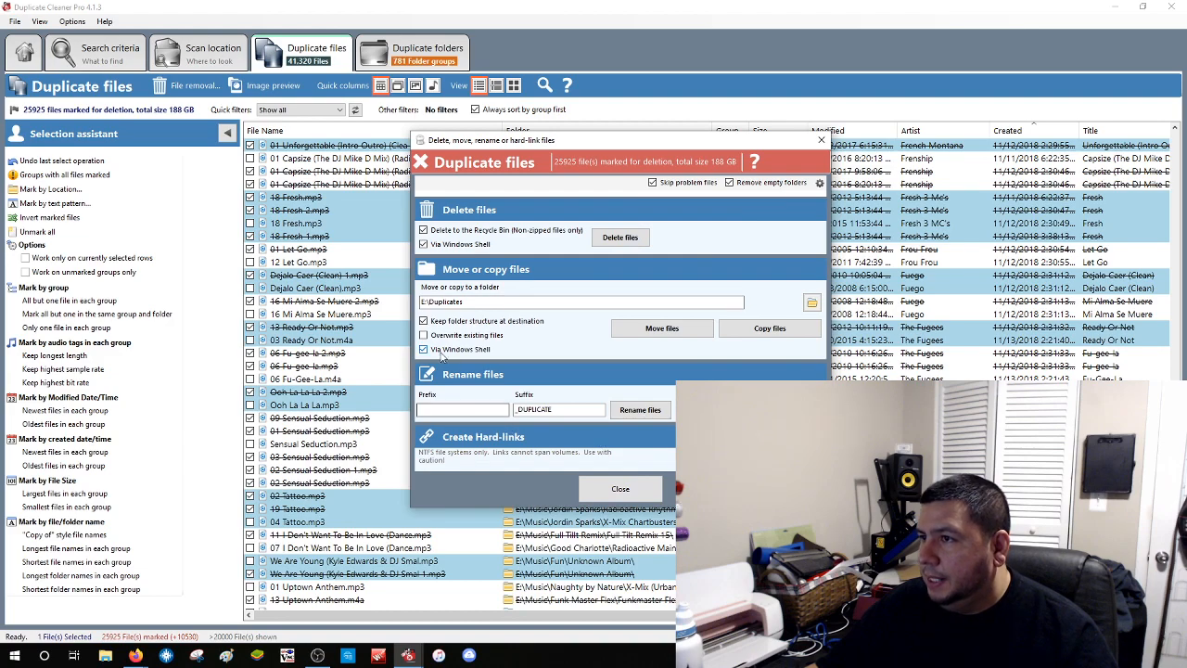
click(655, 330)
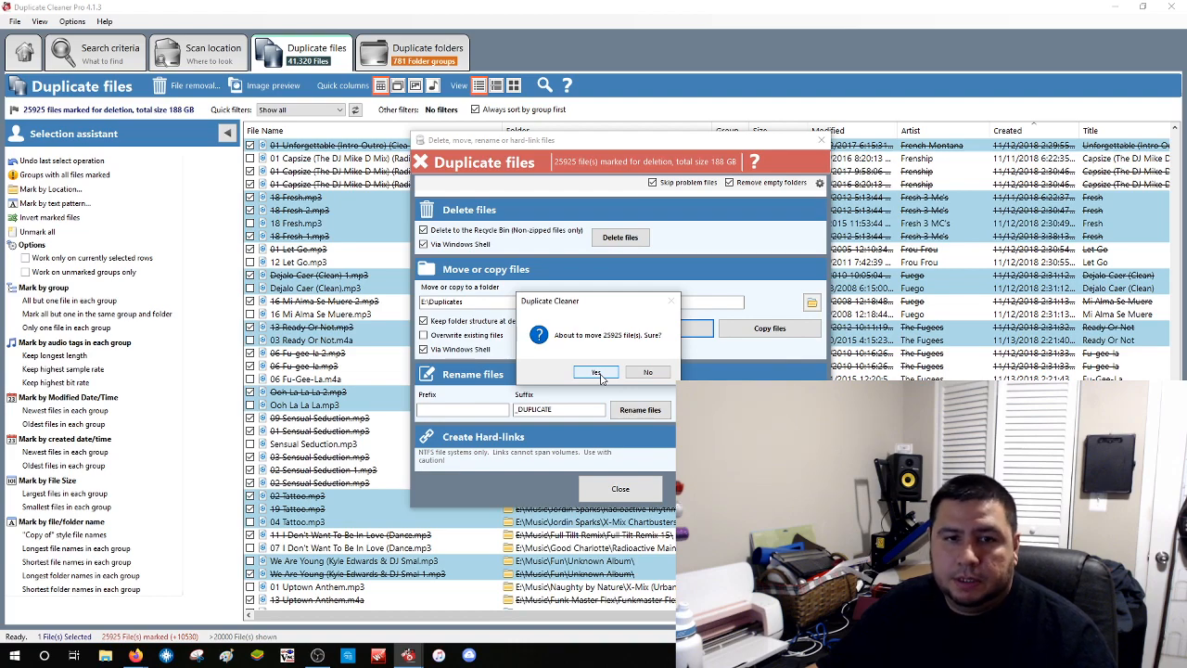
Confirm moving the 25,925 files, check the progress details, and open File Explorer
click(599, 374)
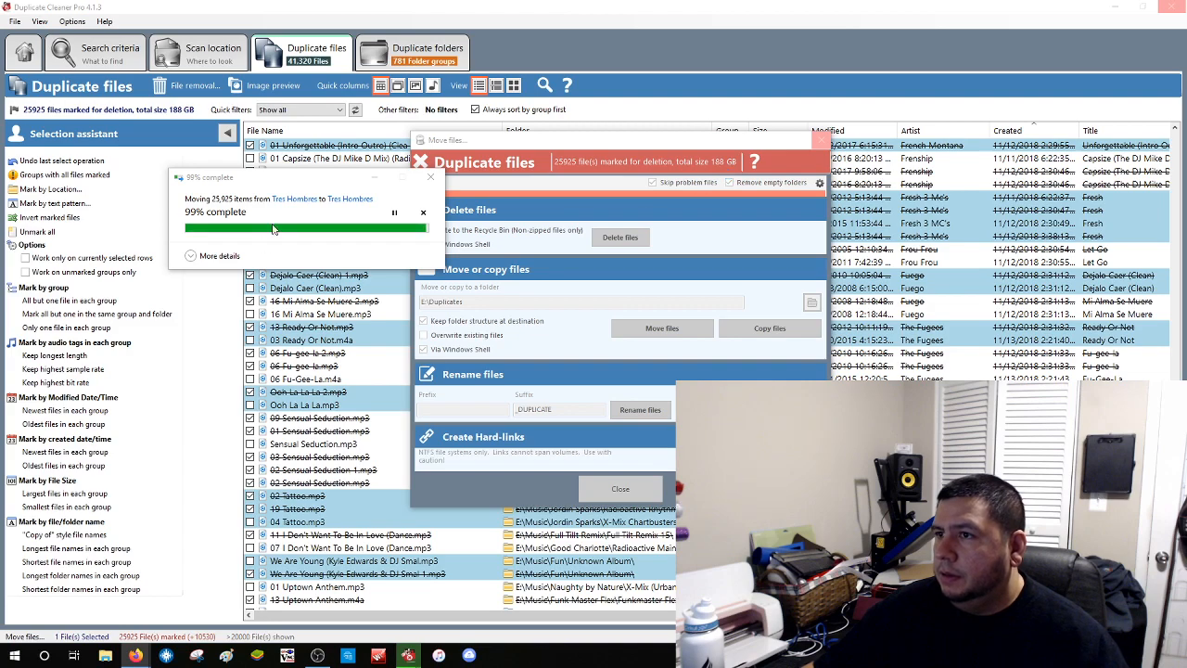
click(195, 256)
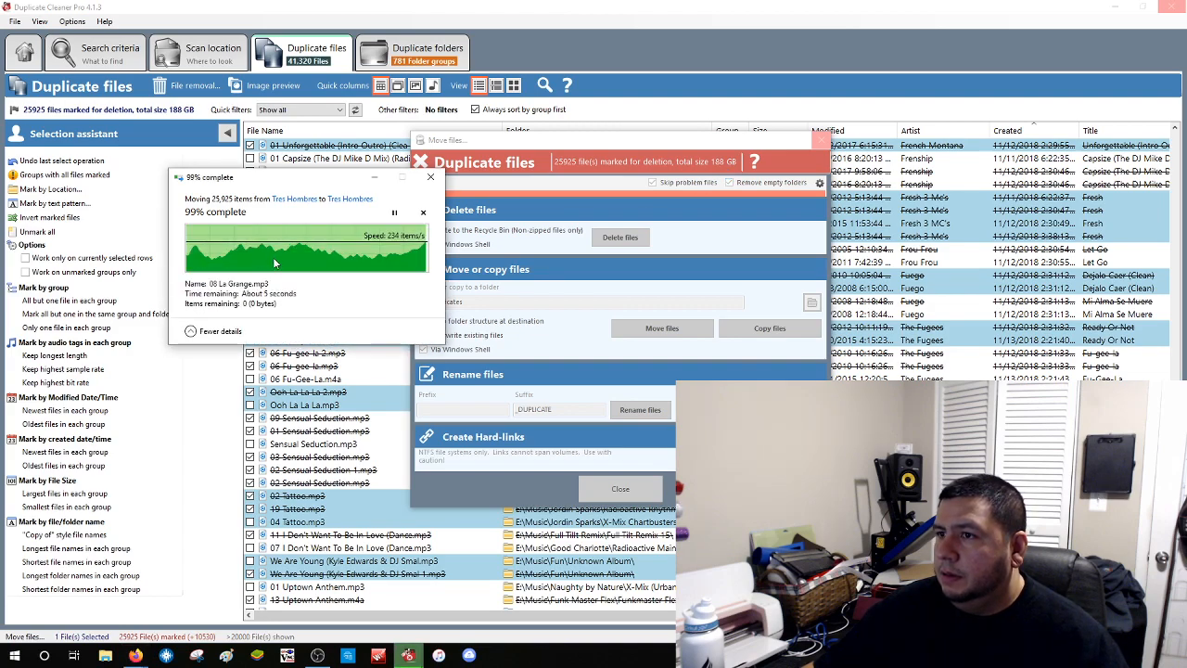
click(191, 332)
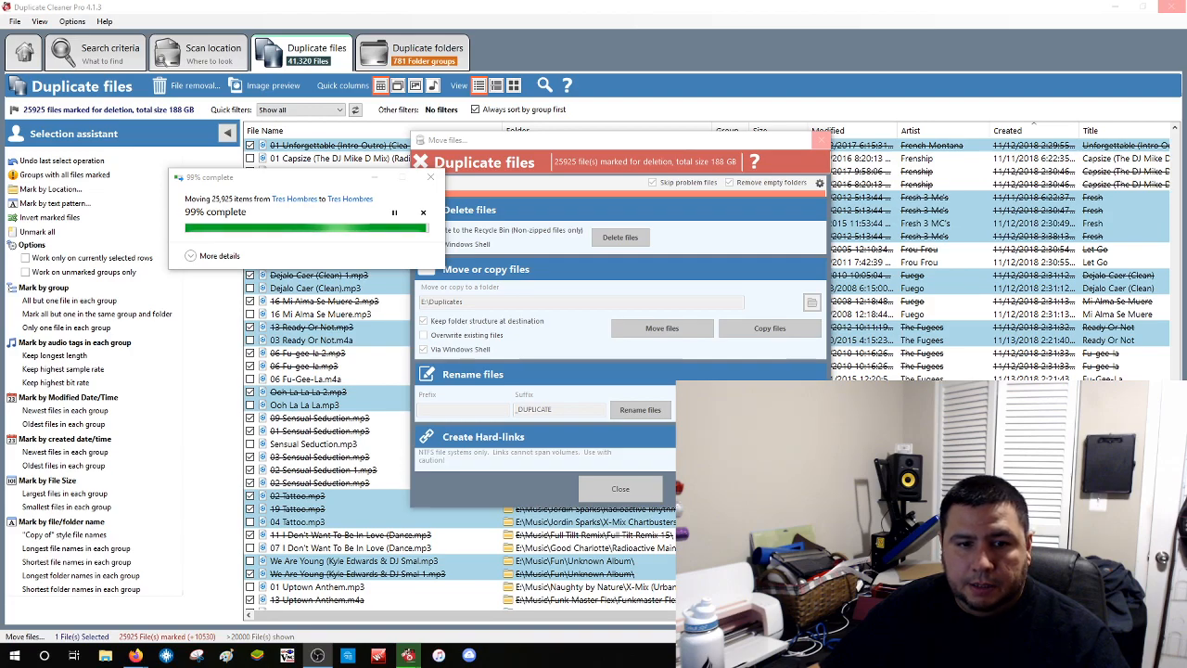
key(super+e)
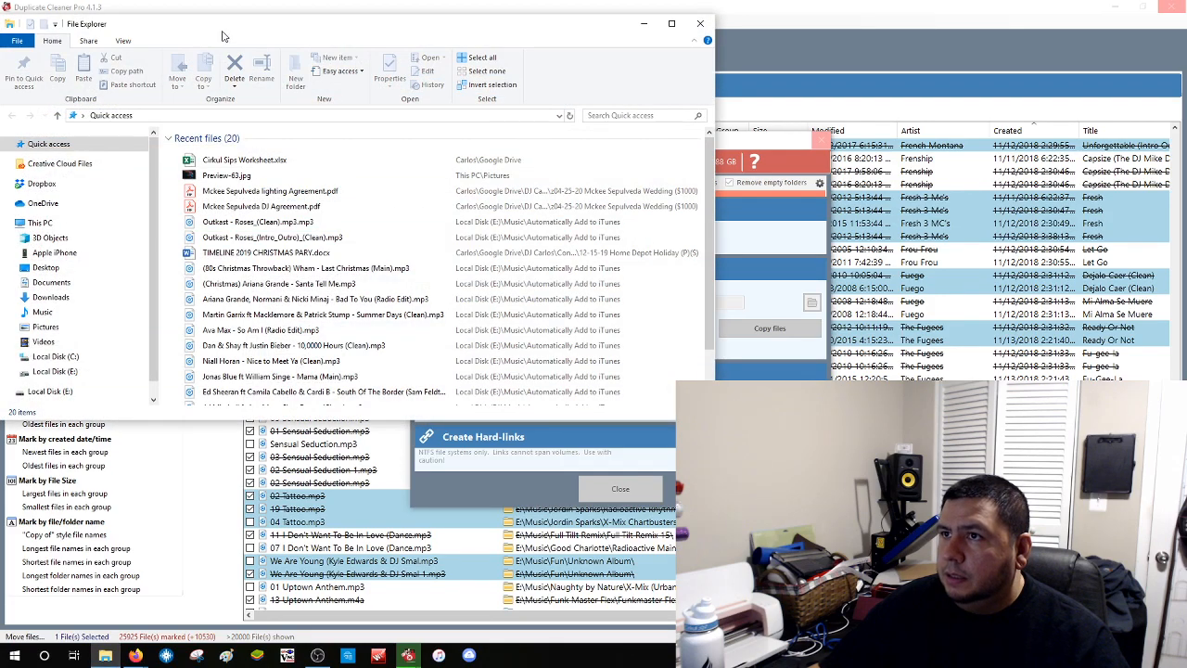
Shift Explorer aside to check the move, then maximize it showing E:\Duplicates
drag(222, 36, 0, 32)
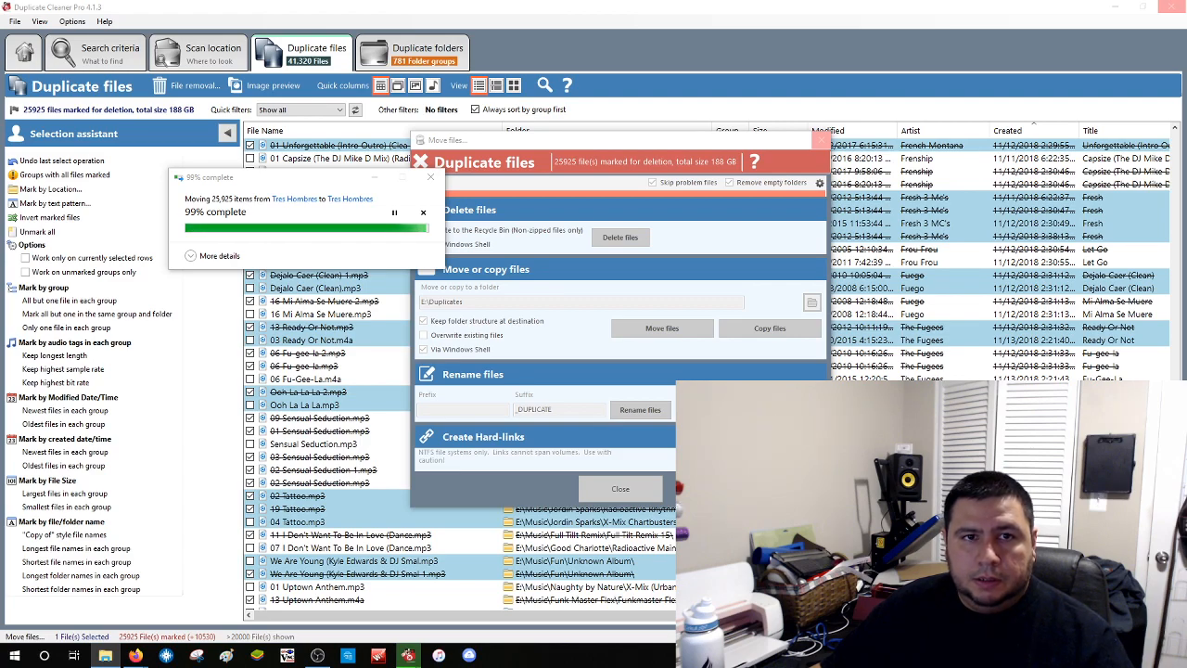
drag(0, 149, 398, 4)
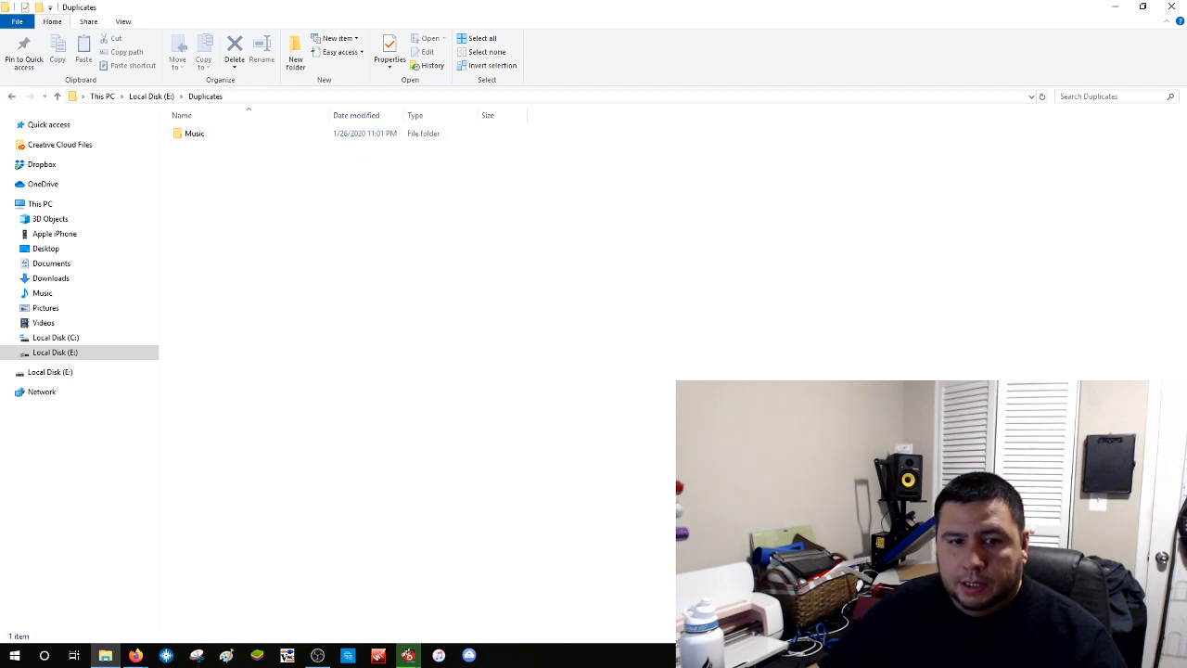
key(super+d)
key(super+d)
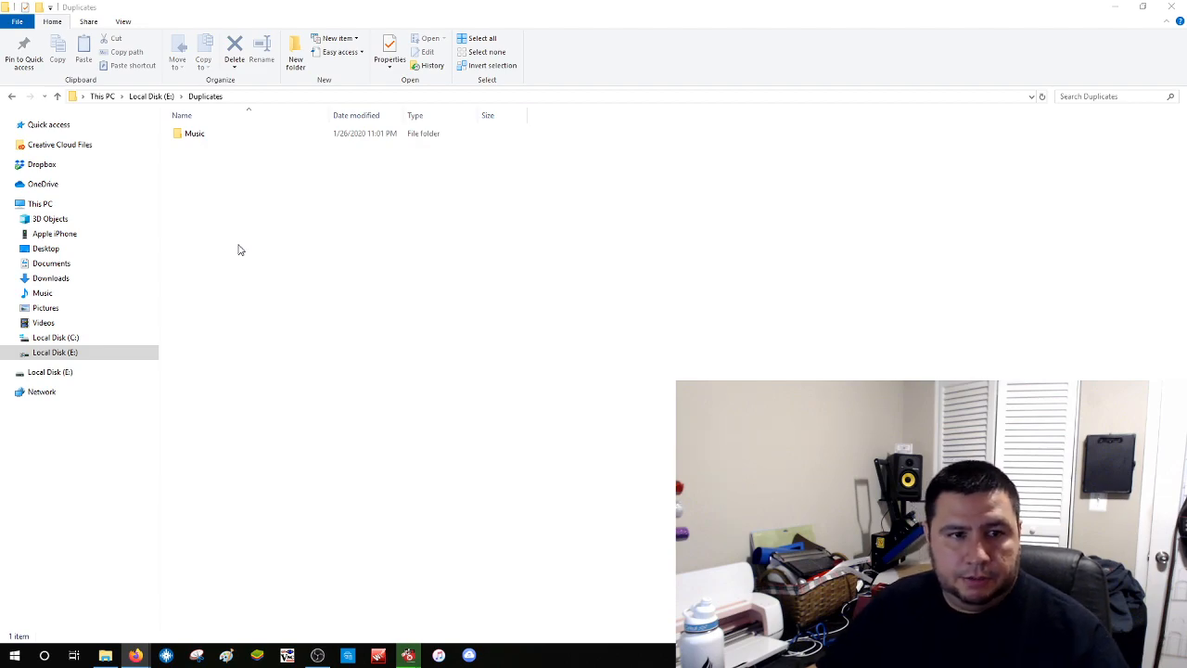
double_click(197, 133)
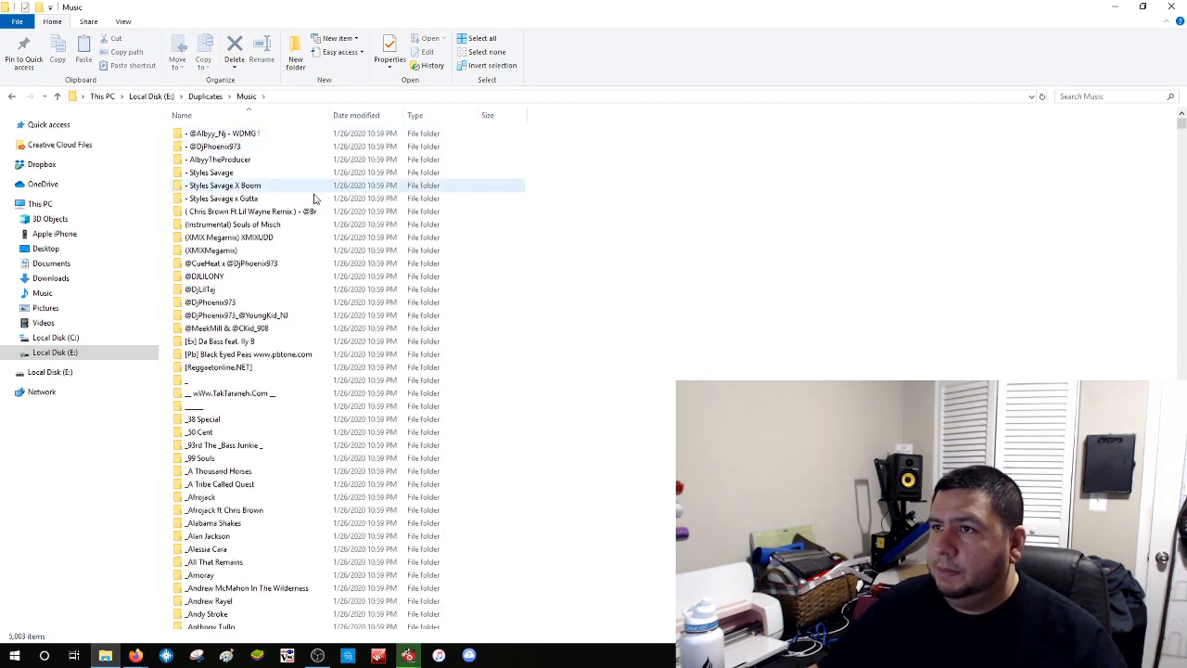
scroll(607, 354, down, 20)
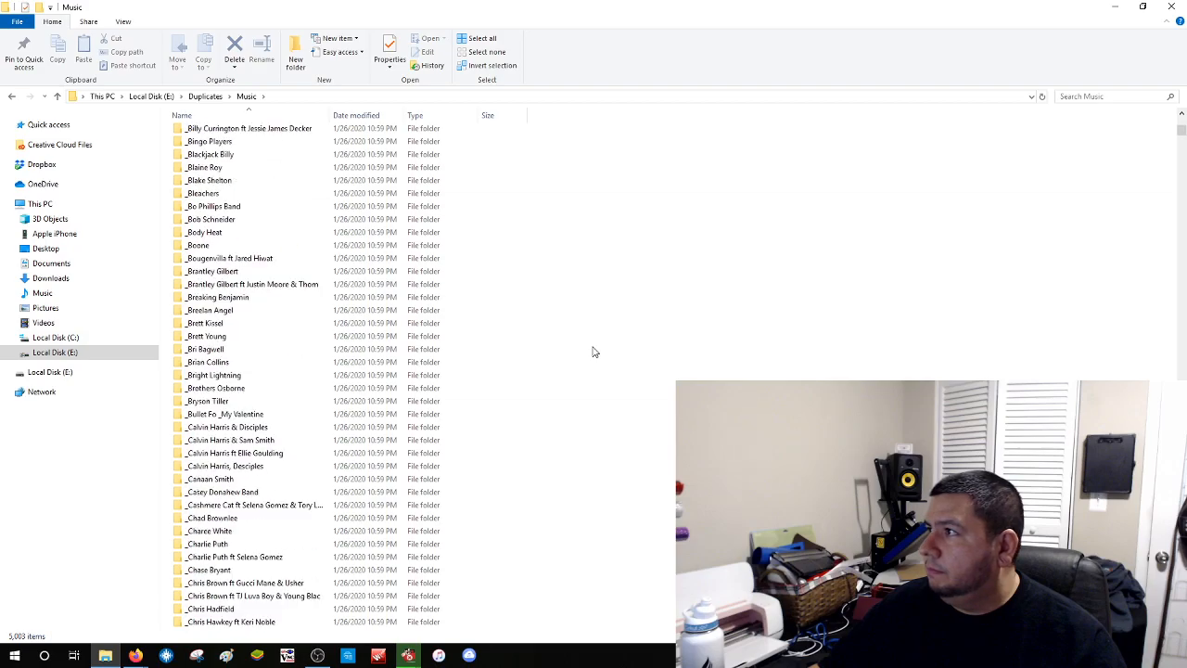
scroll(603, 349, down, 10)
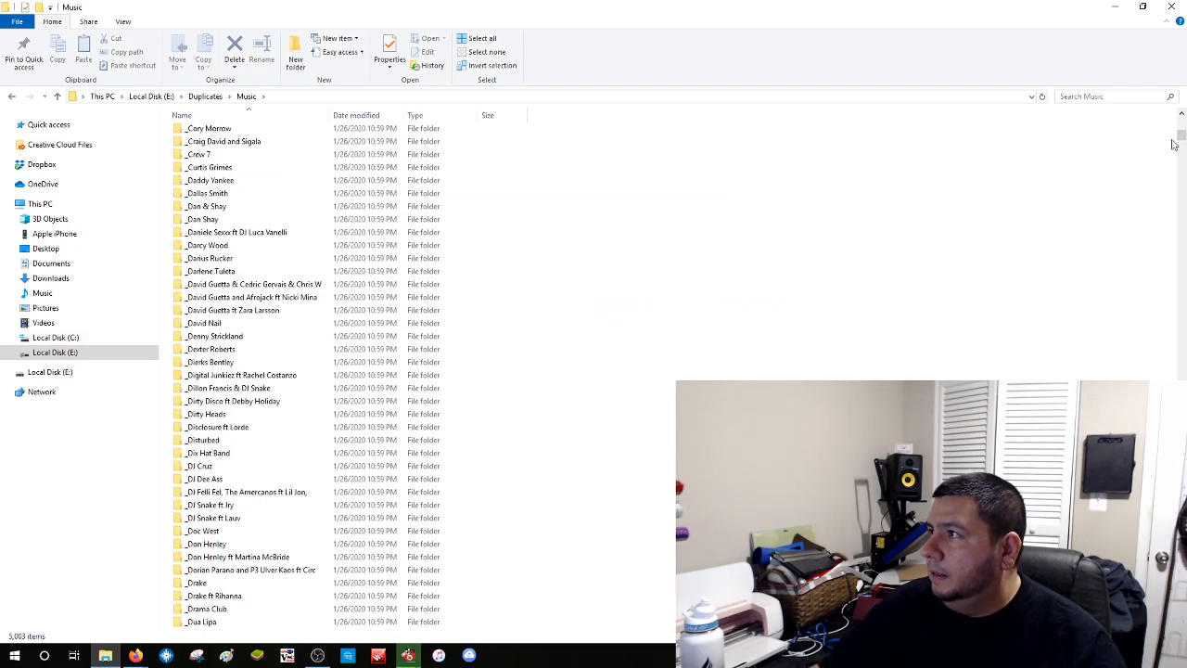
drag(1180, 138, 1173, 630)
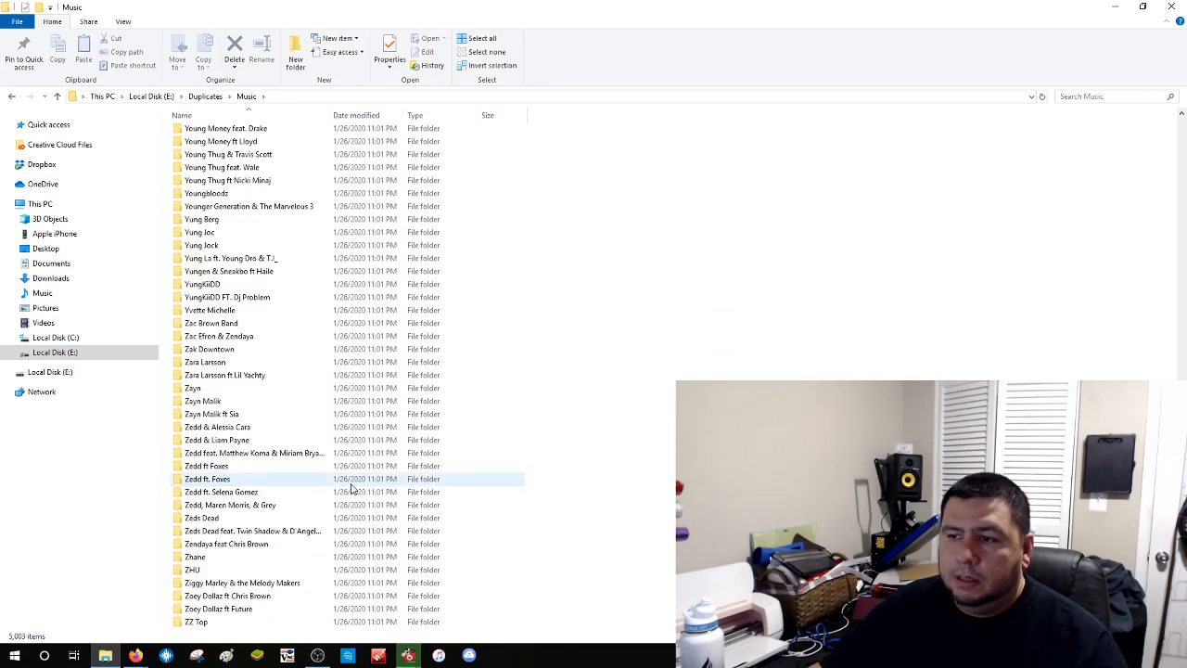
double_click(256, 391)
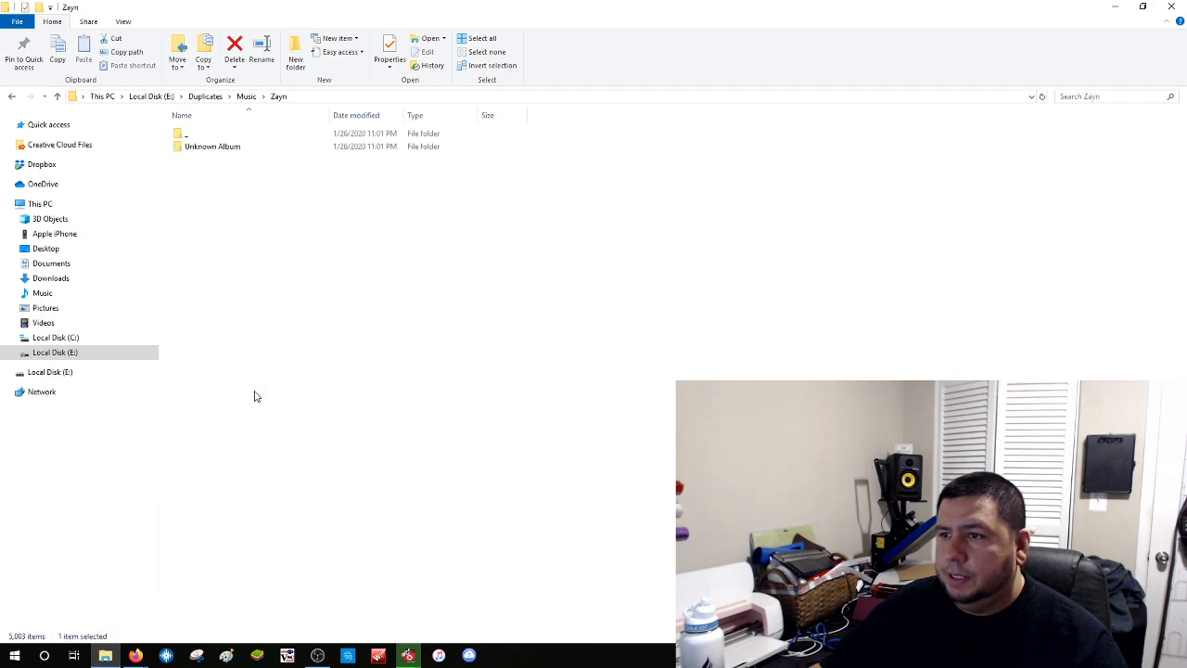
double_click(206, 137)
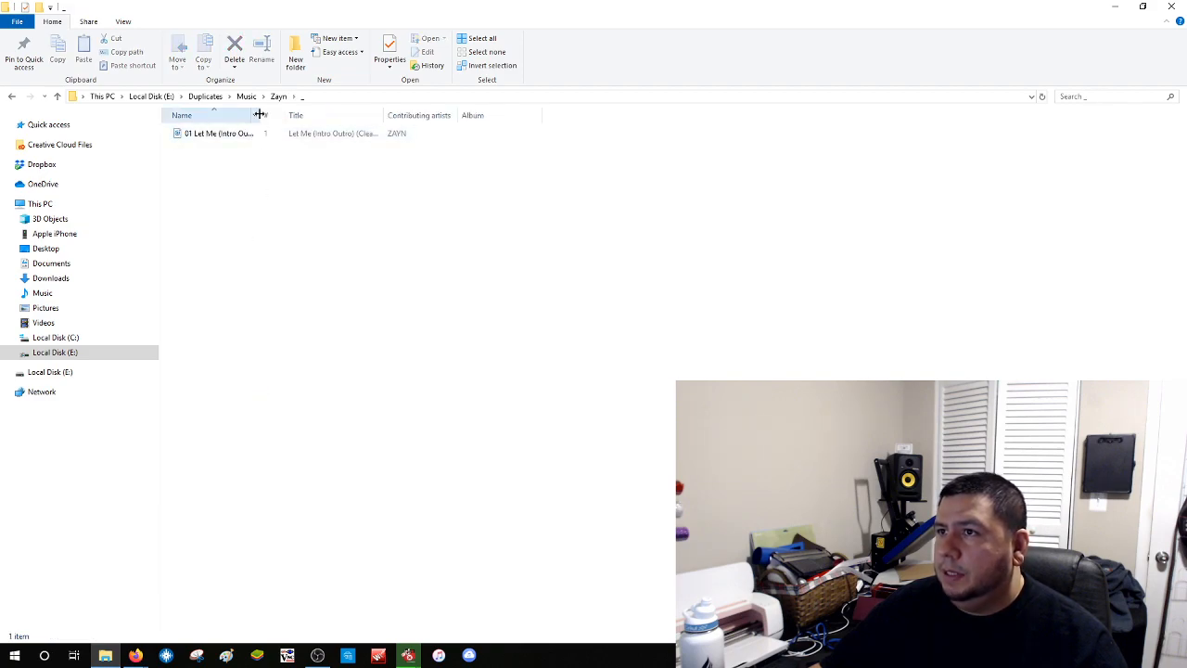
drag(342, 115, 417, 116)
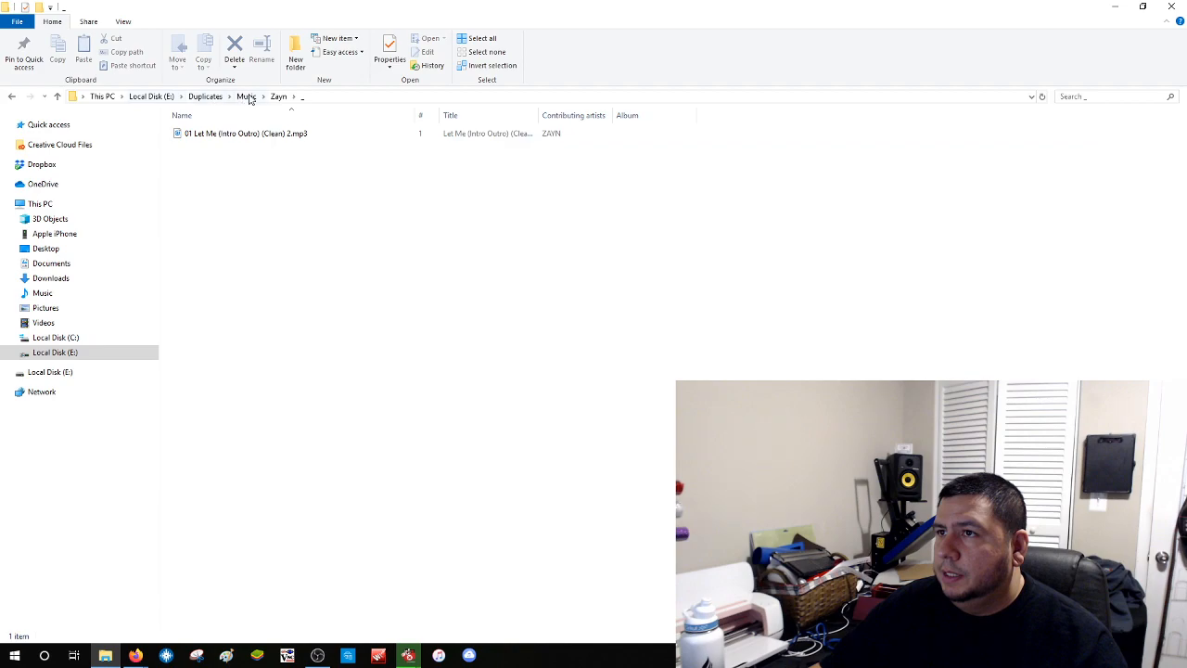
click(247, 97)
double_click(225, 212)
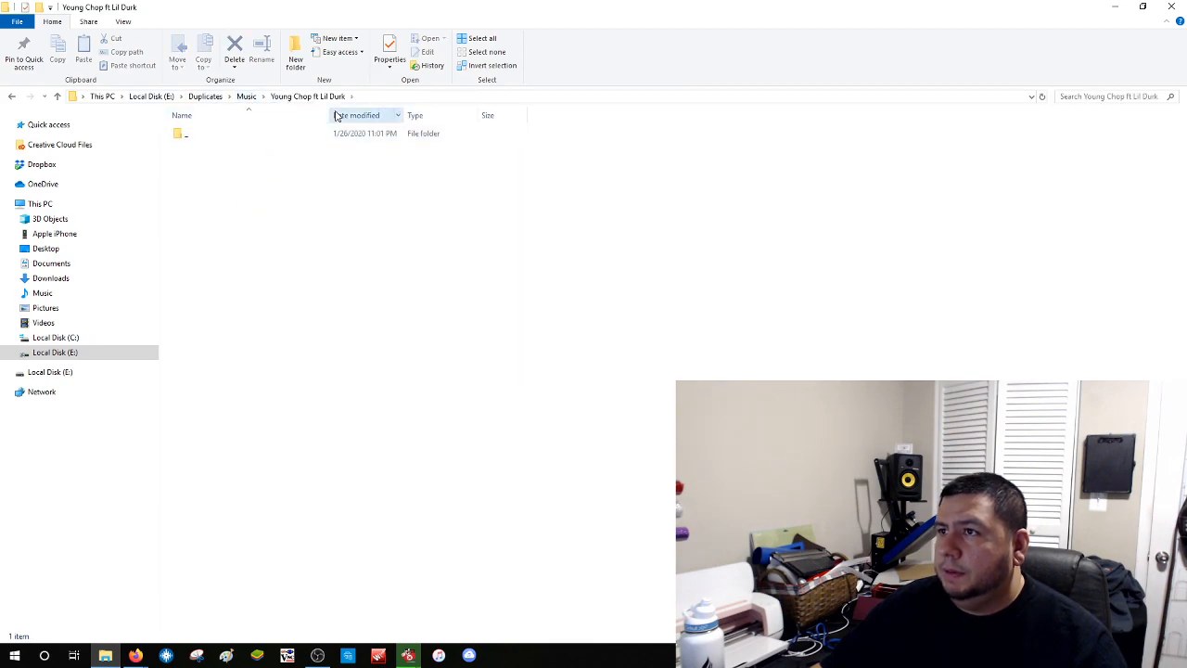
drag(328, 115, 453, 117)
double_click(208, 137)
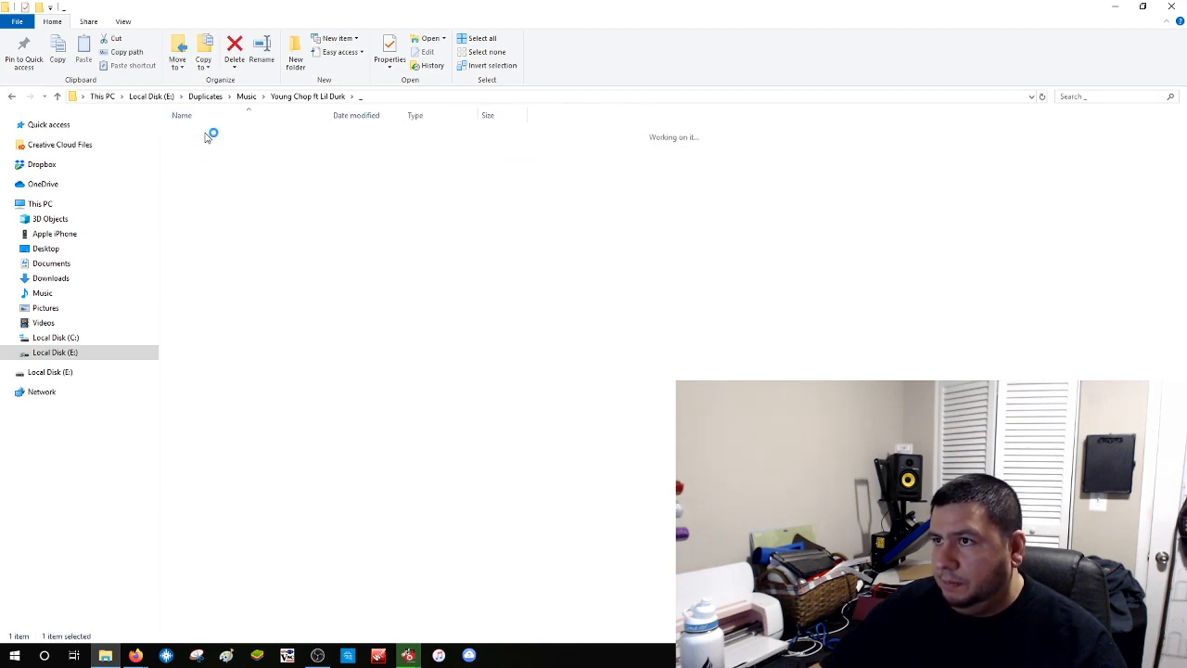
drag(264, 113, 427, 118)
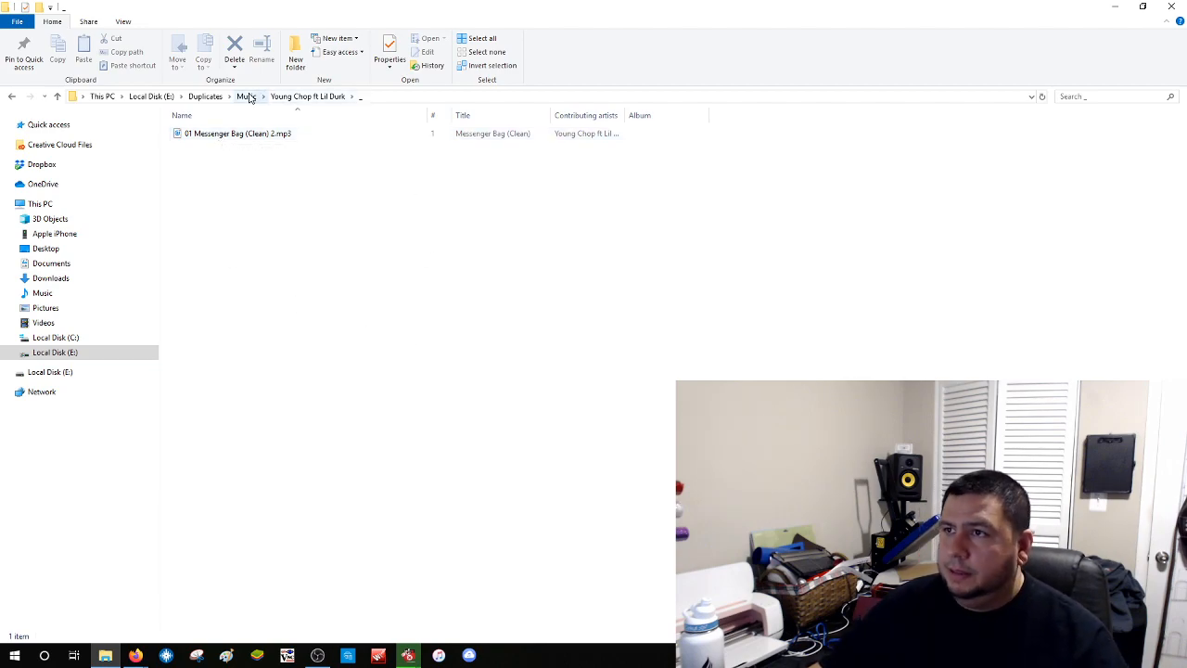
click(246, 96)
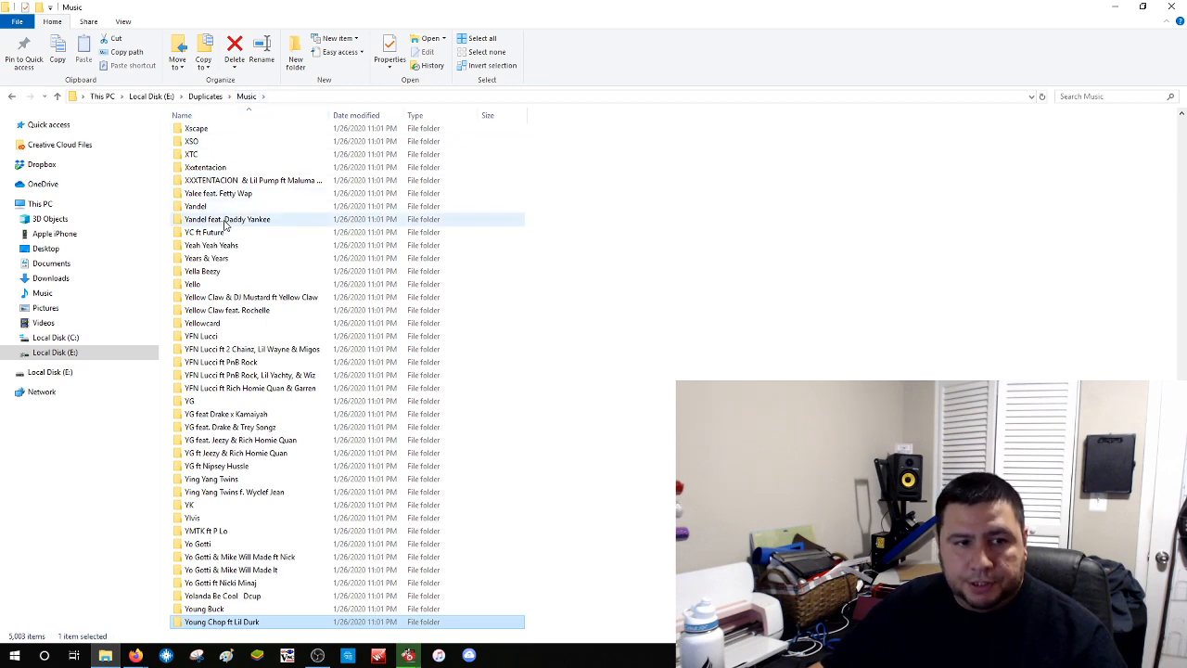
scroll(225, 228, up, 3)
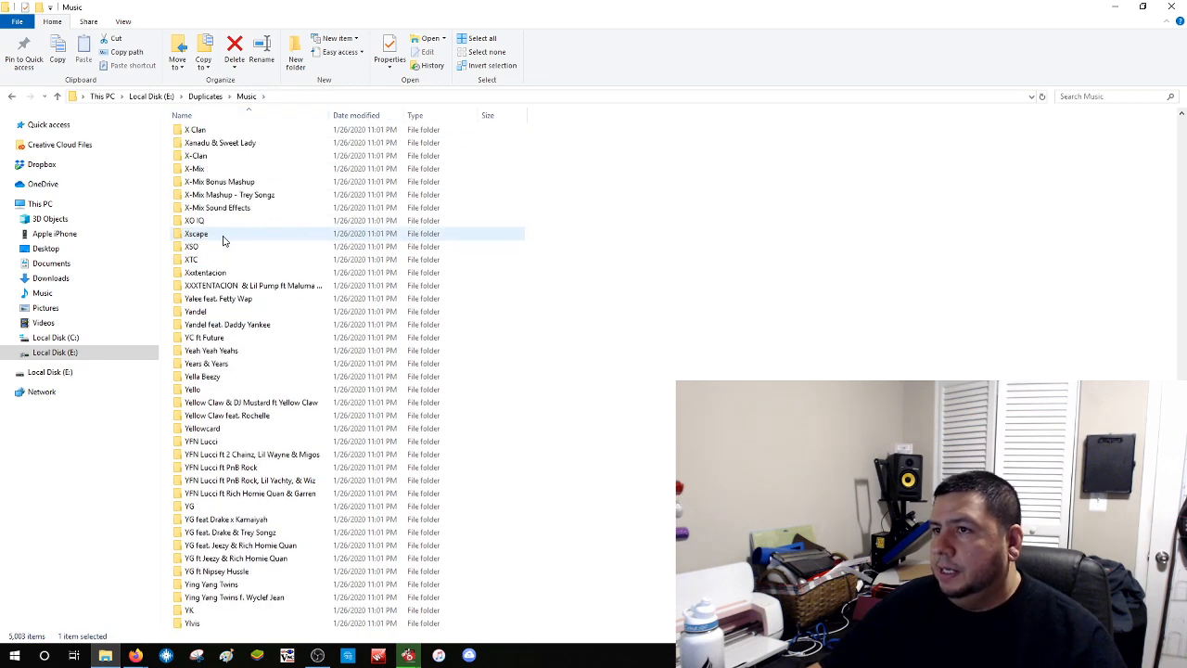
double_click(229, 287)
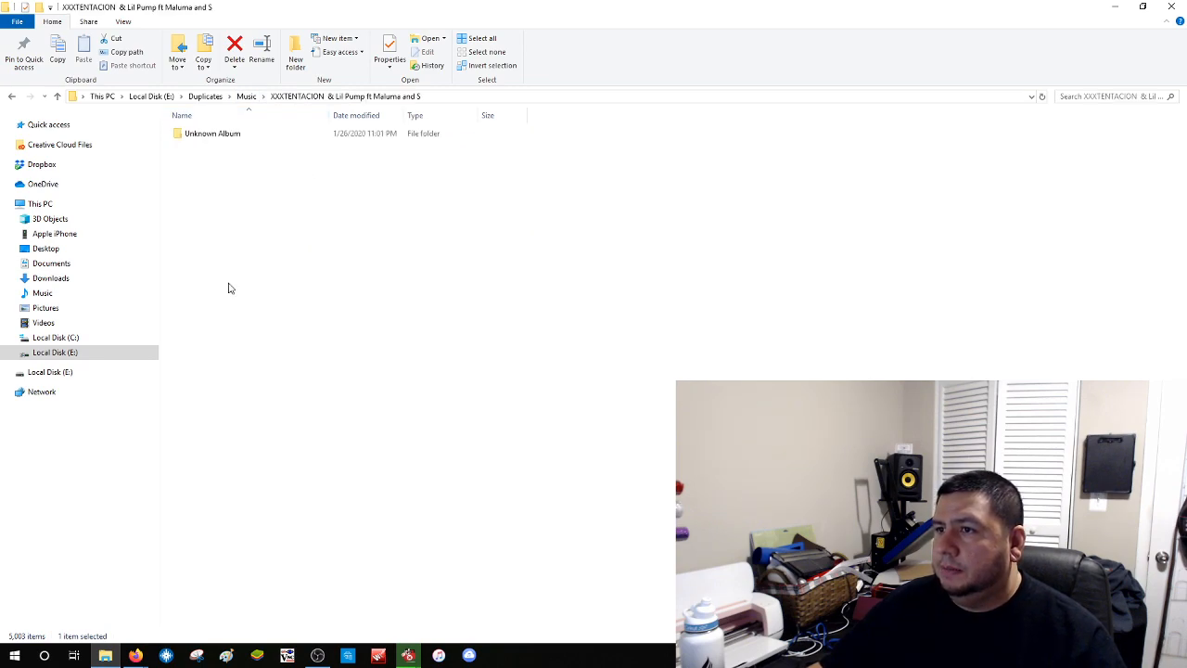
double_click(258, 139)
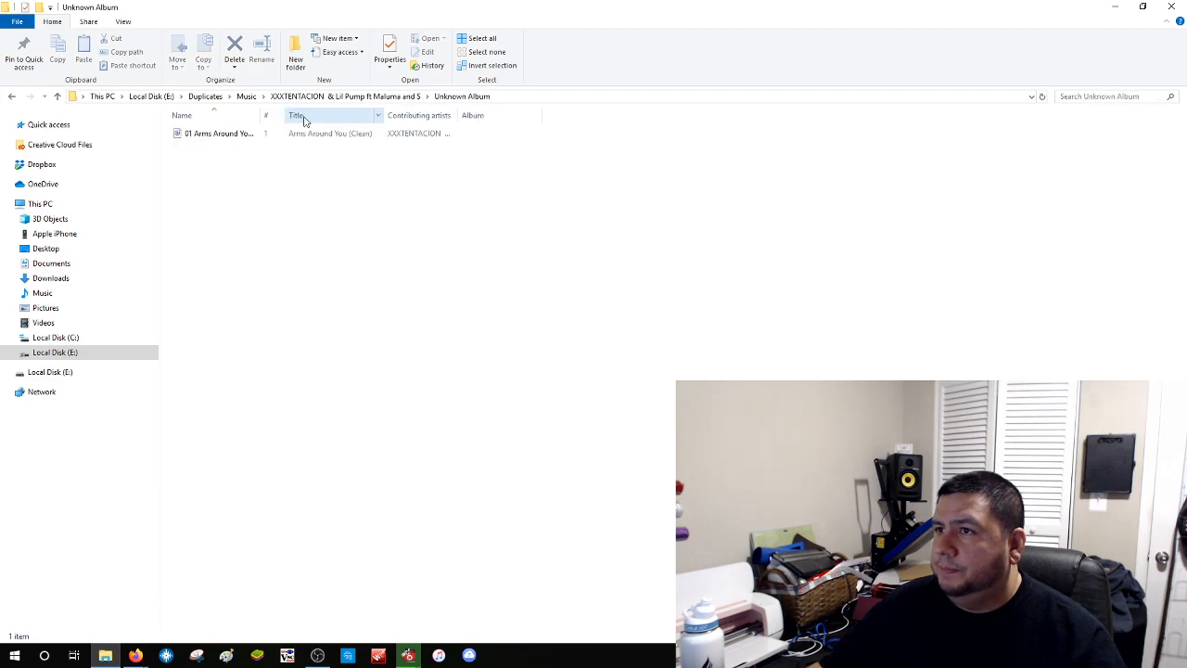
drag(287, 111, 402, 114)
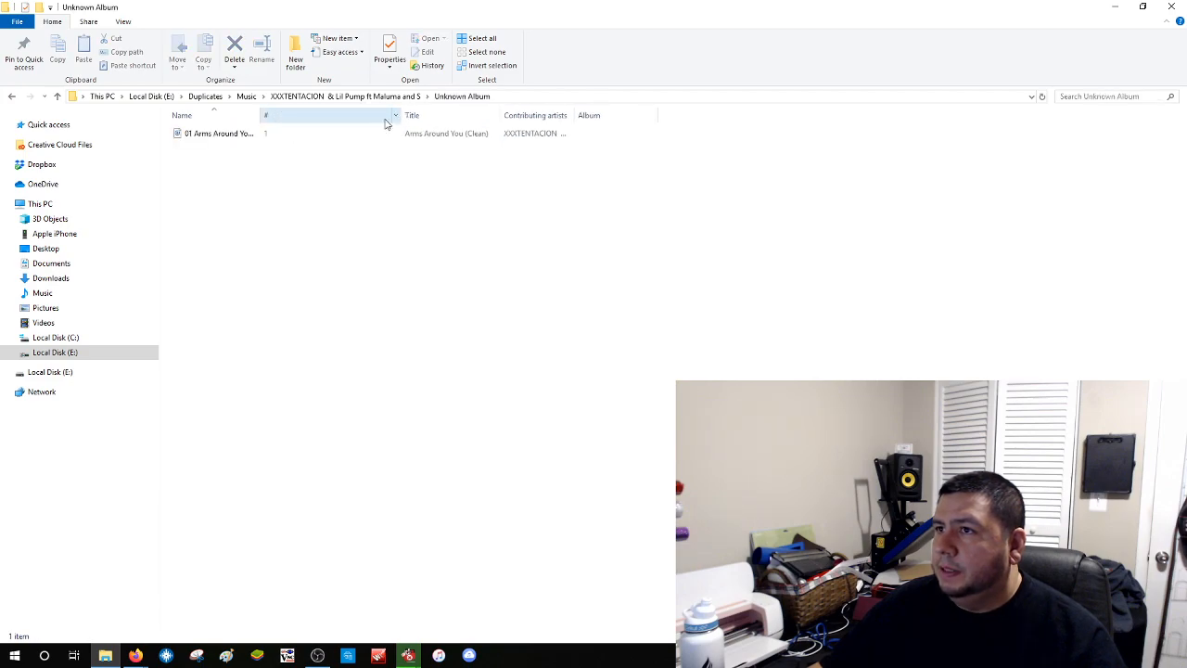
click(257, 116)
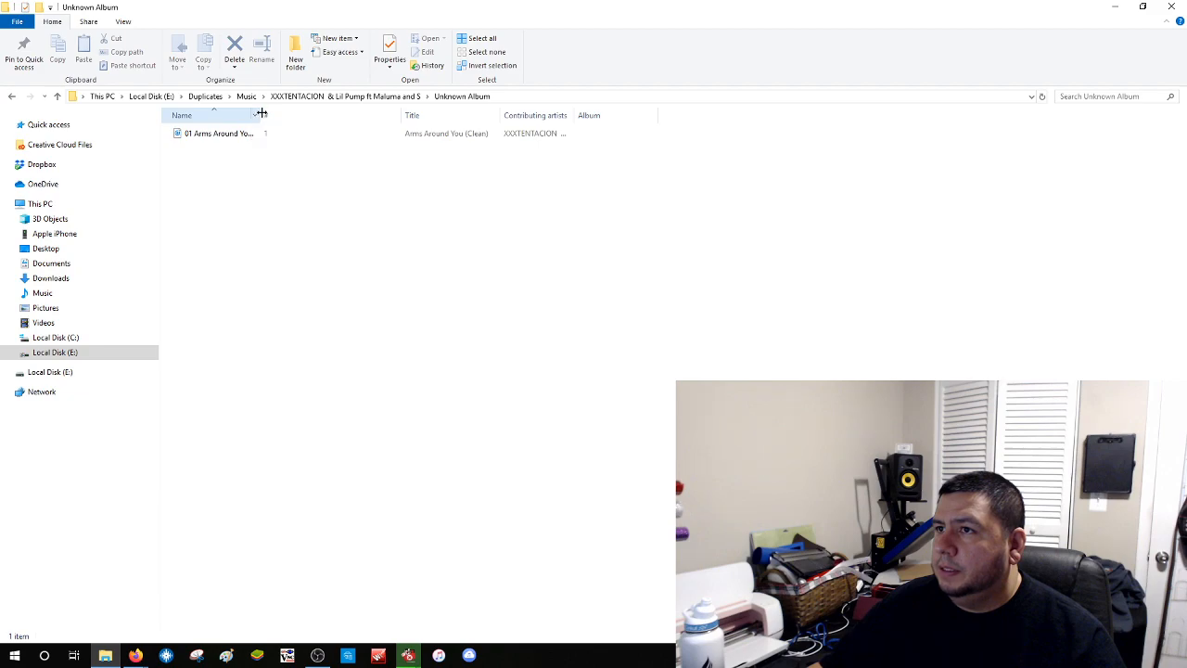
drag(262, 112, 375, 114)
click(295, 142)
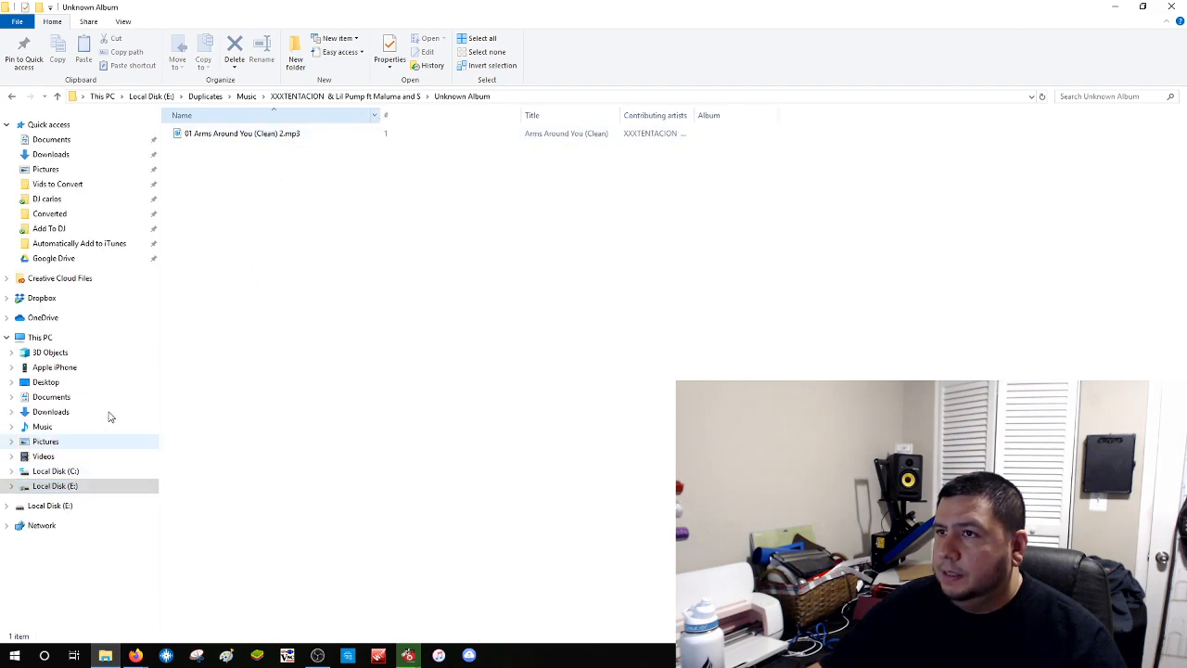
click(219, 98)
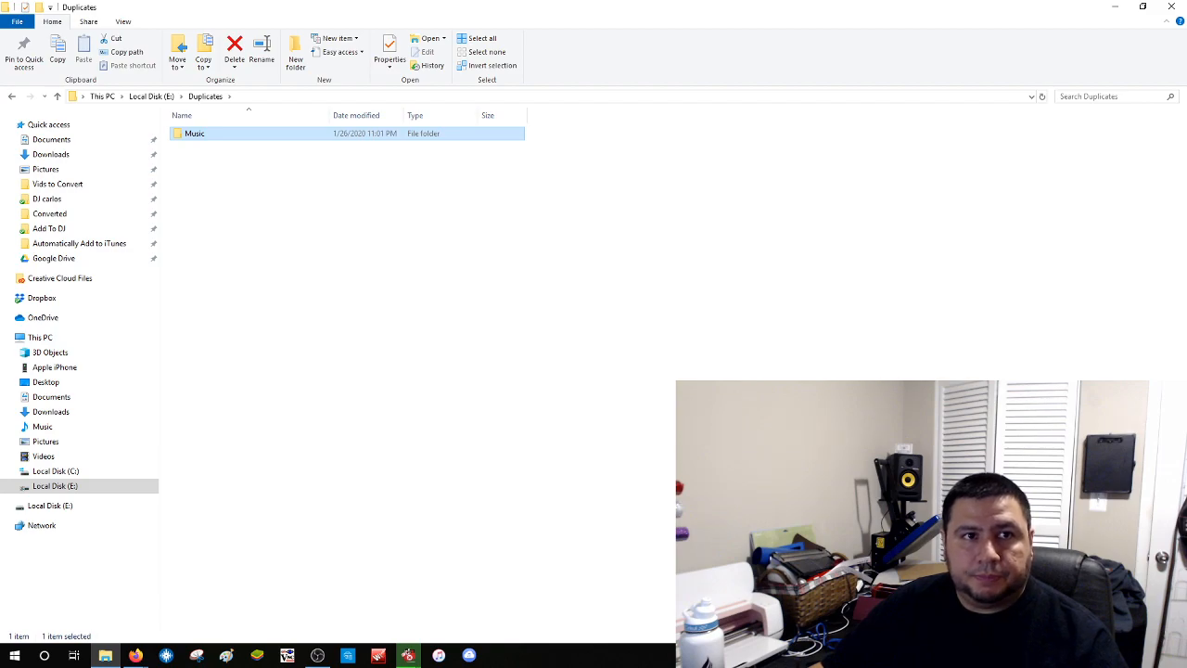
key(alt+Tab)
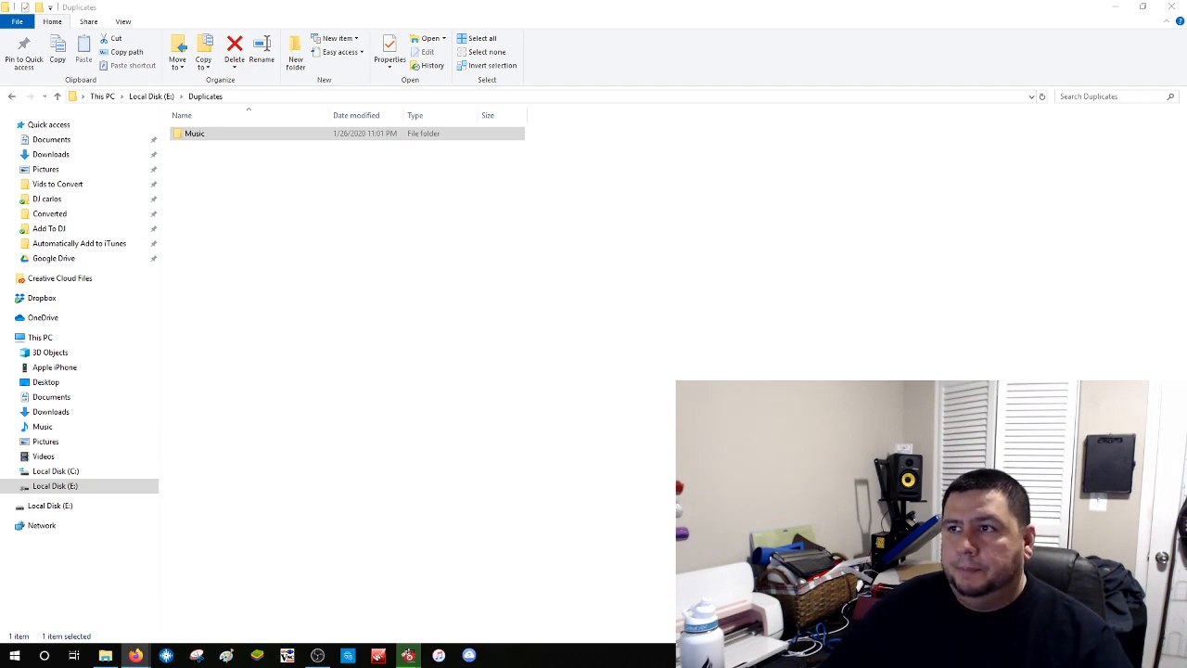
Inspect the moved _Savage Playground tracks in Duplicates\Music, widening the Name column
double_click(222, 139)
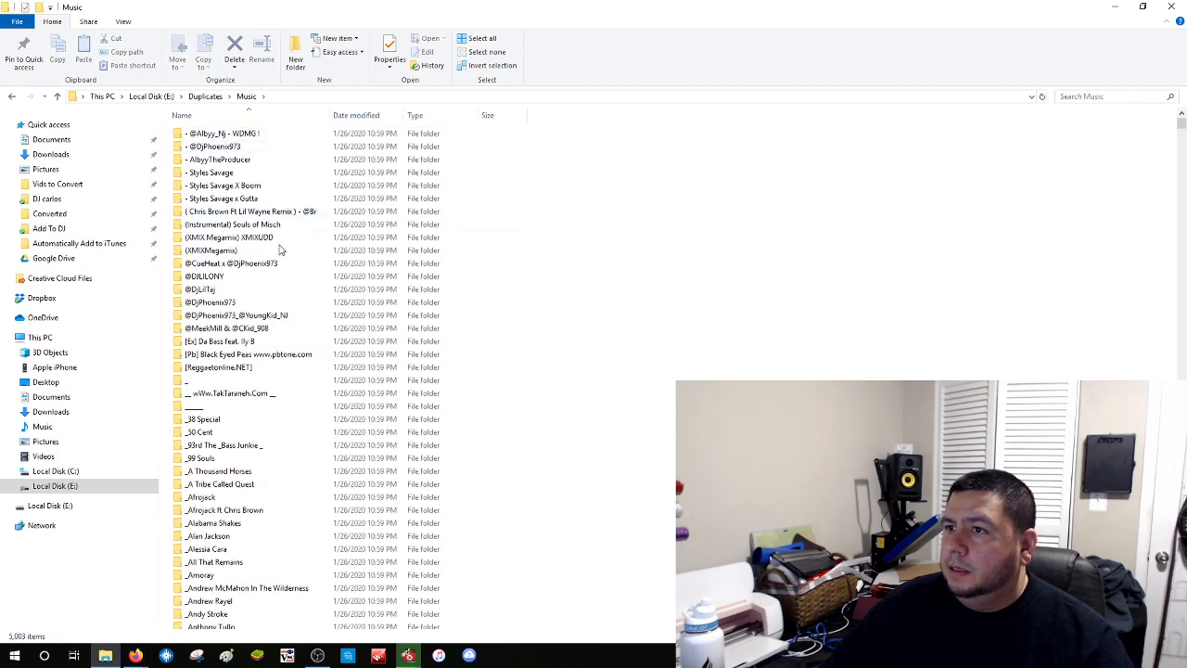
scroll(281, 257, down, 10)
scroll(281, 257, down, 7)
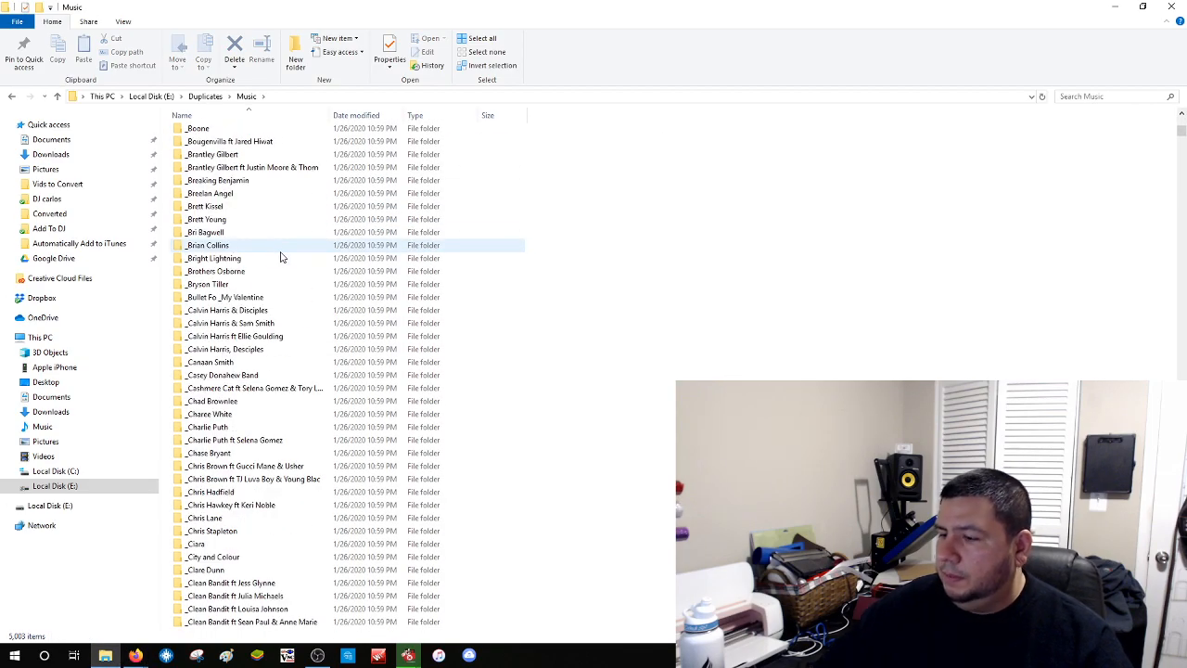
key(Page_Down)
key(Page_Down)
key(Page_Down)
key(Page_Down)
key(Page_Down)
key(Page_Down)
key(Page_Down)
key(Page_Down)
key(Page_Down)
key(Page_Down)
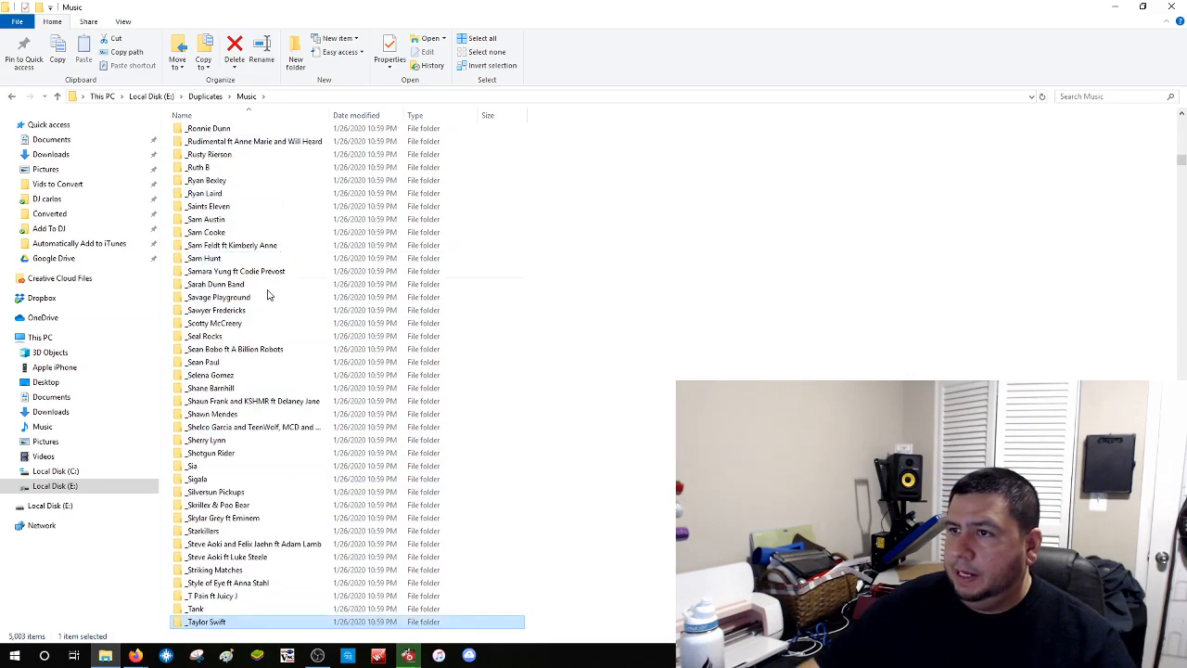
double_click(268, 294)
double_click(192, 135)
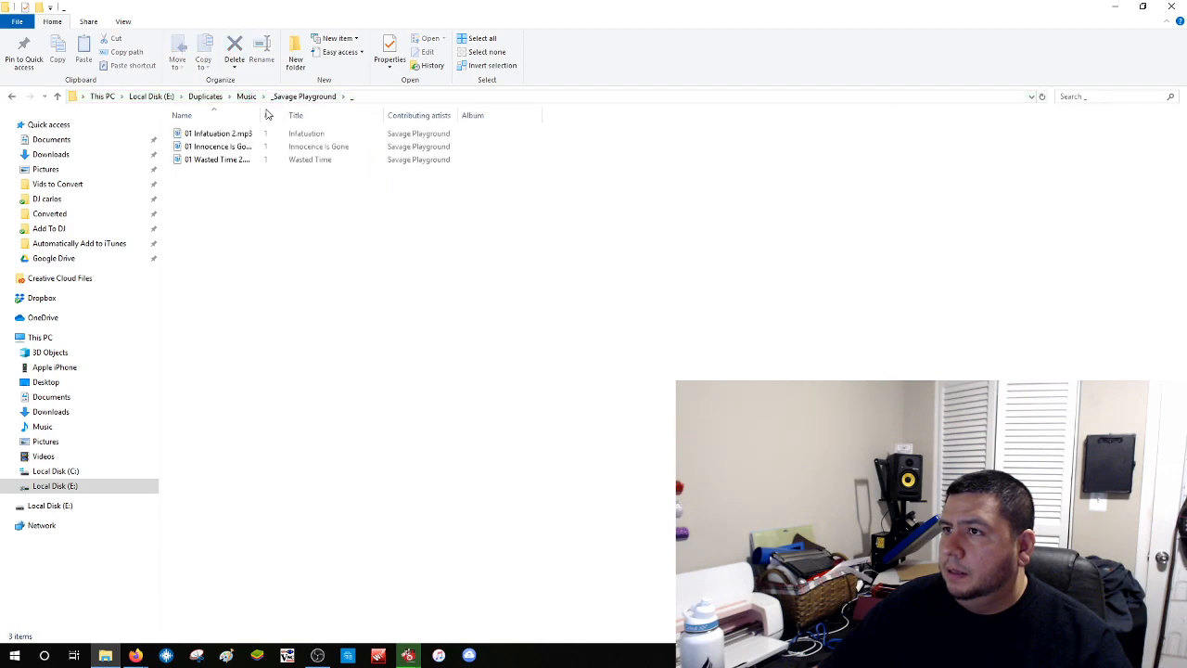
drag(263, 112, 443, 113)
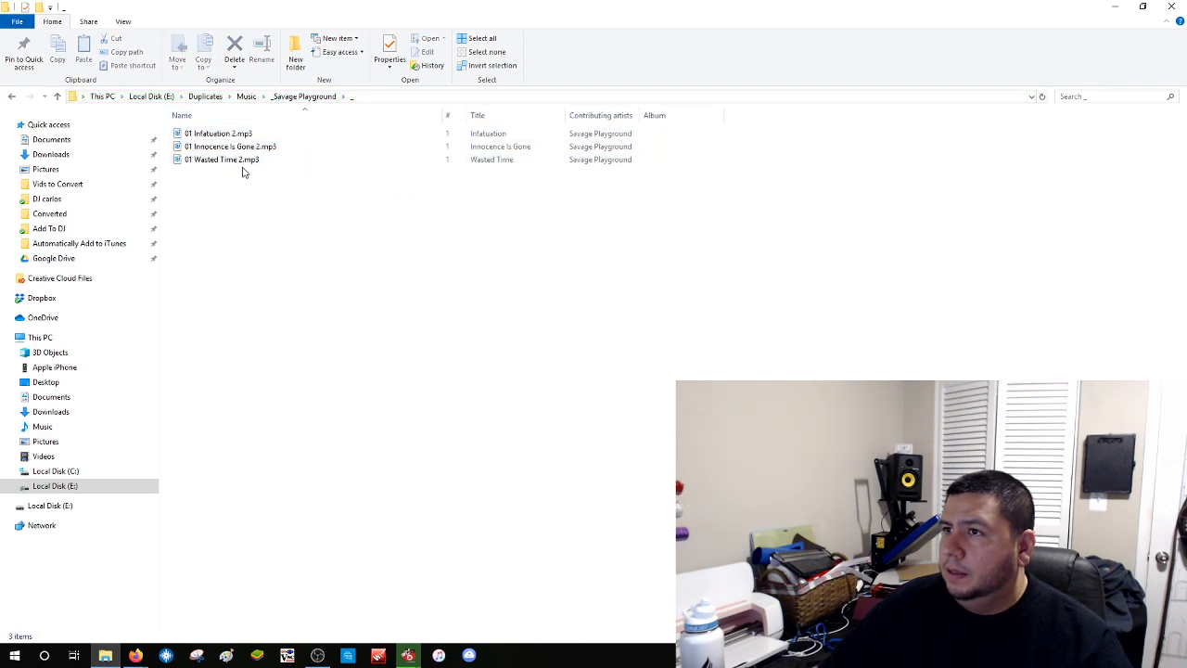
Go to the Rolling Stones duplicates and view the Hot Rocks, 1964-1971 (Disc 1) tracks
click(245, 96)
text(r)
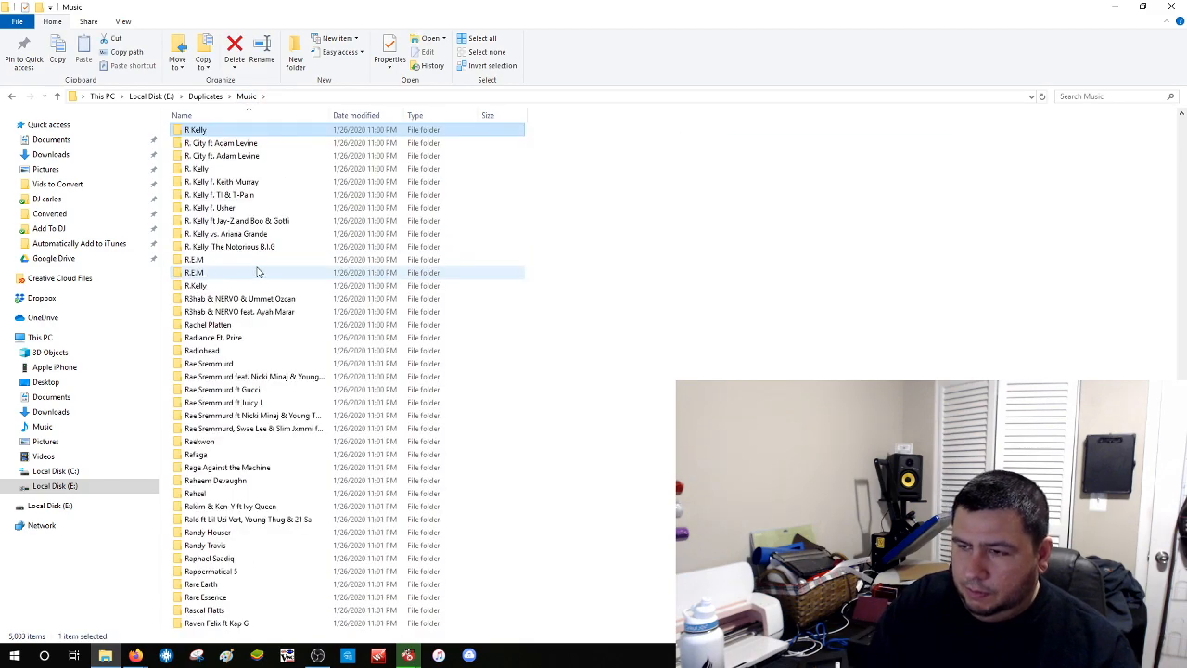
text(rolling)
double_click(284, 493)
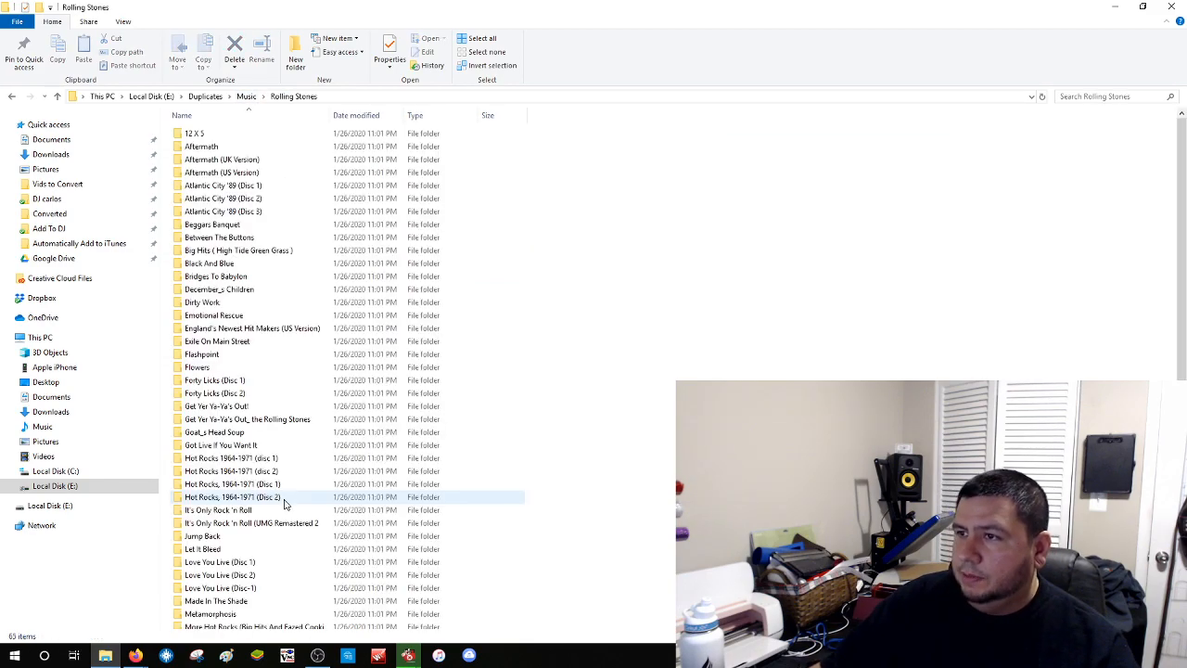
scroll(294, 297, down, 9)
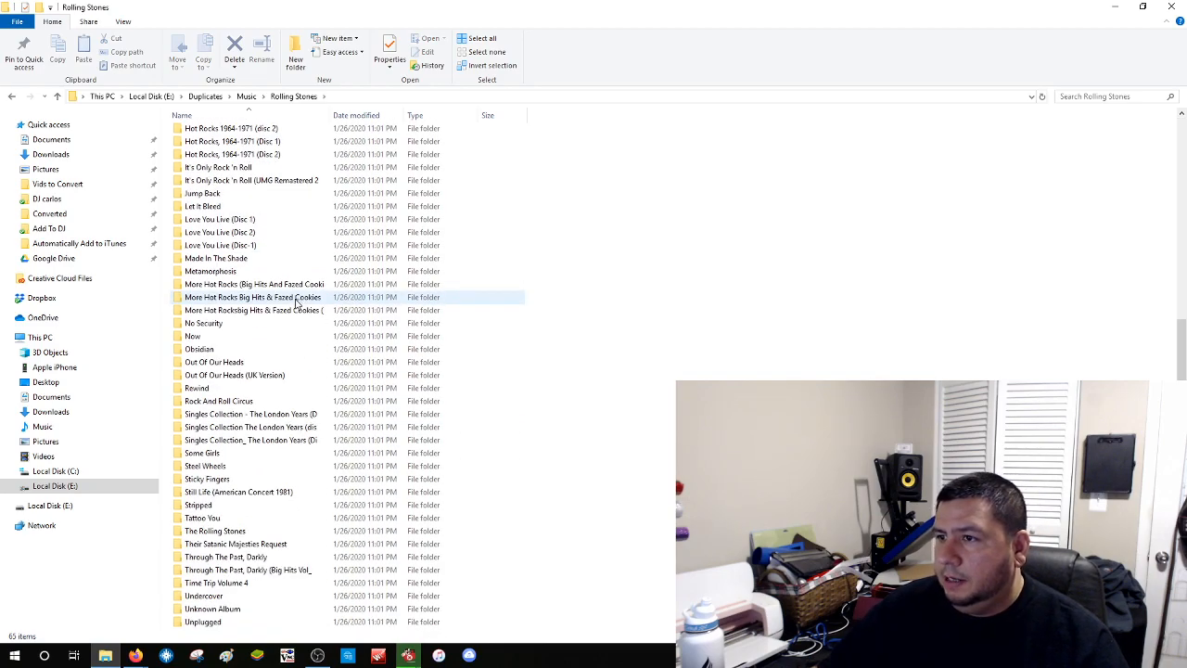
drag(330, 115, 536, 118)
scroll(339, 362, up, 5)
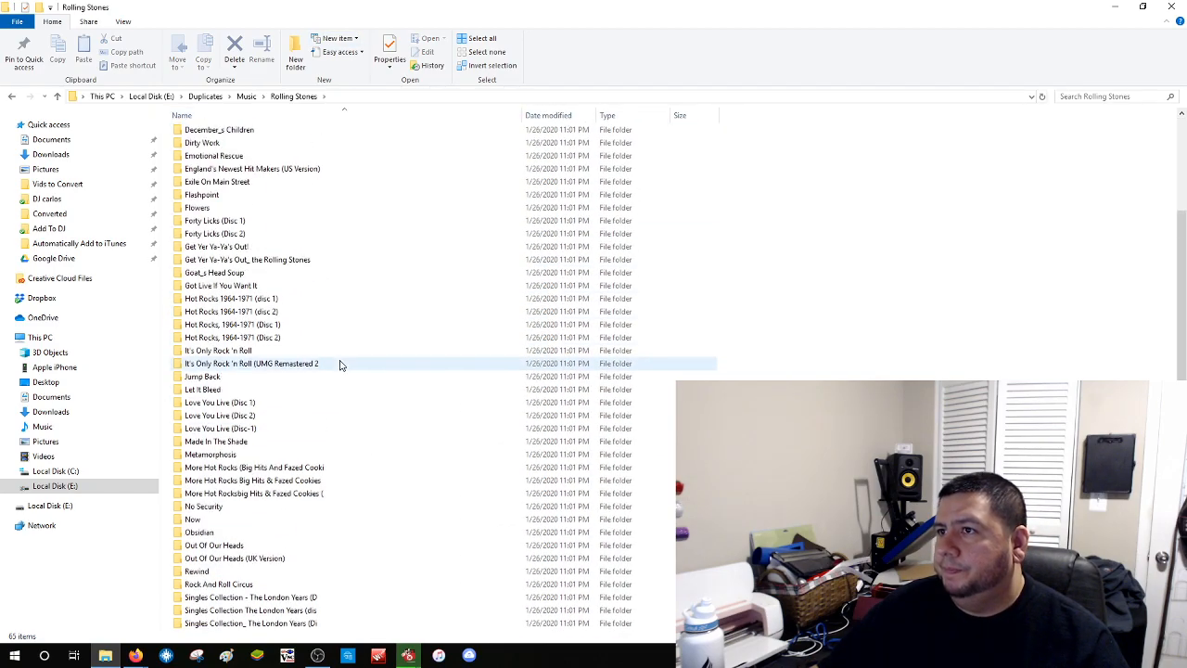
double_click(254, 326)
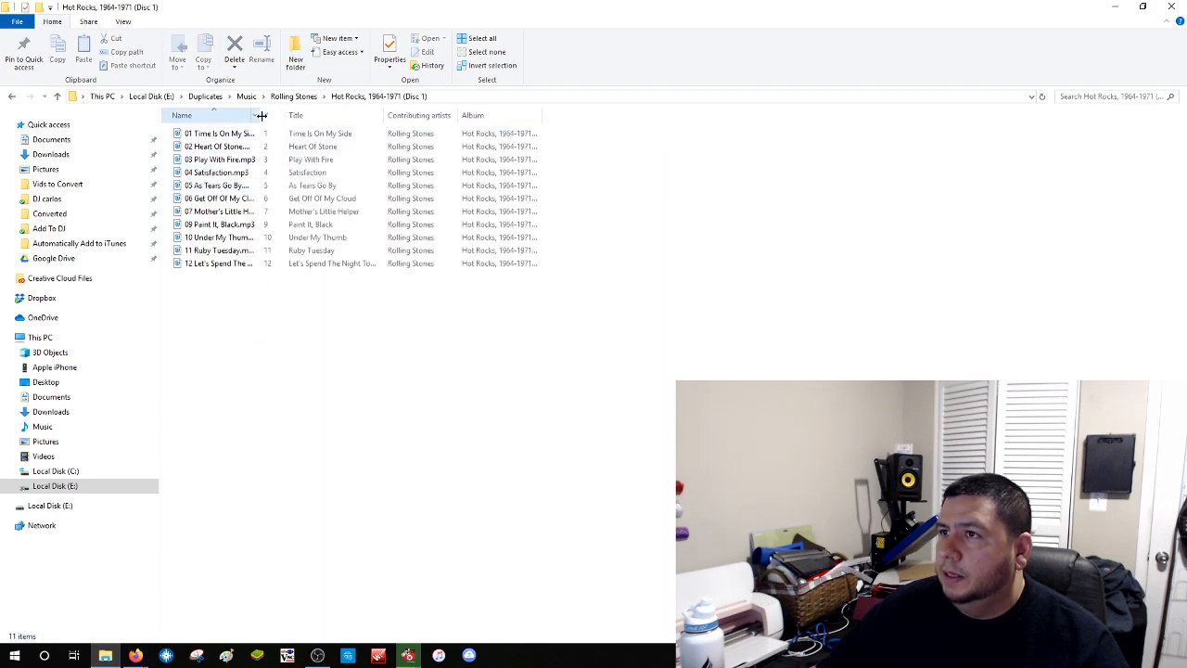
drag(260, 115, 449, 116)
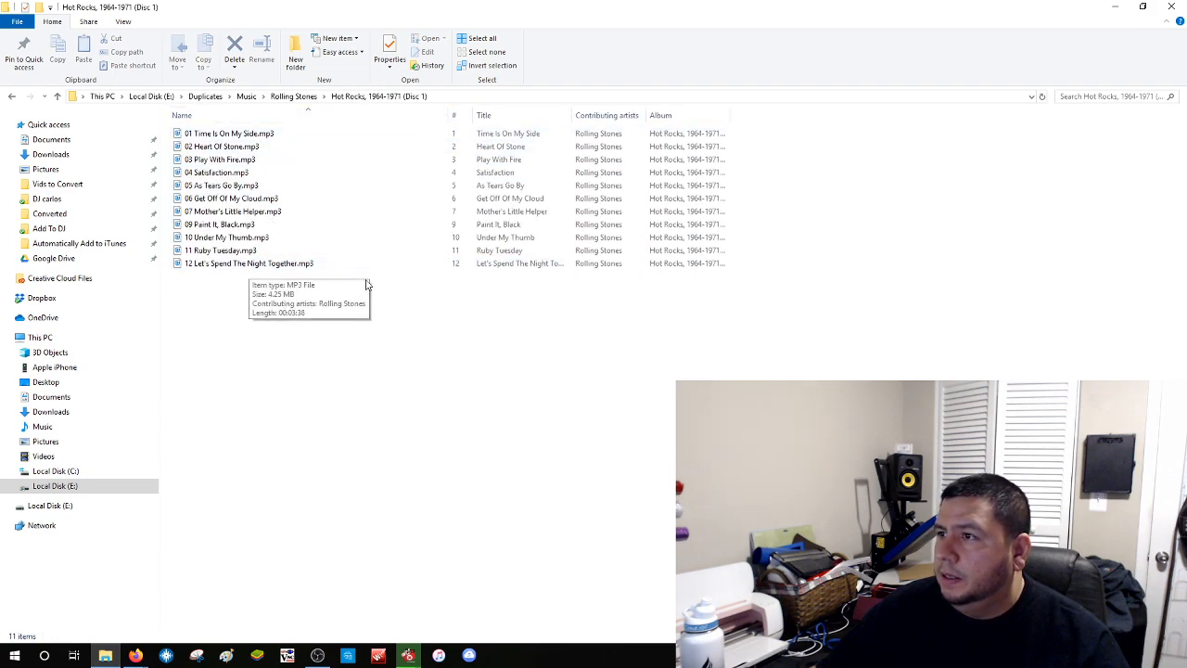
Check the Aftermath (US Version) tracks, return to the Music folder, and close Explorer
click(293, 96)
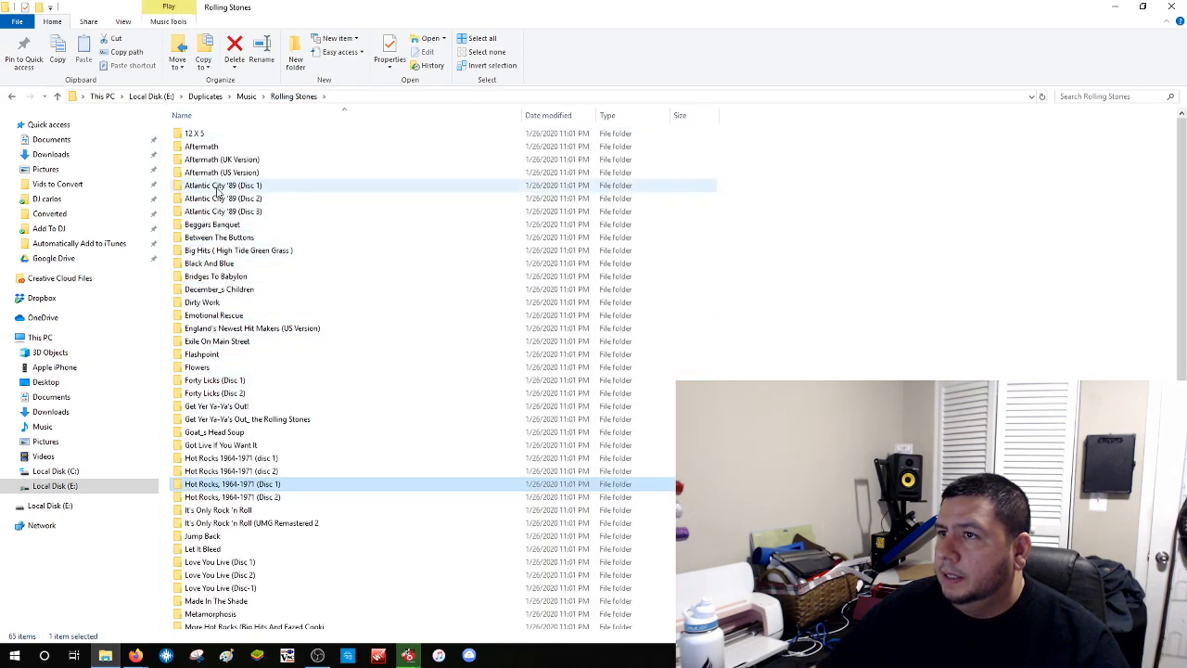
double_click(221, 172)
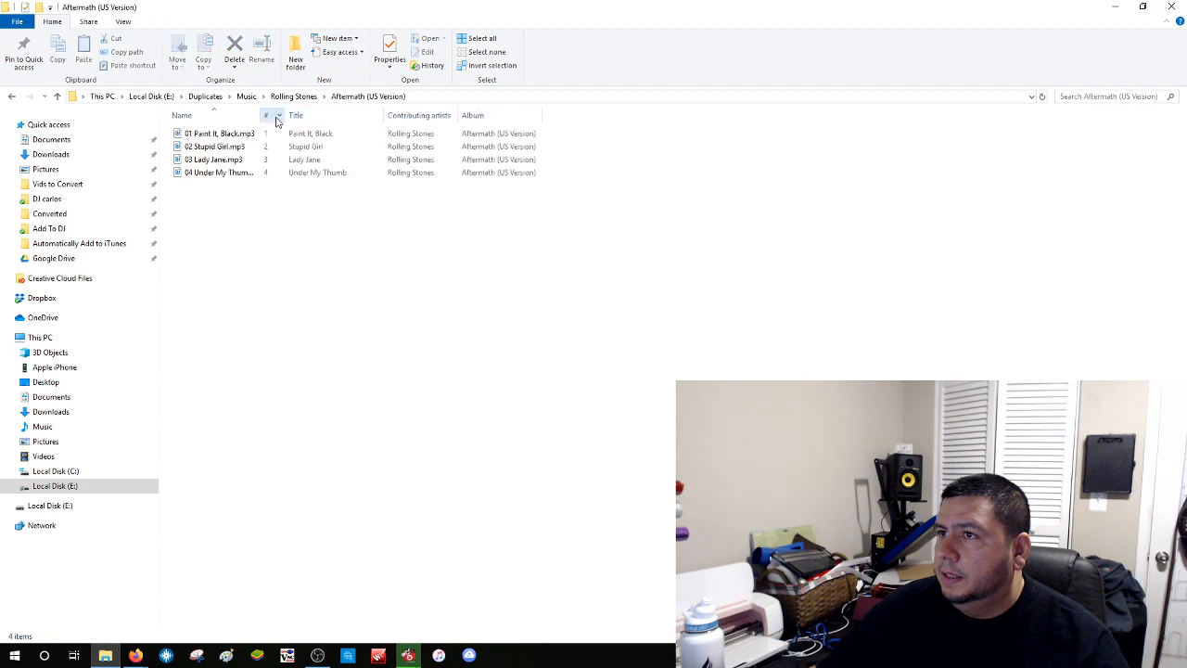
drag(261, 116, 358, 116)
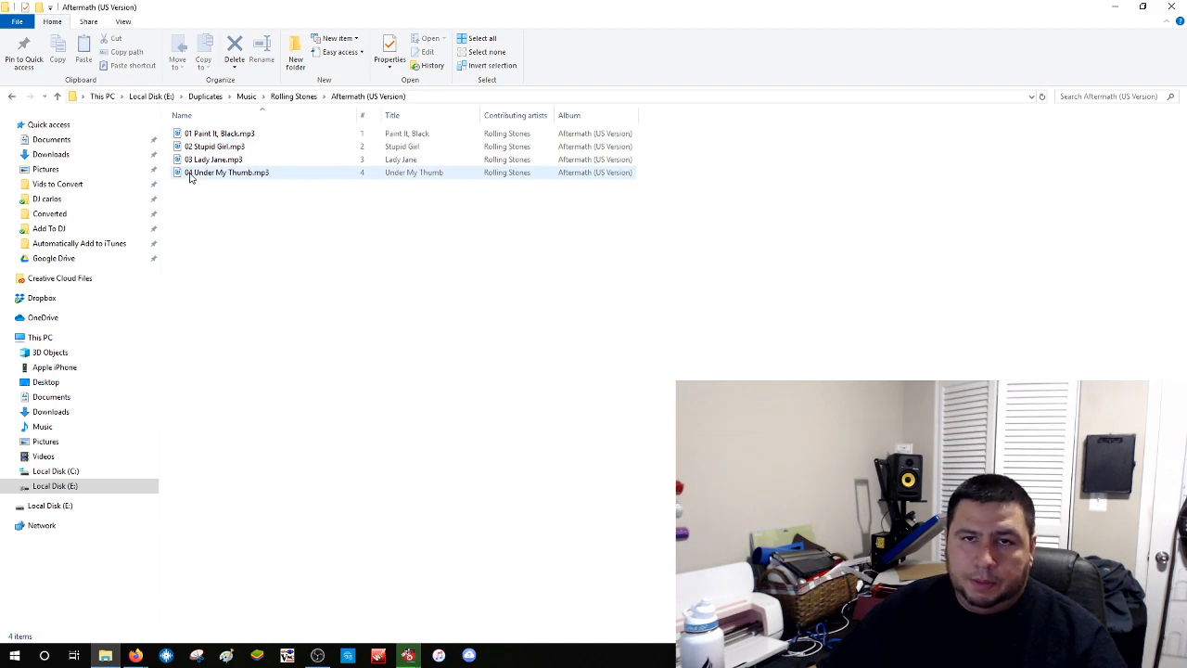
click(297, 96)
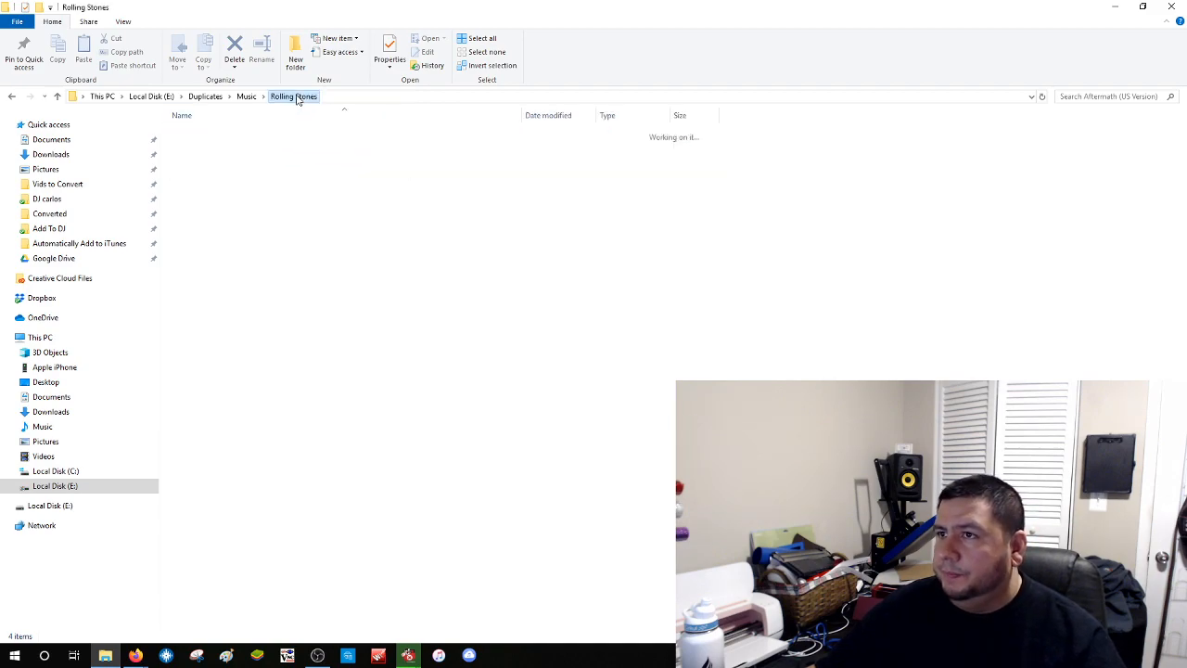
scroll(249, 213, down, 4)
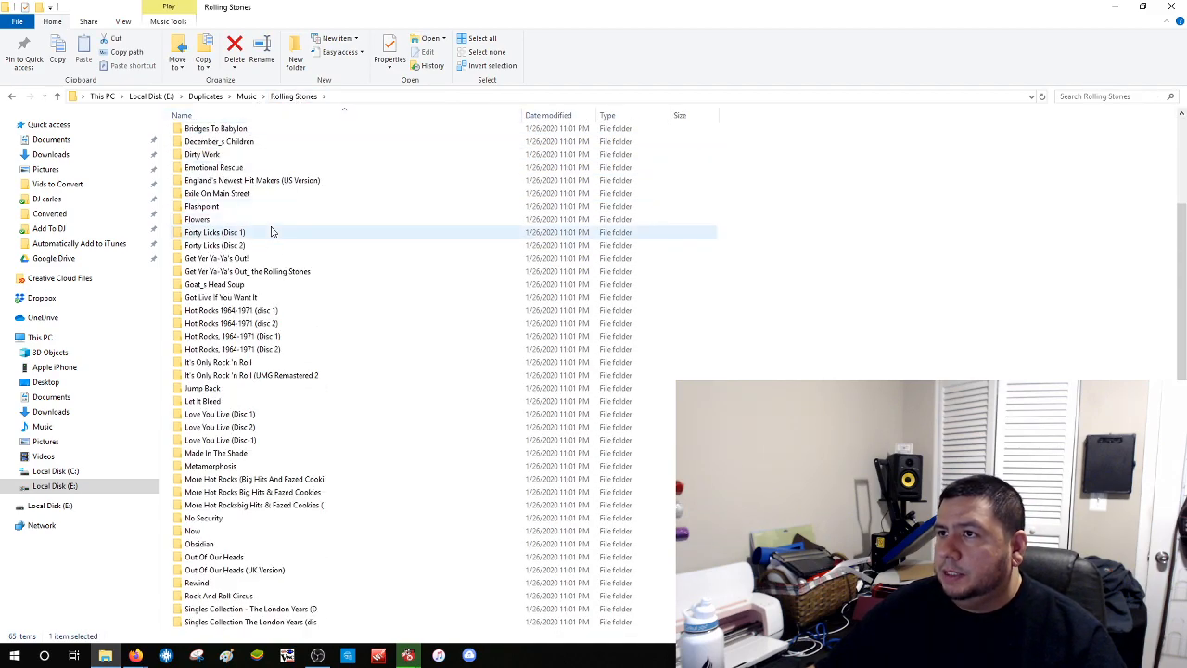
scroll(271, 232, down, 5)
scroll(272, 232, up, 9)
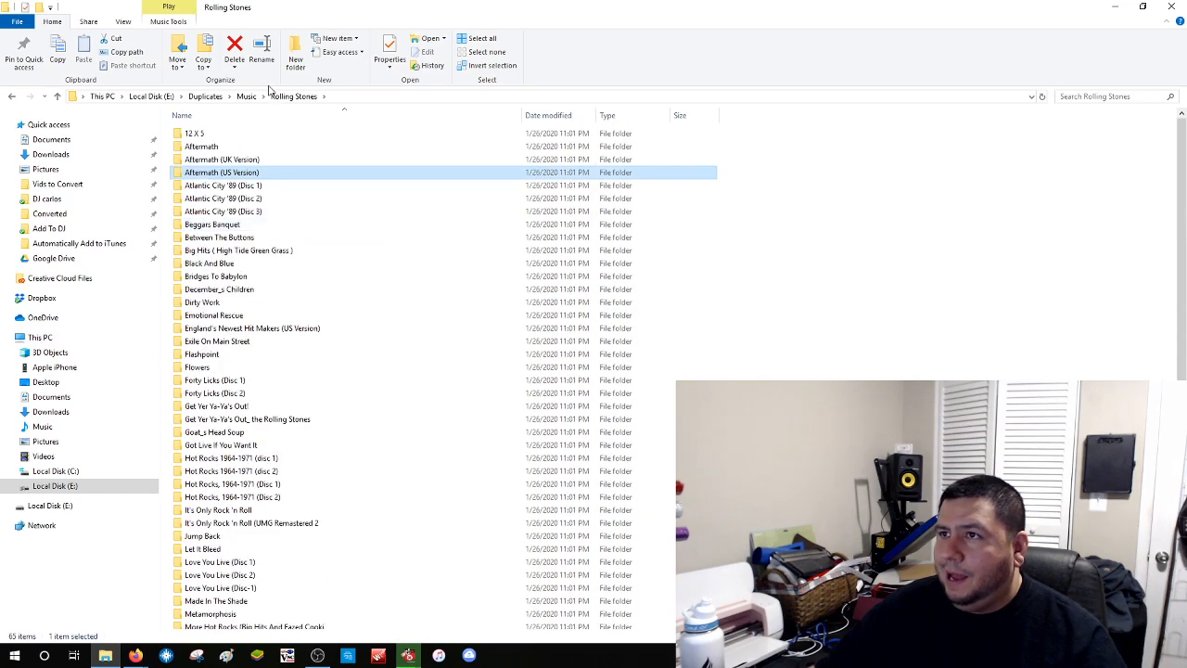
click(246, 97)
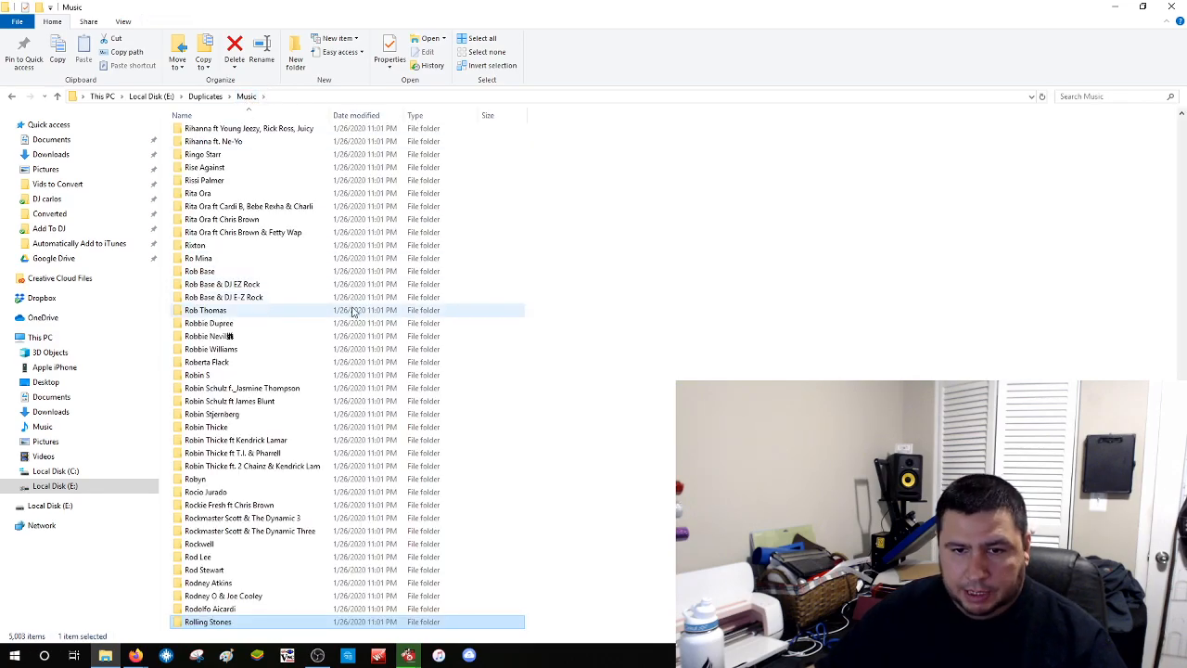
scroll(353, 312, up, 1)
scroll(353, 312, up, 10)
scroll(316, 306, up, 4)
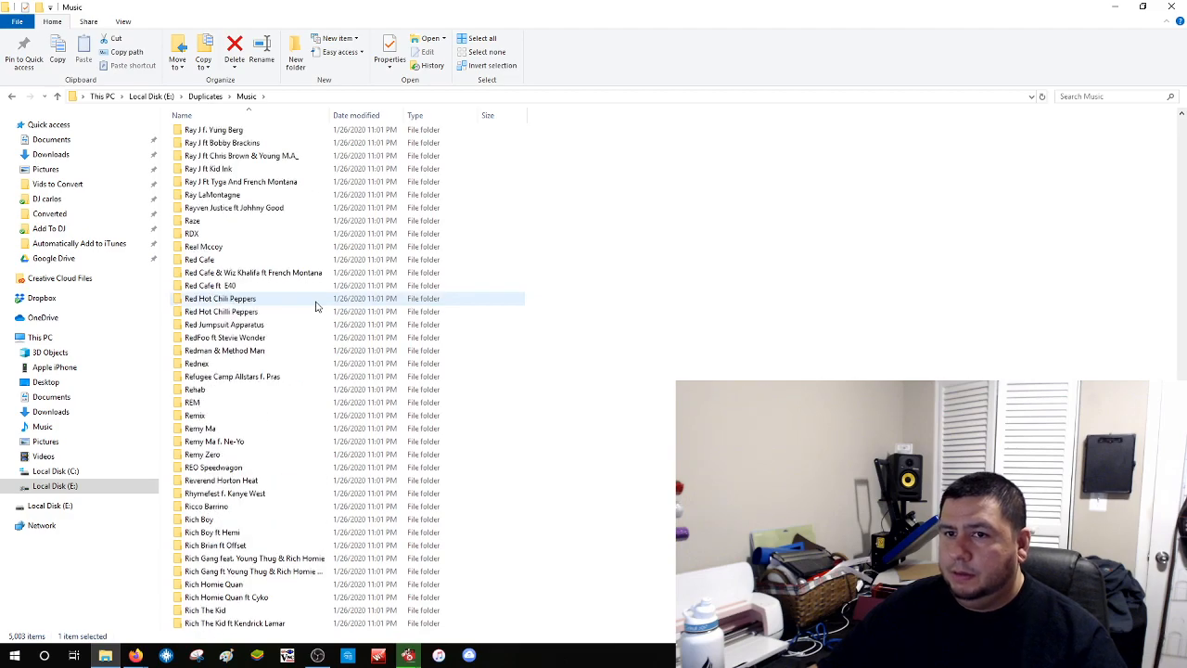
click(1171, 8)
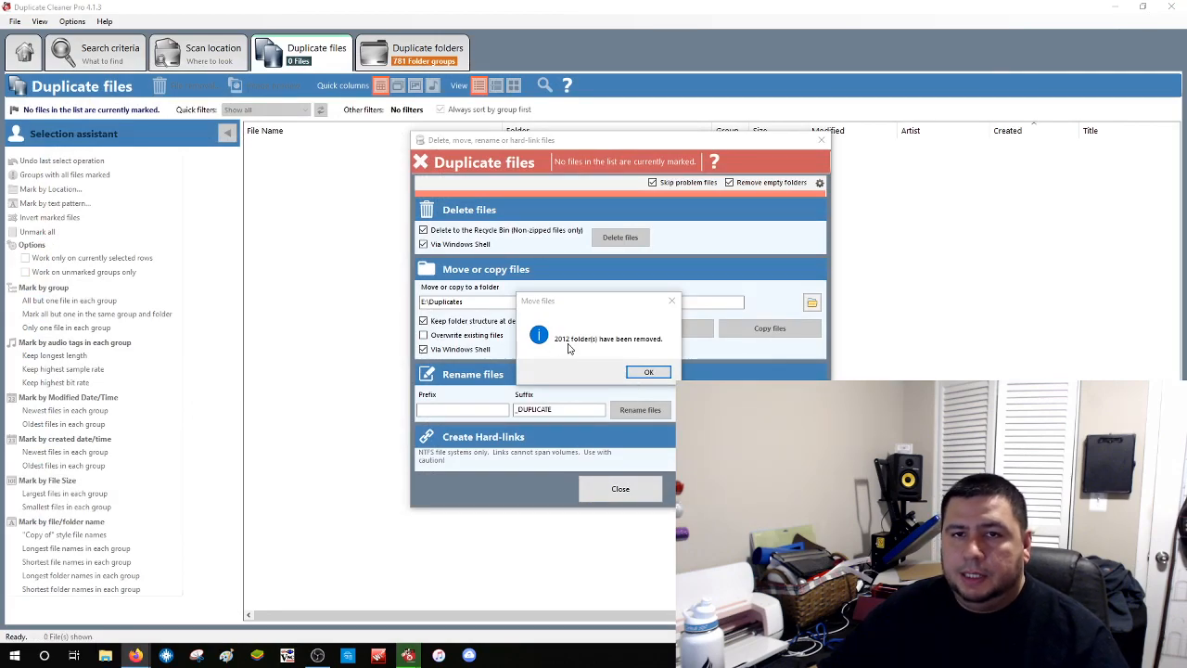
Dismiss the 2012-folders-removed notice and open E:\Duplicates to view the 25,925 moved files
click(648, 372)
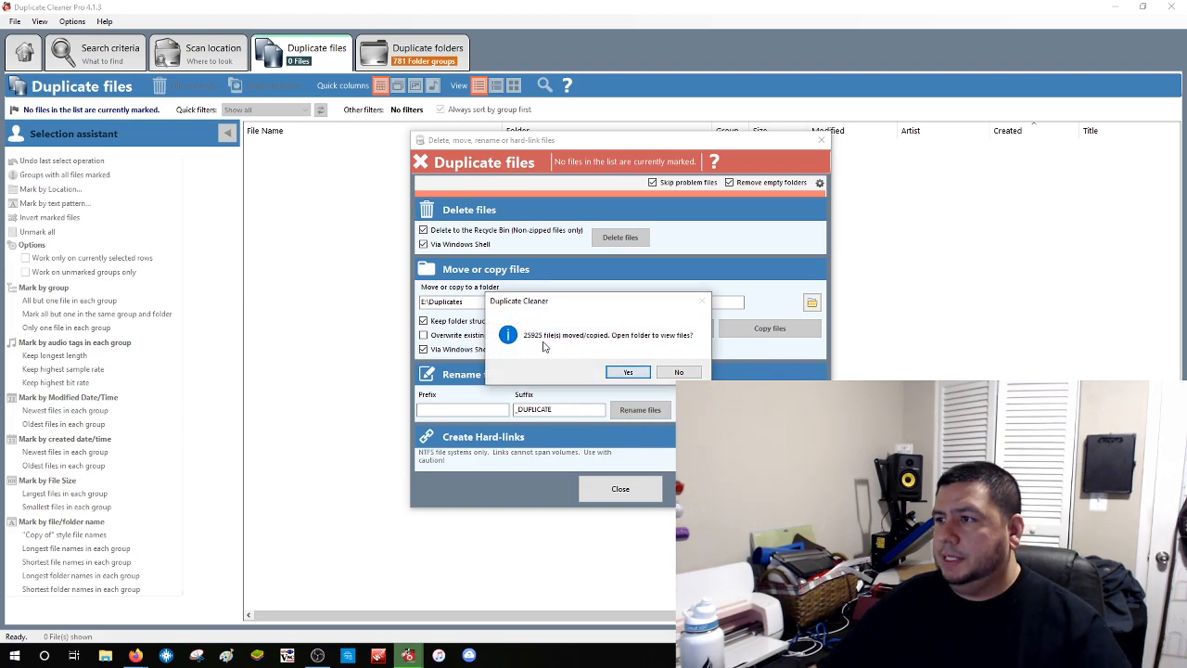
click(628, 371)
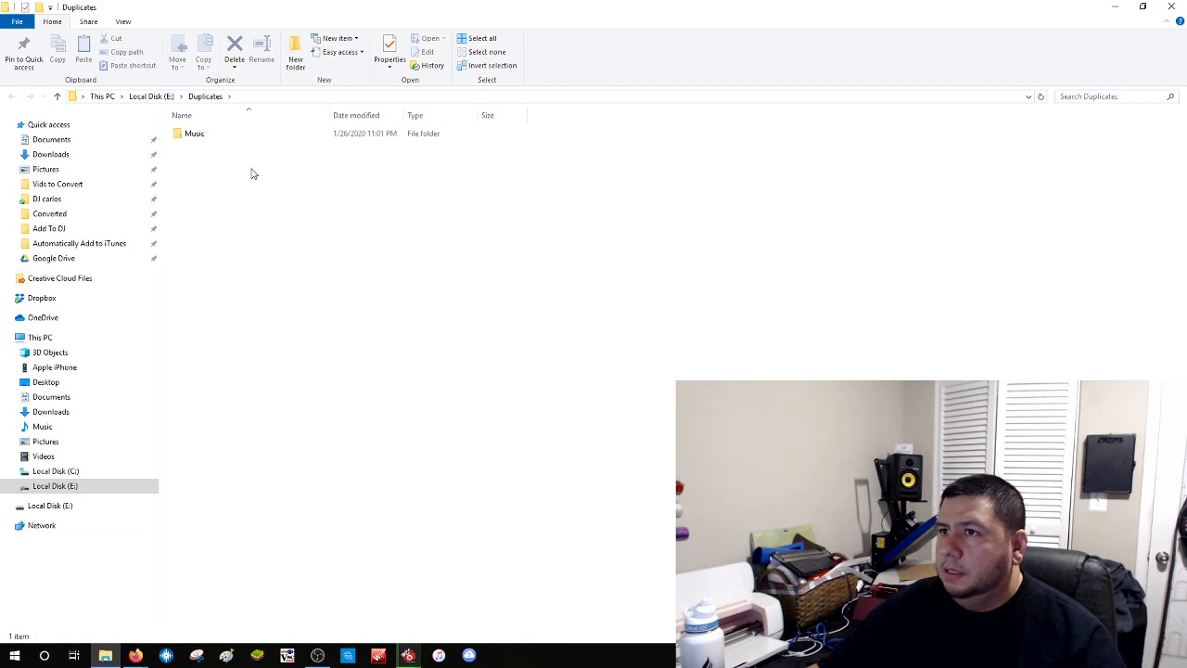
Browse the 5,003 items in E:\Duplicates\Music, then close File Explorer
double_click(204, 136)
scroll(272, 269, down, 15)
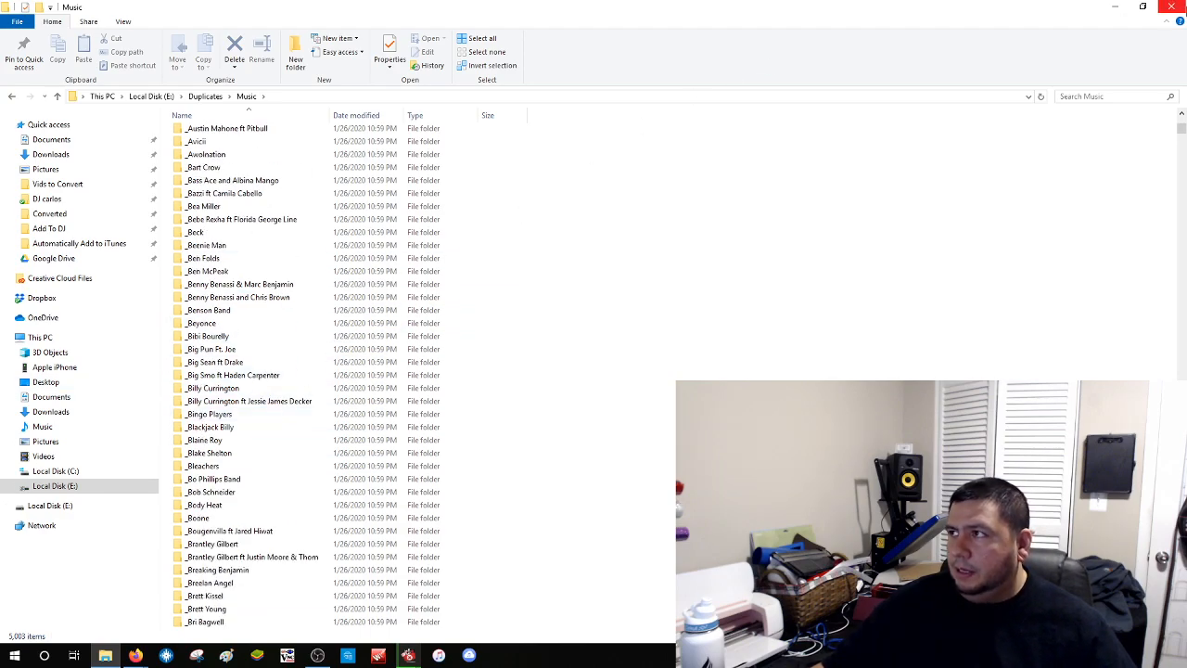
click(1171, 7)
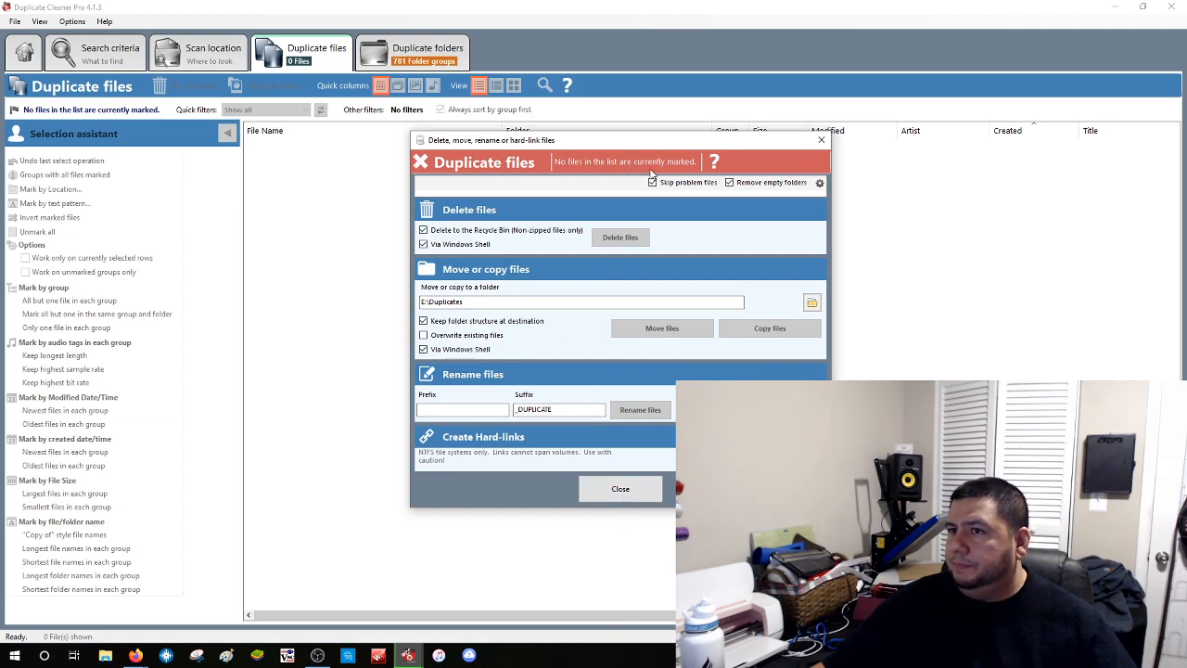
Close the Delete/move/rename dialog and launch File Explorer from the taskbar
click(607, 484)
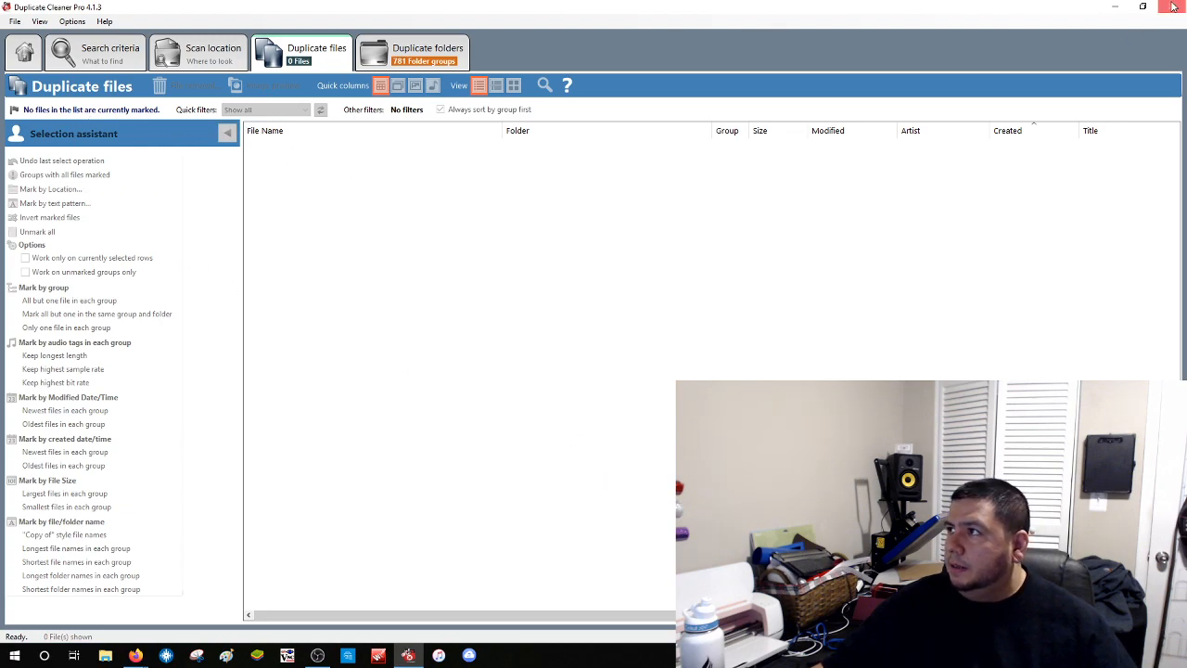
click(105, 656)
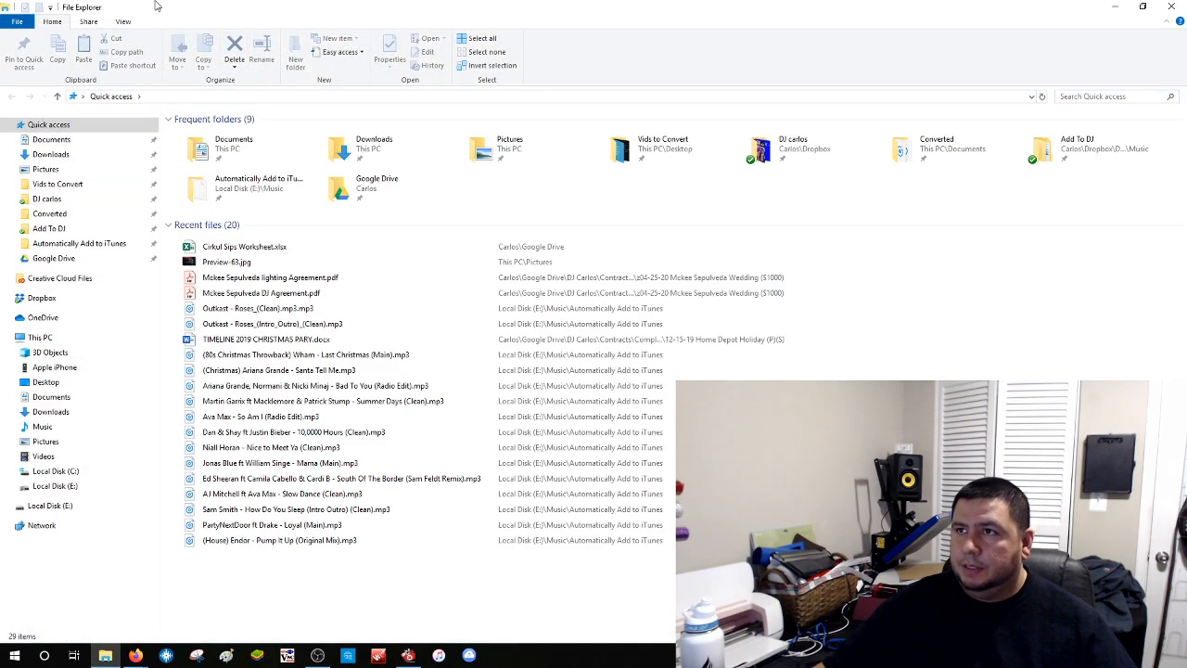
Open the original E:\Music folder and sort it by Date modified, newest first
click(46, 486)
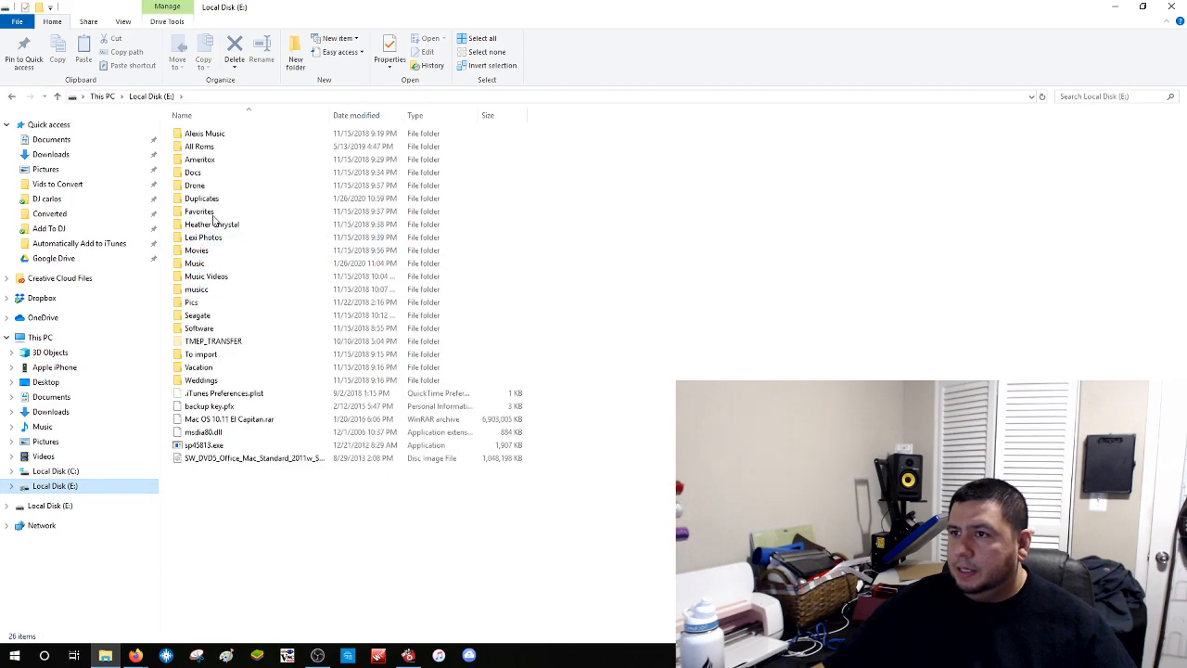
double_click(194, 264)
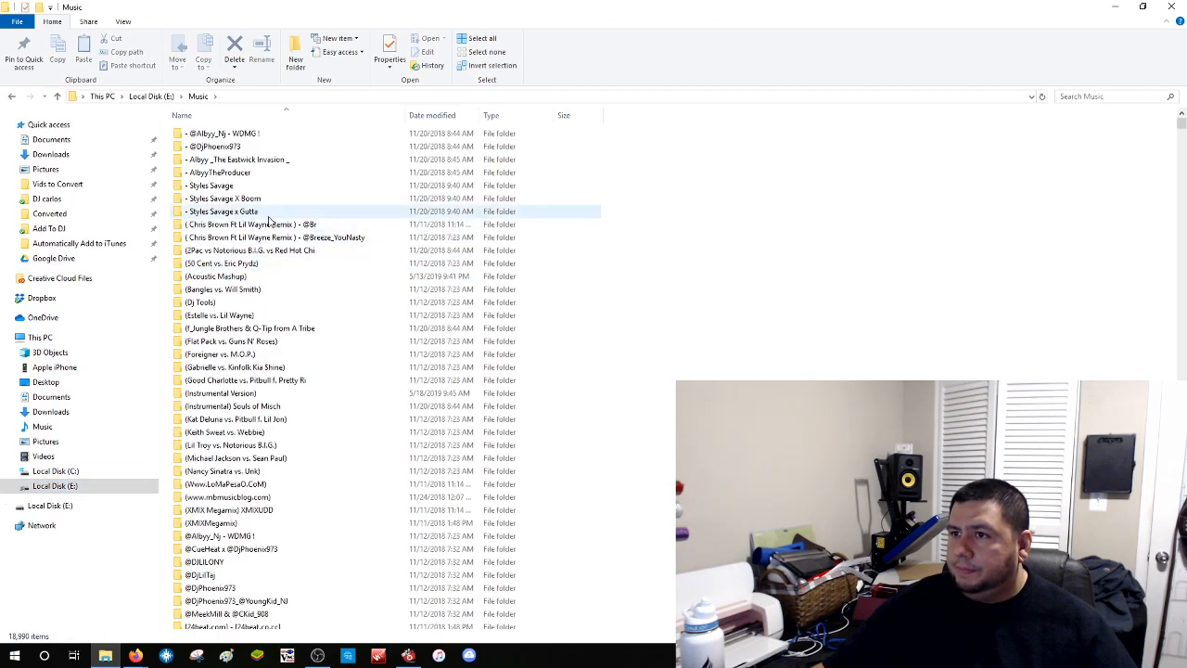
scroll(471, 398, down, 20)
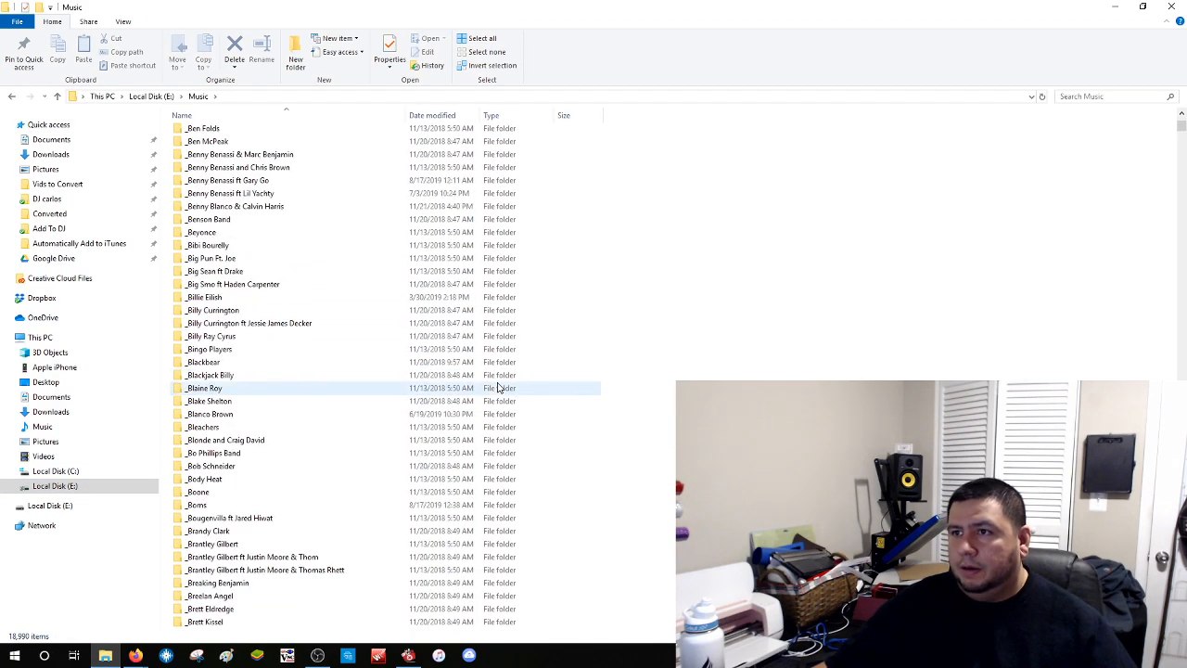
scroll(498, 387, down, 20)
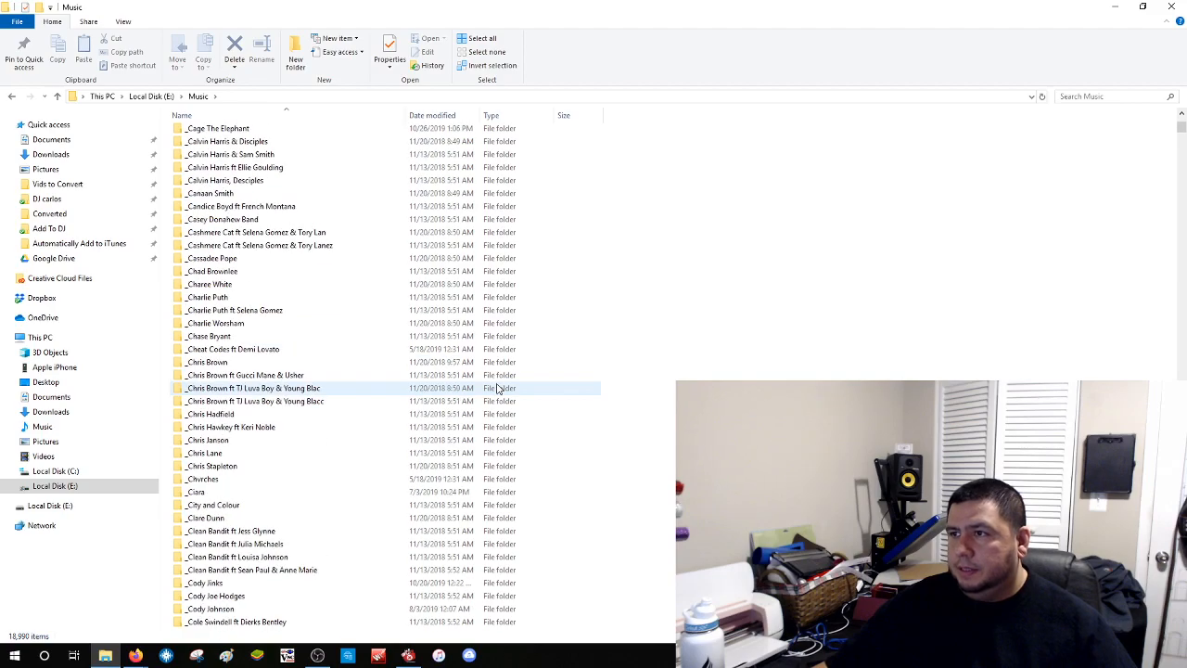
click(435, 116)
click(437, 116)
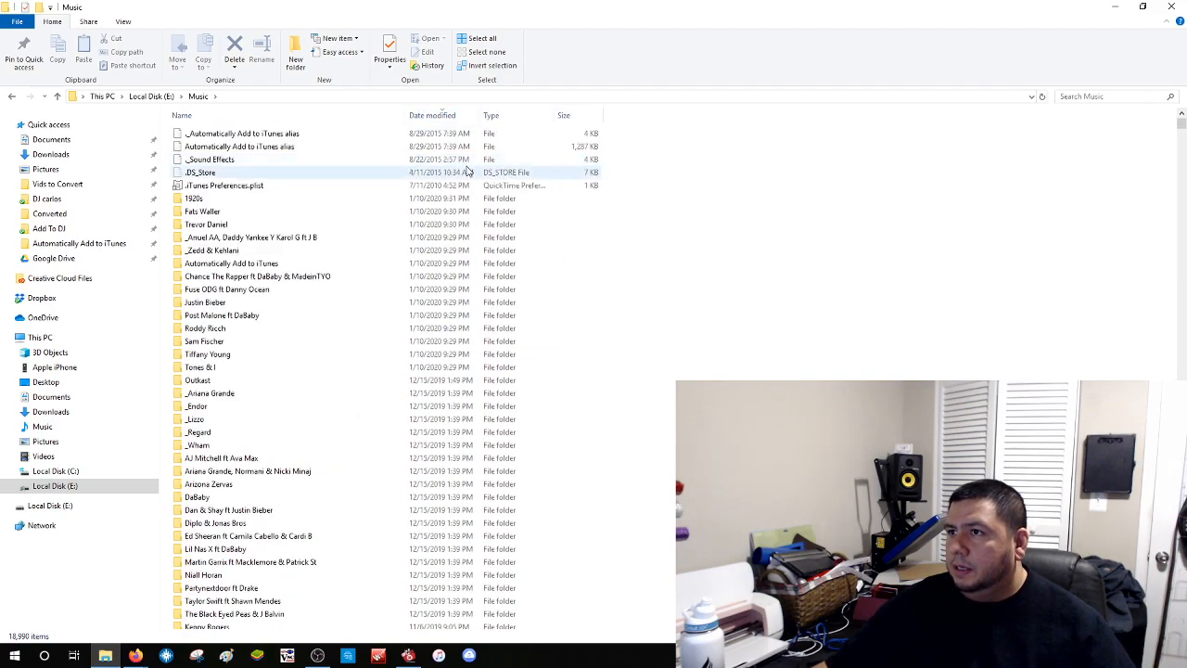
click(442, 118)
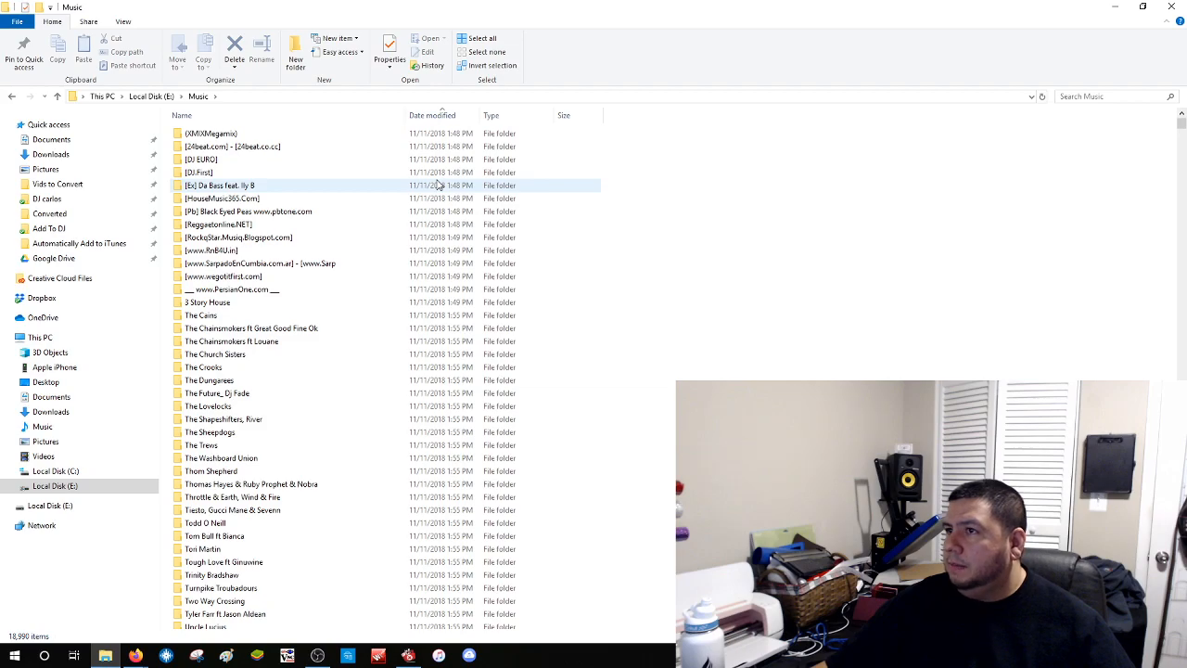
click(431, 116)
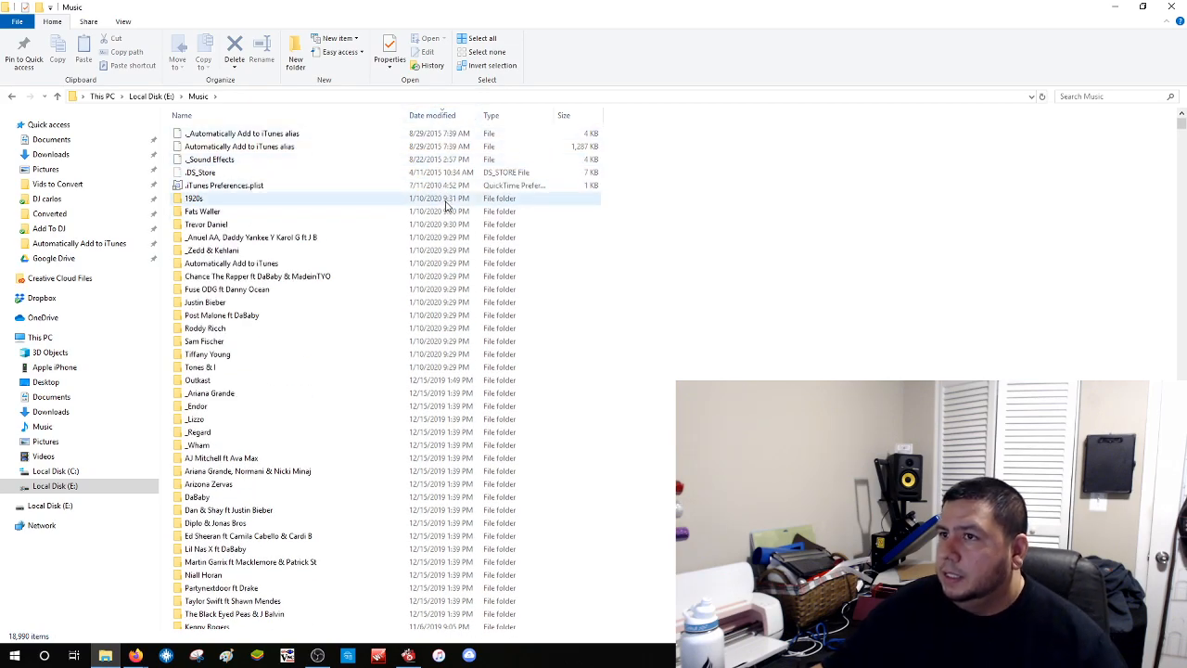
click(278, 198)
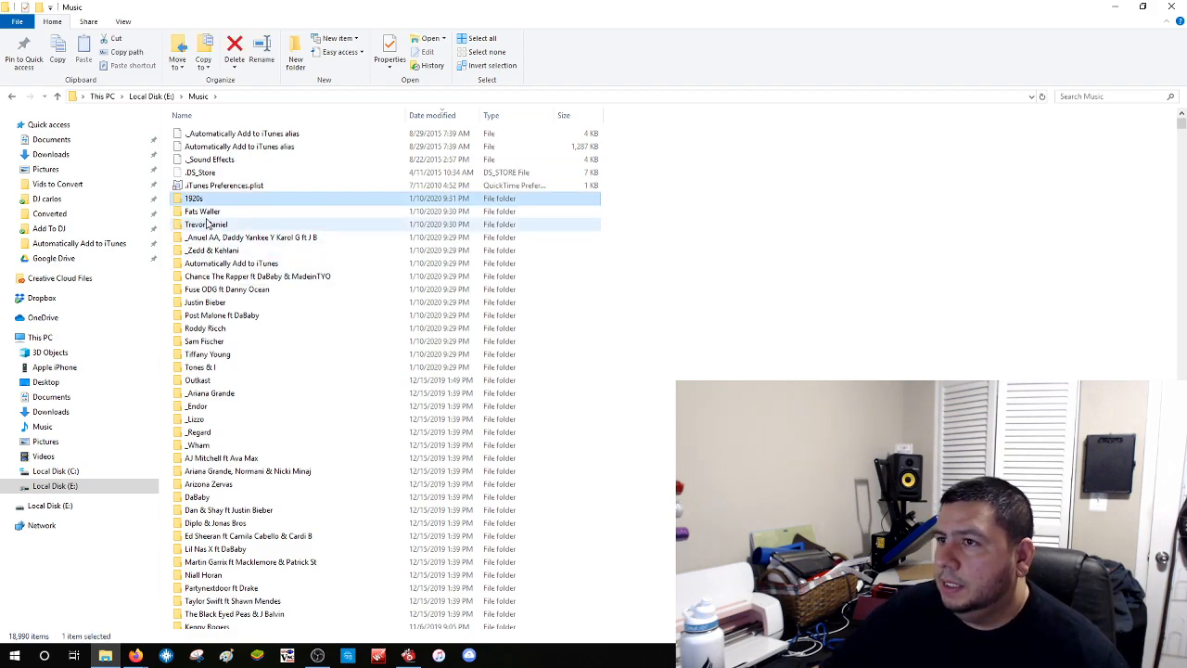
key(Down)
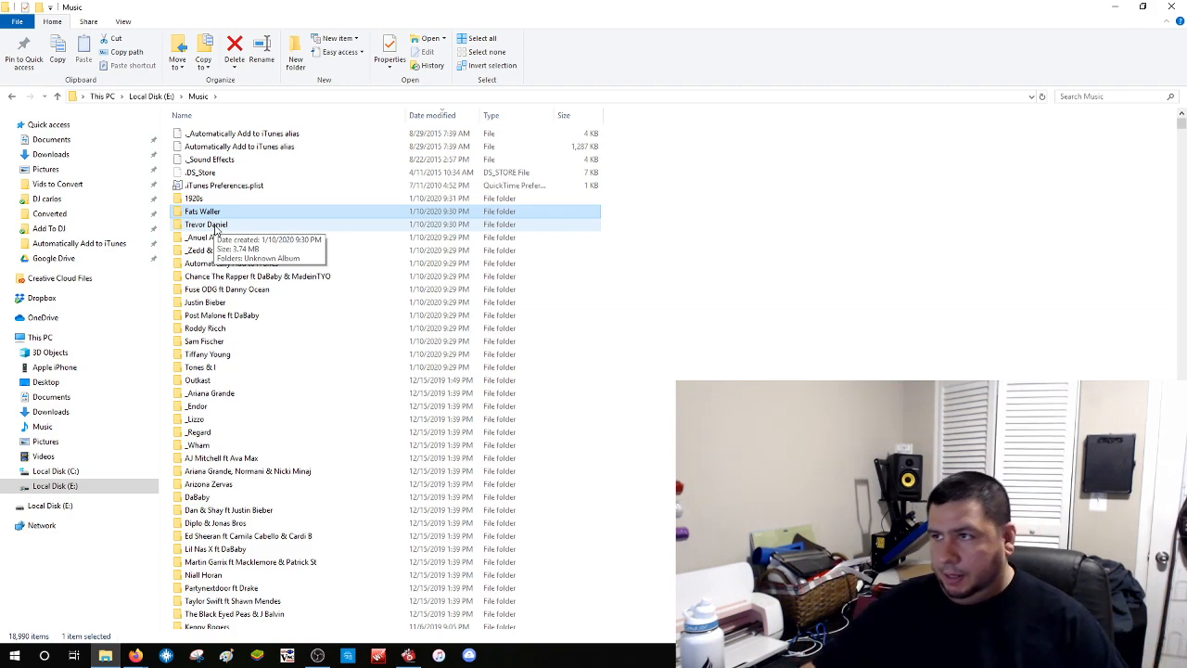
Check the single track in Roddy Ricch's _ subfolder, then return to Music
double_click(220, 329)
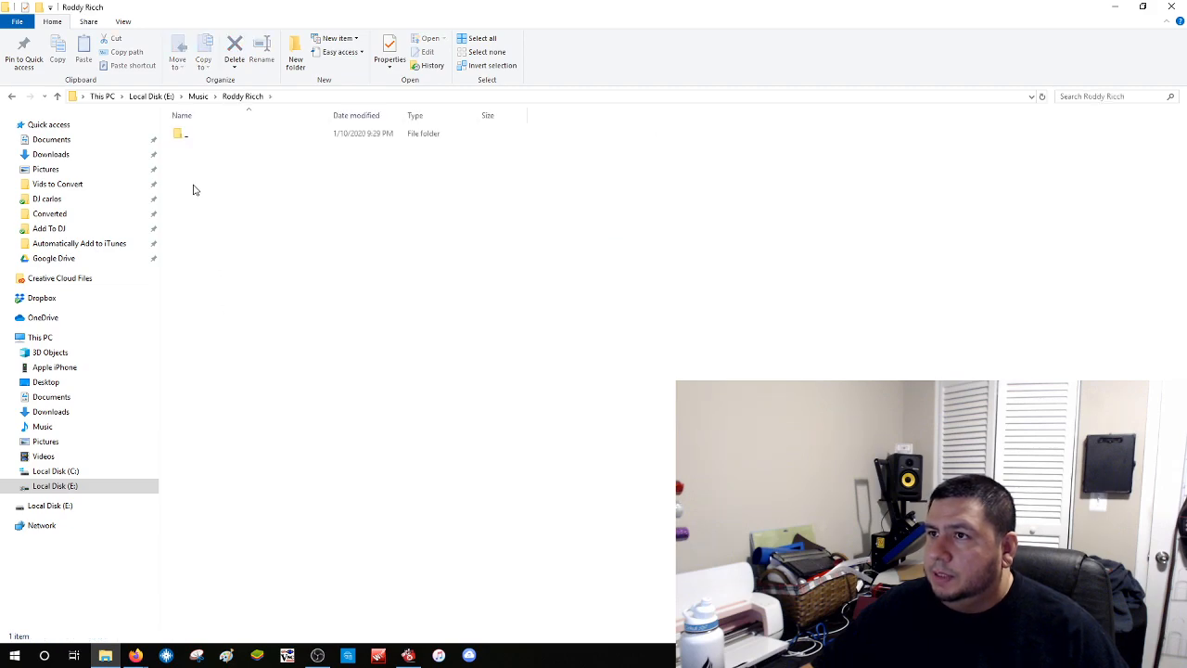
double_click(186, 134)
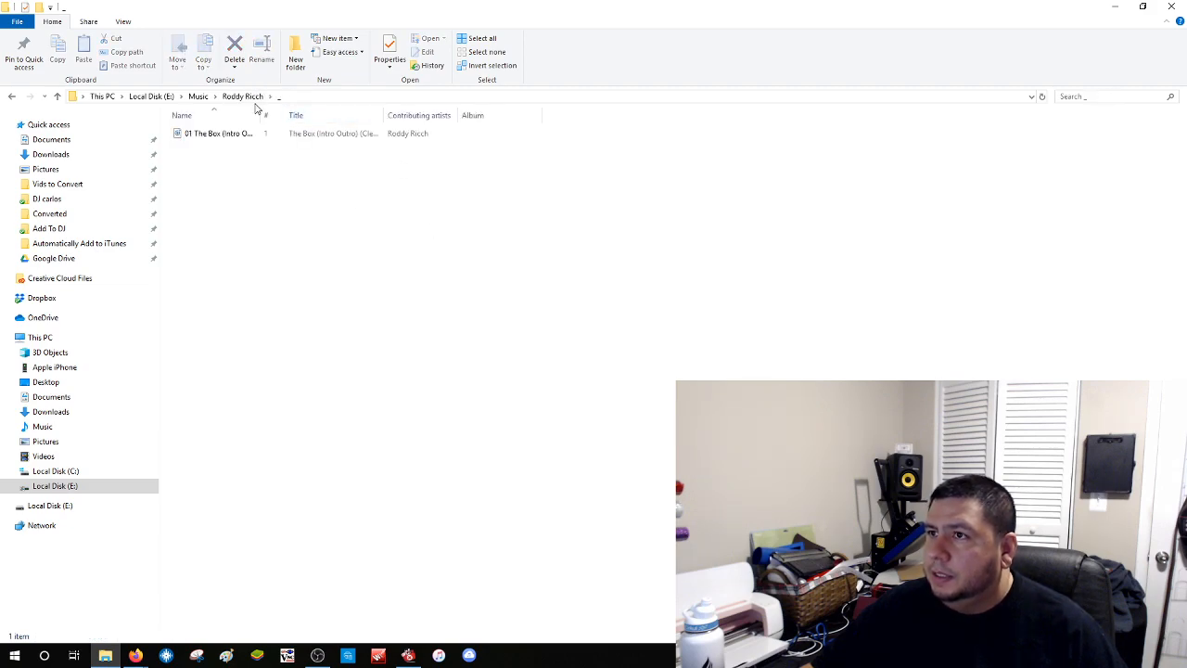
drag(263, 115, 344, 115)
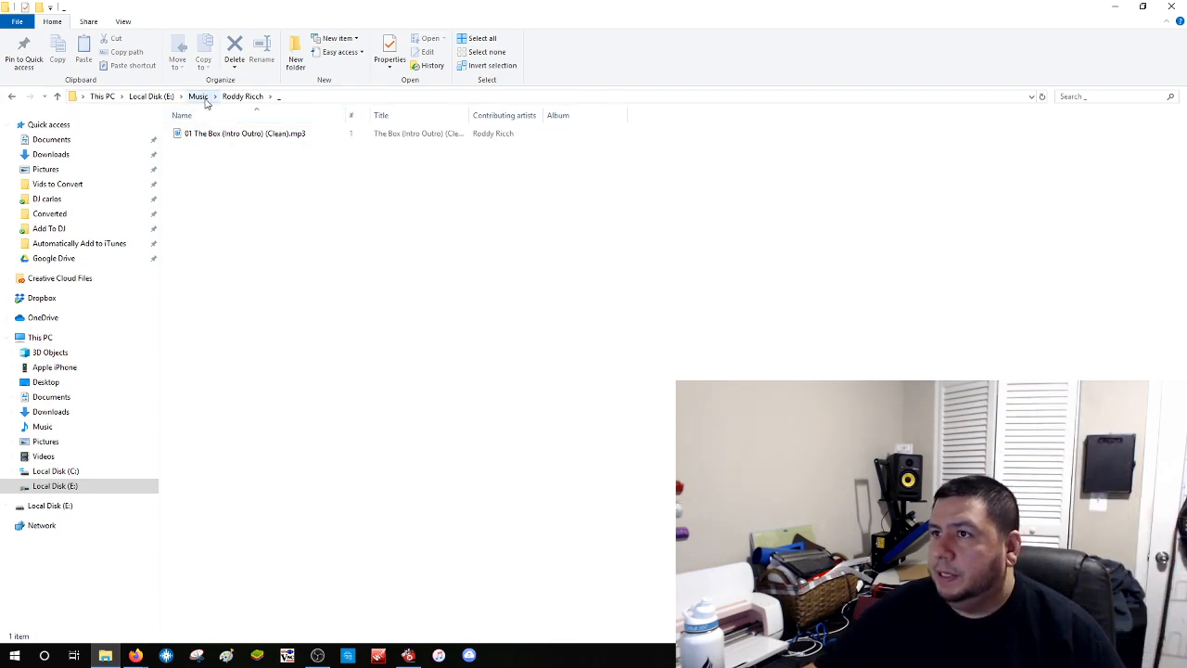
click(12, 97)
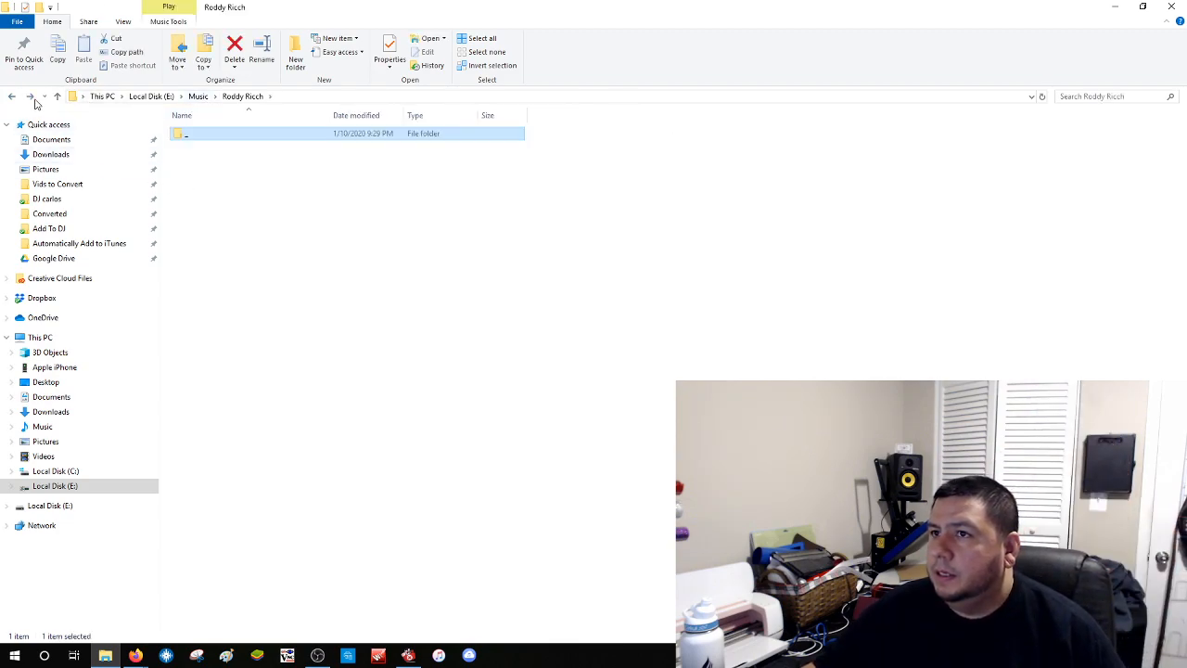
click(12, 97)
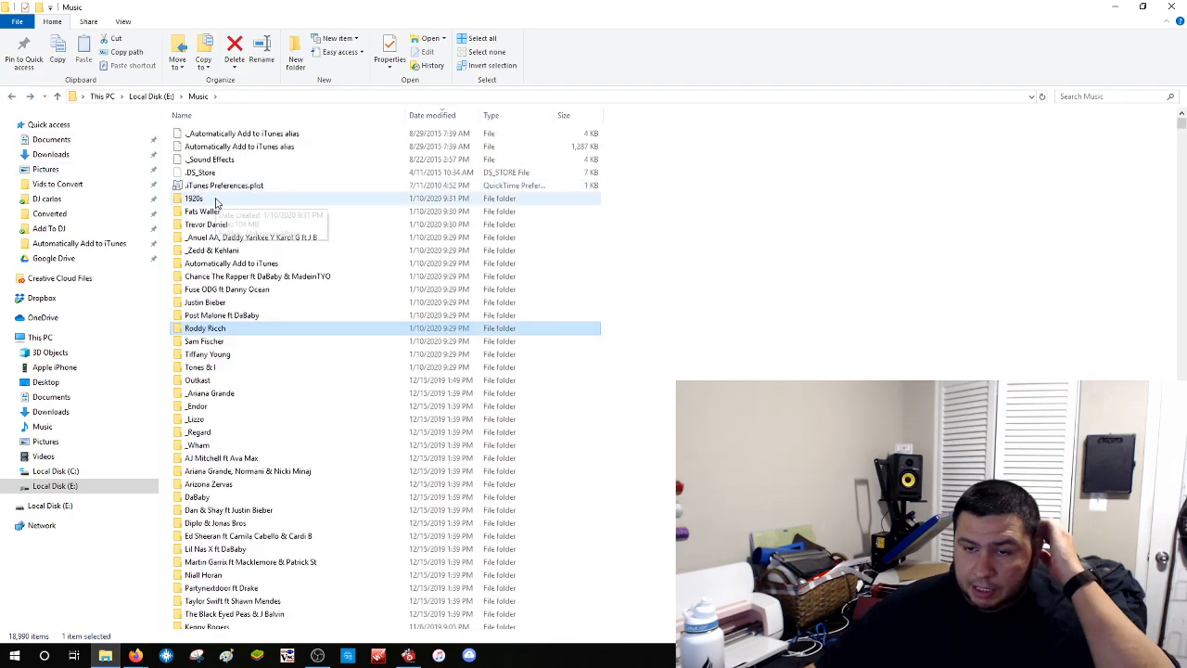
Sort E:\Music by Date modified ascending and scroll the 18,990-item list
click(436, 125)
scroll(454, 171, up, 6)
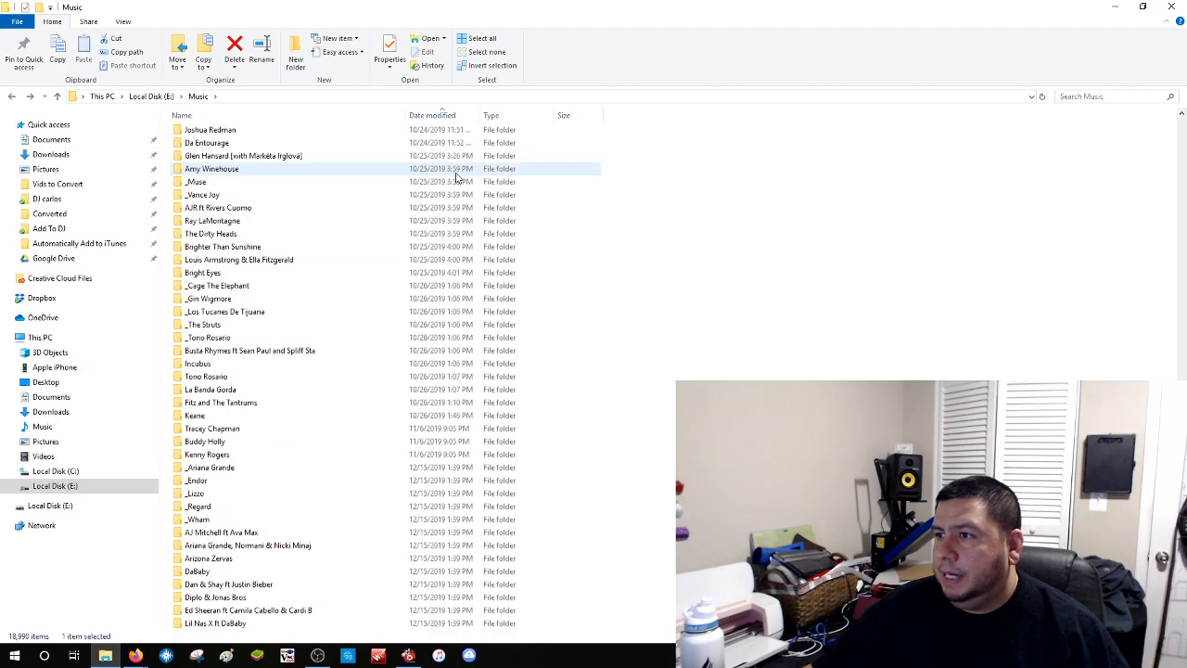
scroll(455, 185, down, 8)
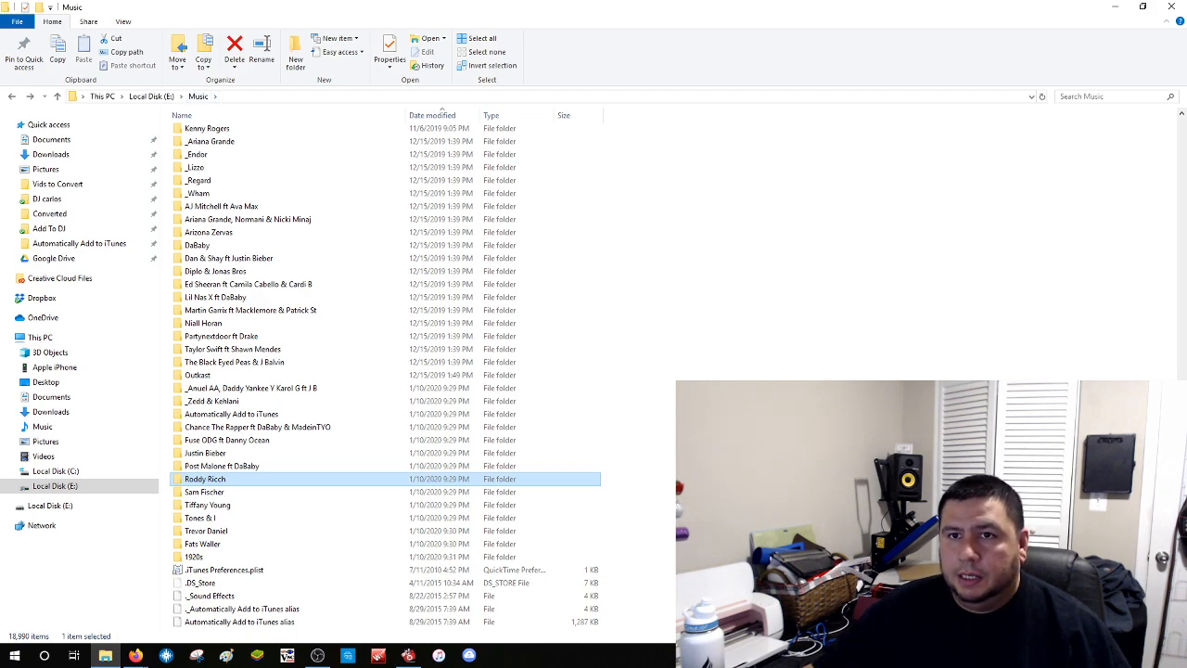
key(alt+Tab)
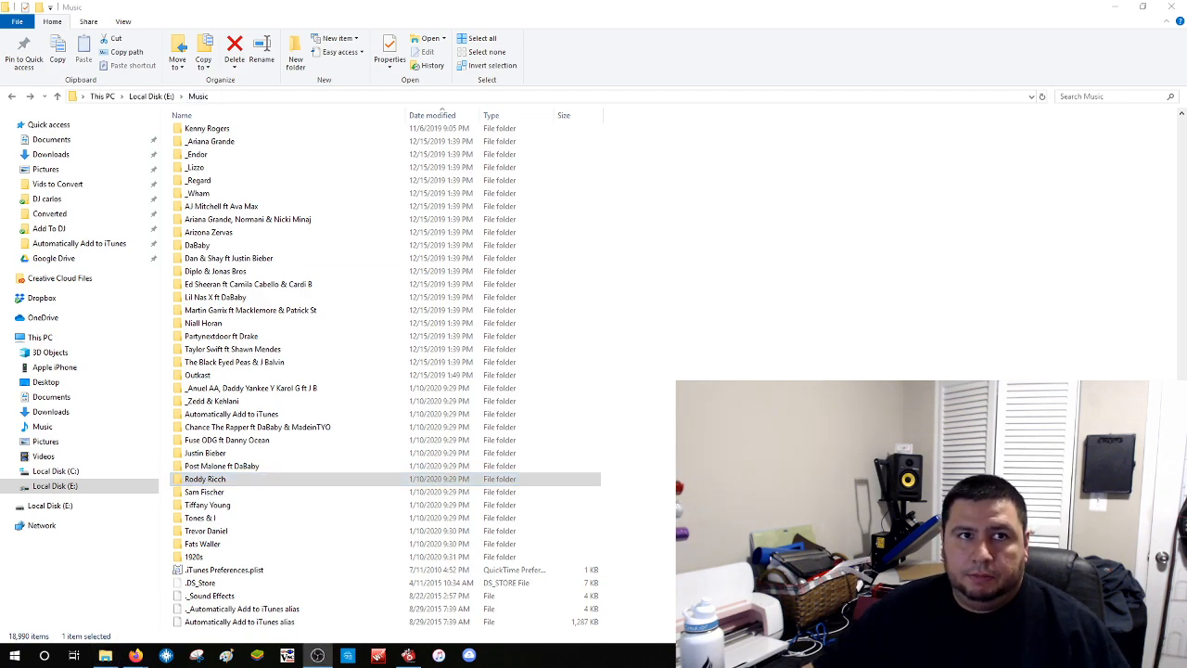
key(alt+Tab)
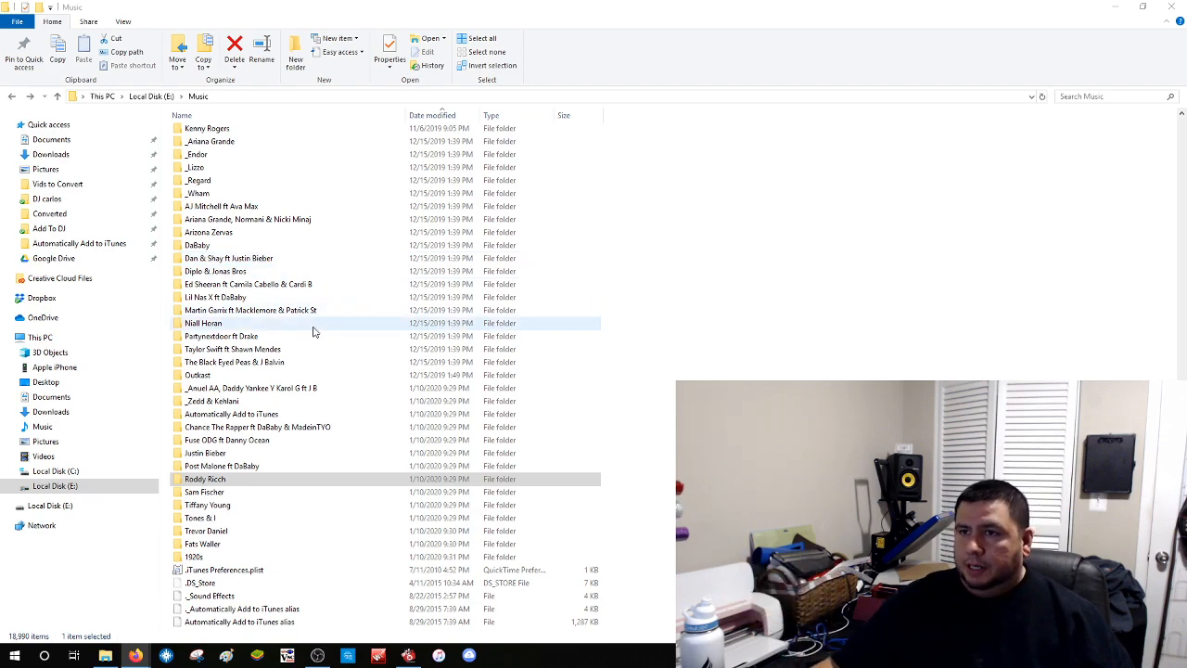
scroll(299, 330, up, 1)
scroll(297, 331, up, 3)
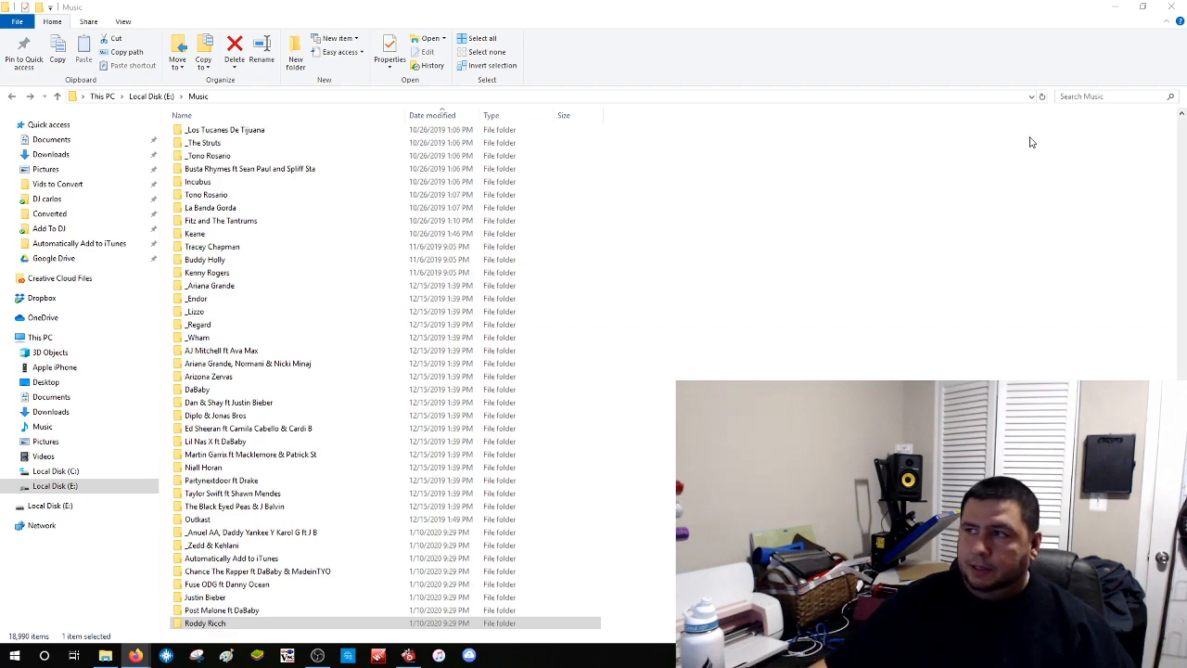
Close the Music folder window and begin a new search from the Duplicate Cleaner start page
click(1170, 7)
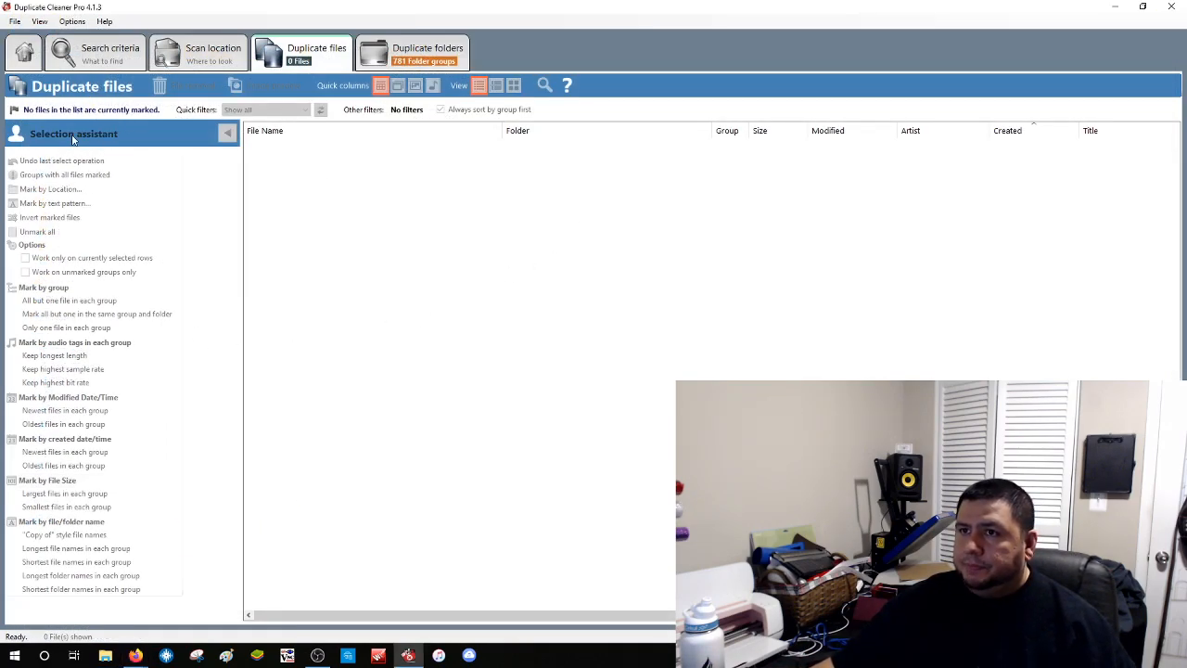
click(25, 53)
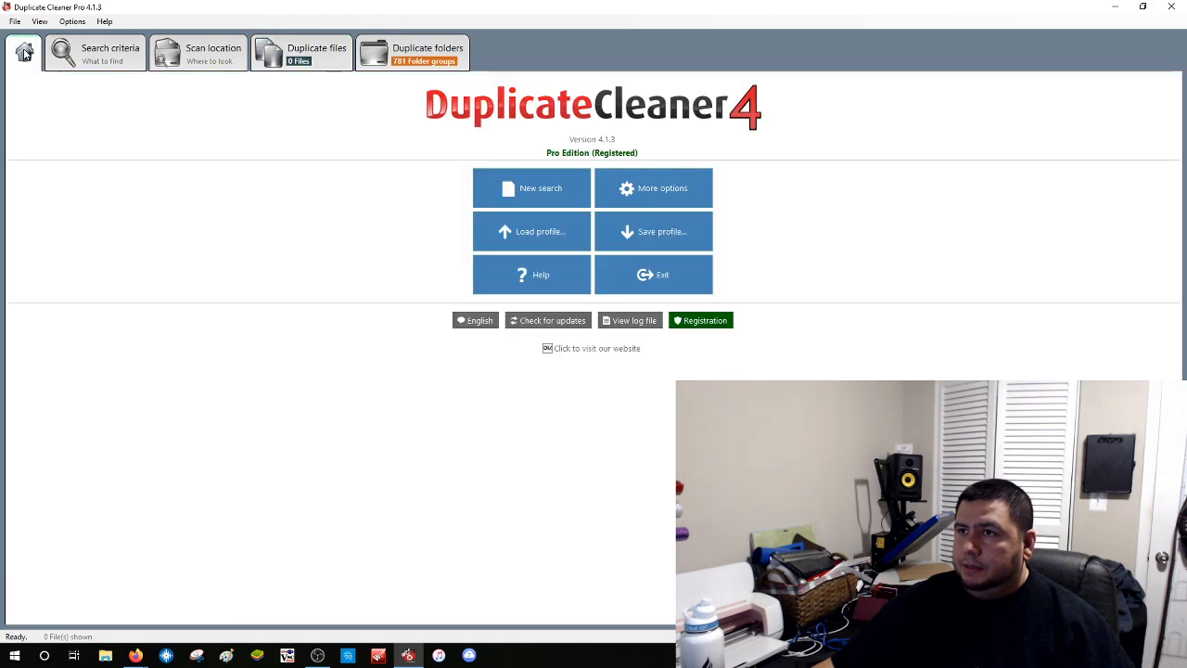
click(524, 194)
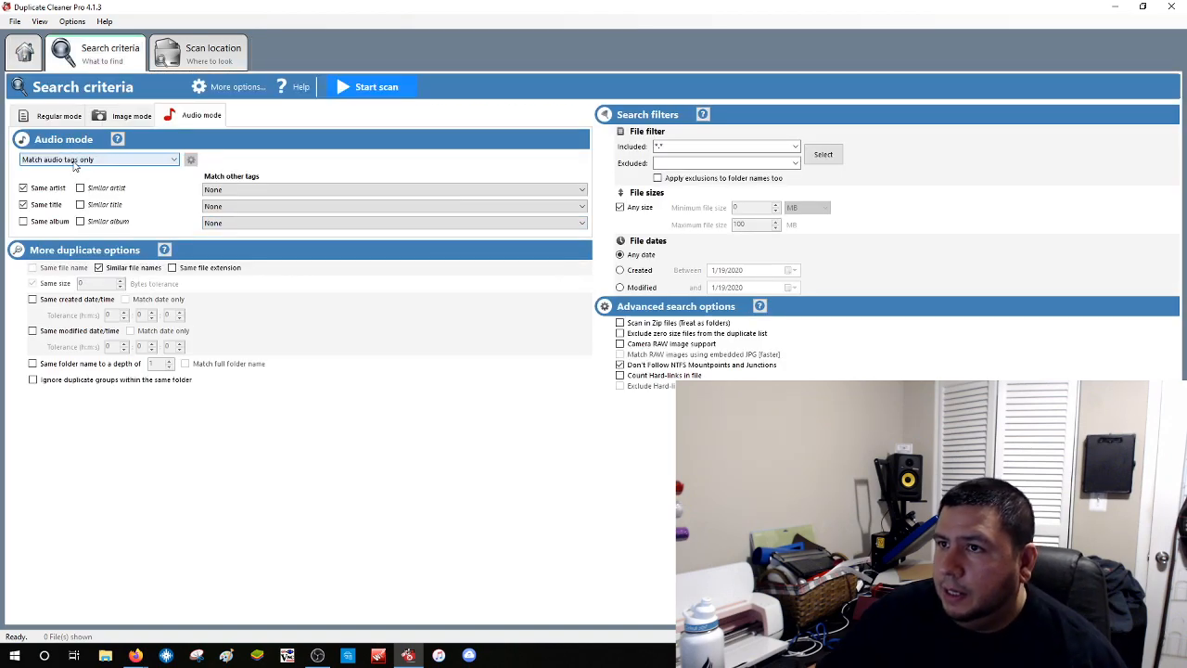
Set Audio mode to Match exact audio data (ignore tags), keeping Similar file names ticked
click(133, 162)
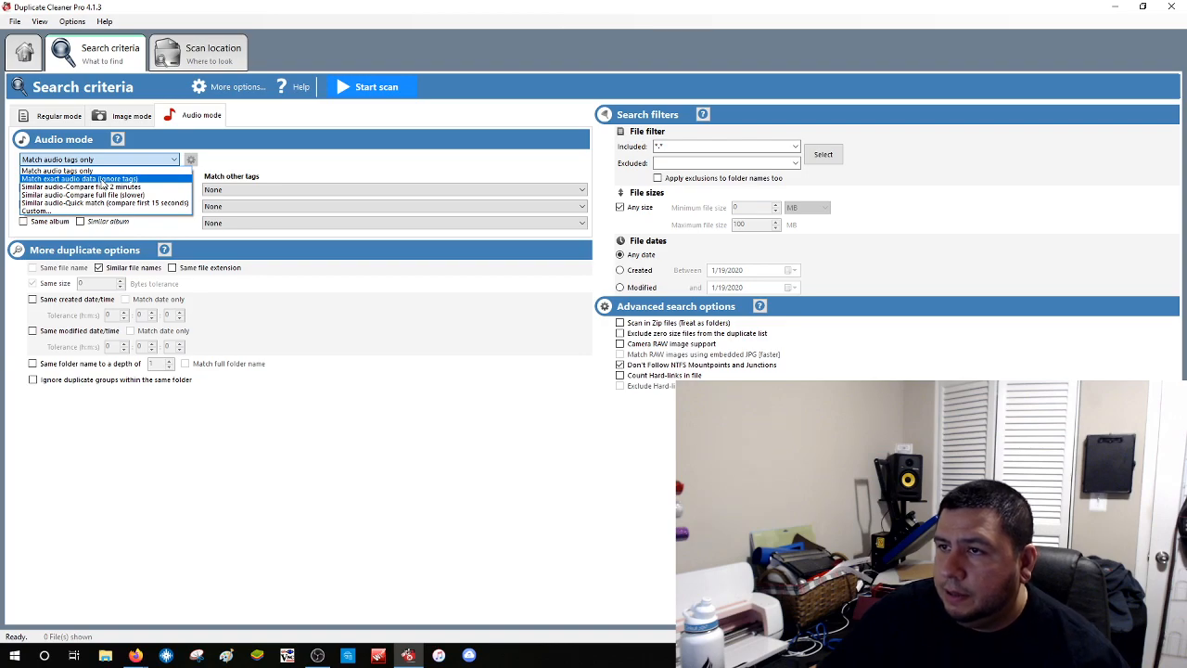
click(102, 180)
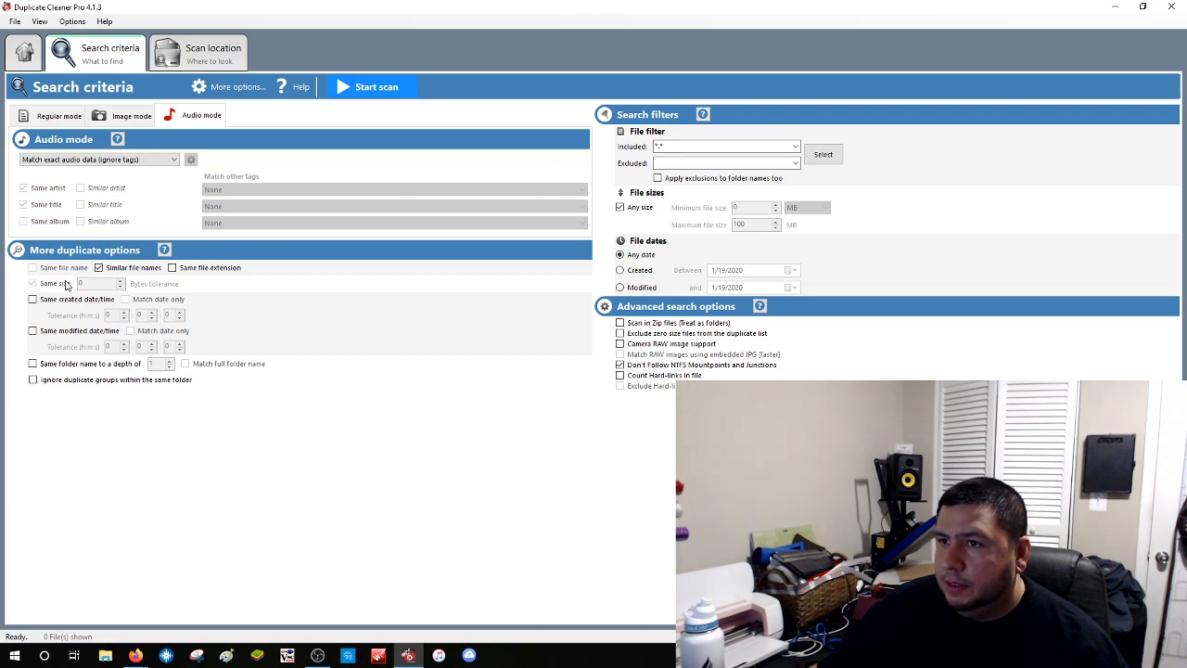
click(99, 268)
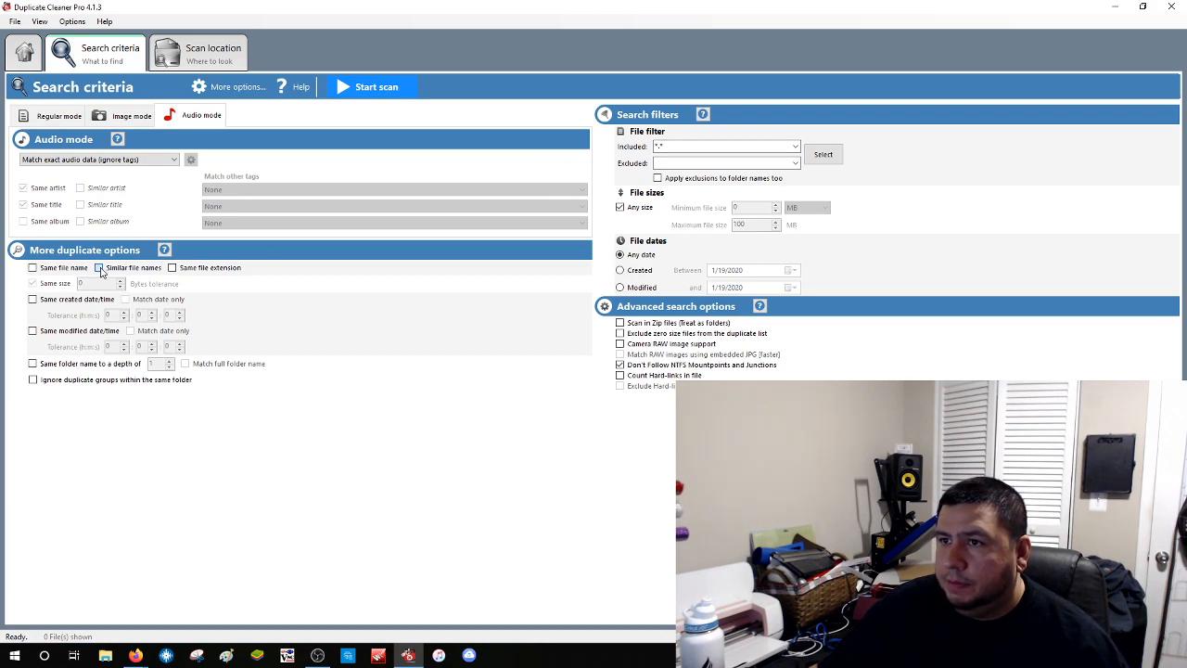
click(99, 268)
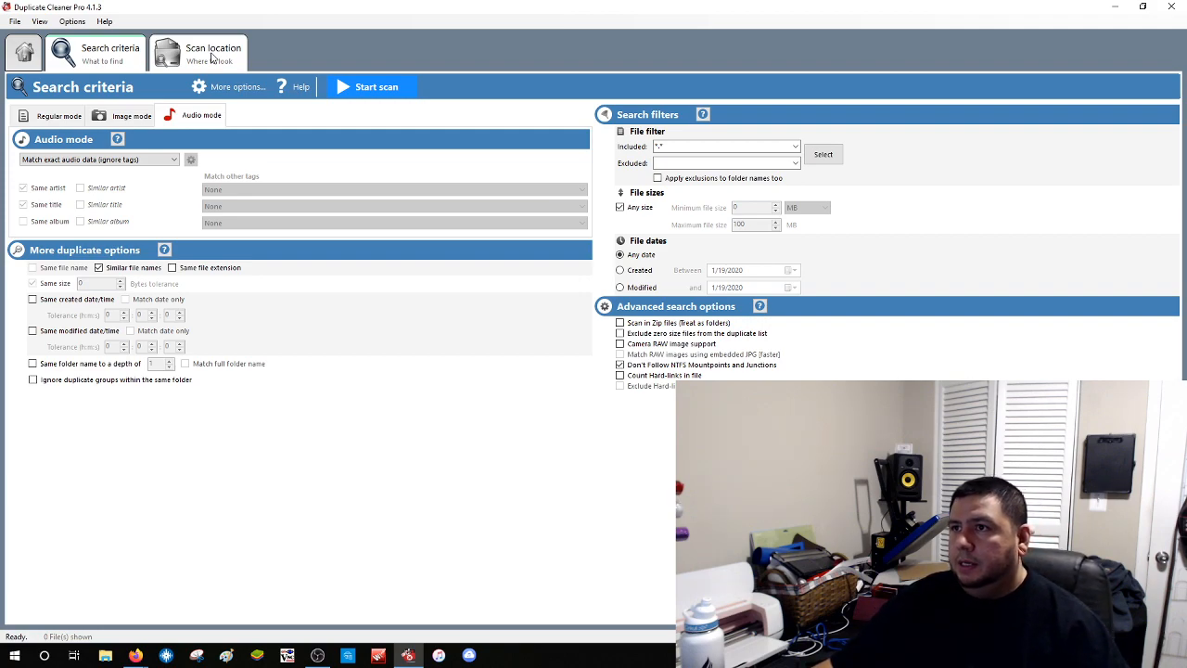
Add E:\Music to the search folders after the missing-folder warning, then start the audio scan
click(384, 89)
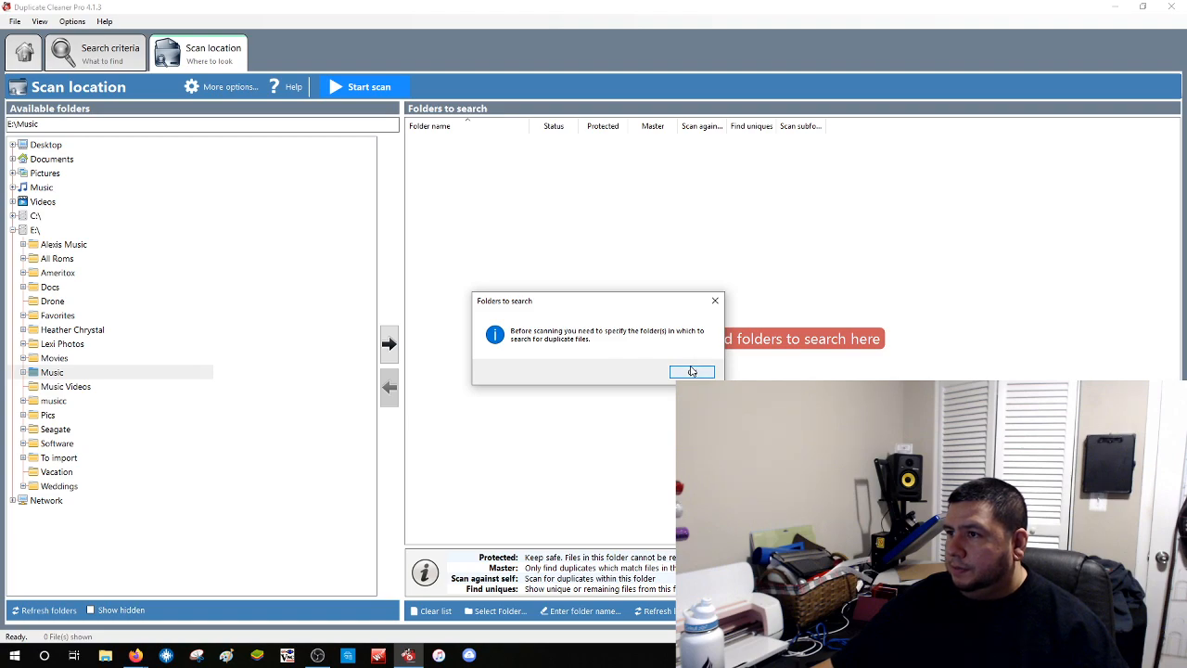
click(692, 371)
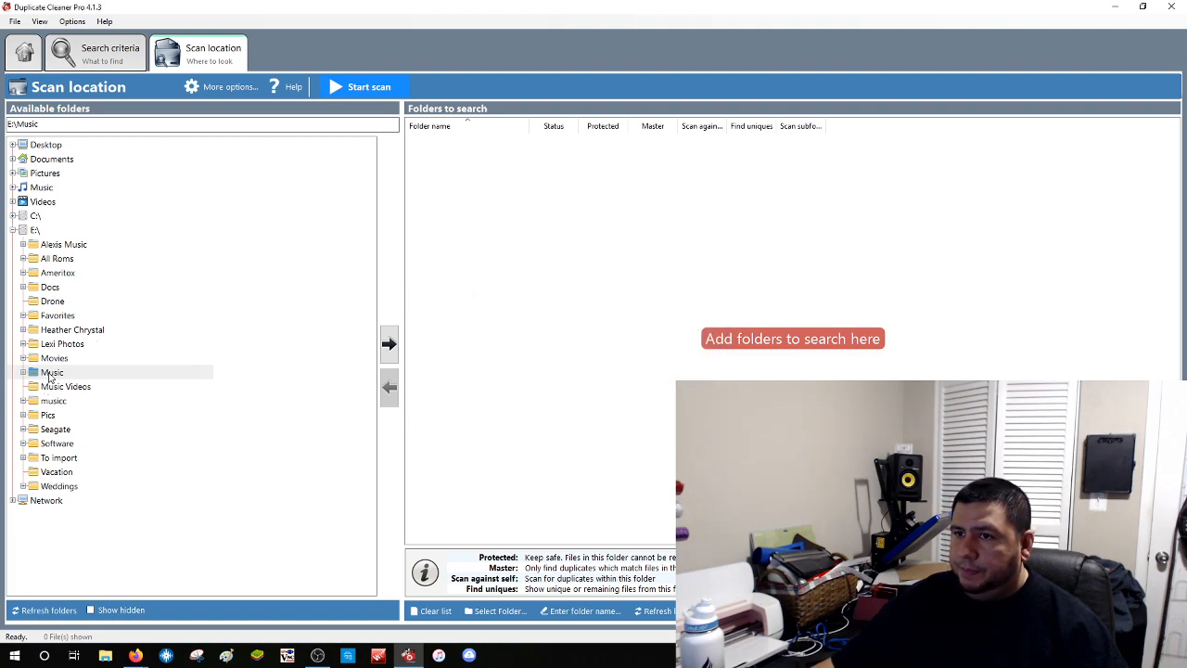
click(51, 372)
click(389, 343)
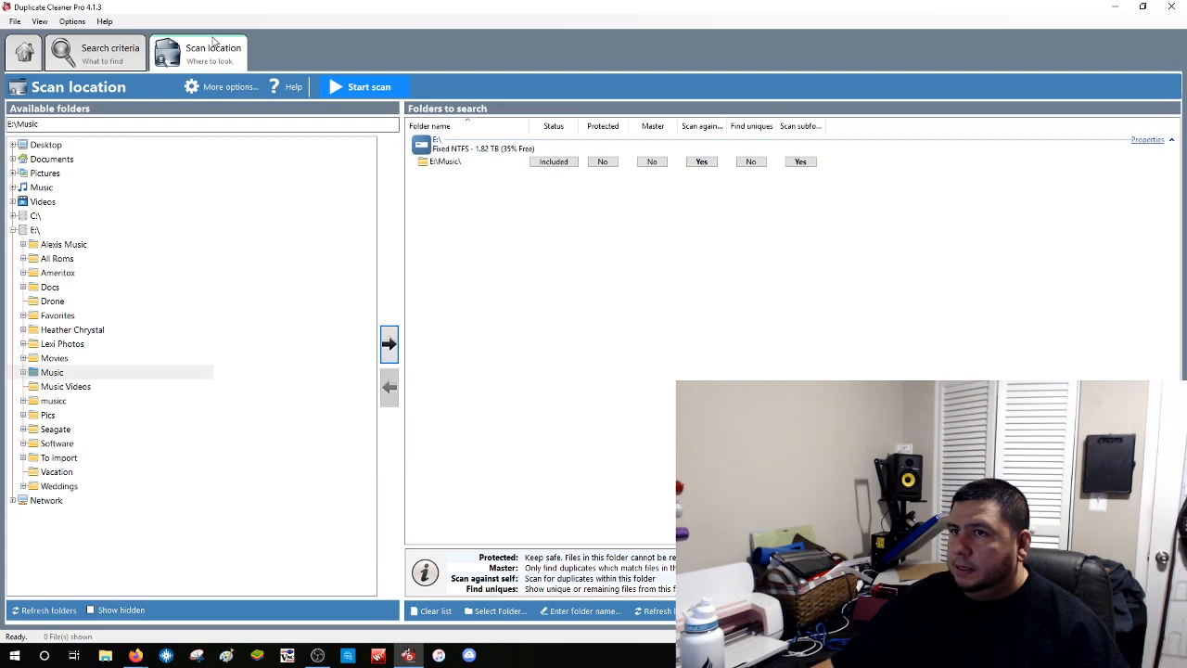
click(361, 86)
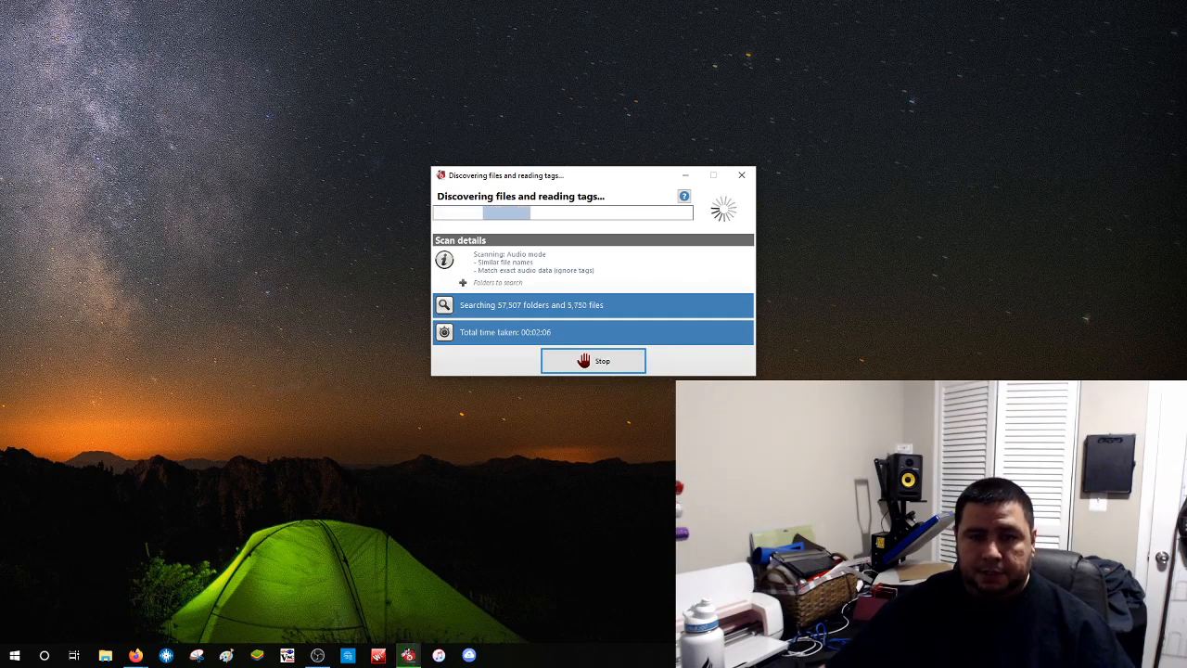
Switch to another window while the E:\Music audio scan keeps discovering files and reading tags
key(alt+Tab)
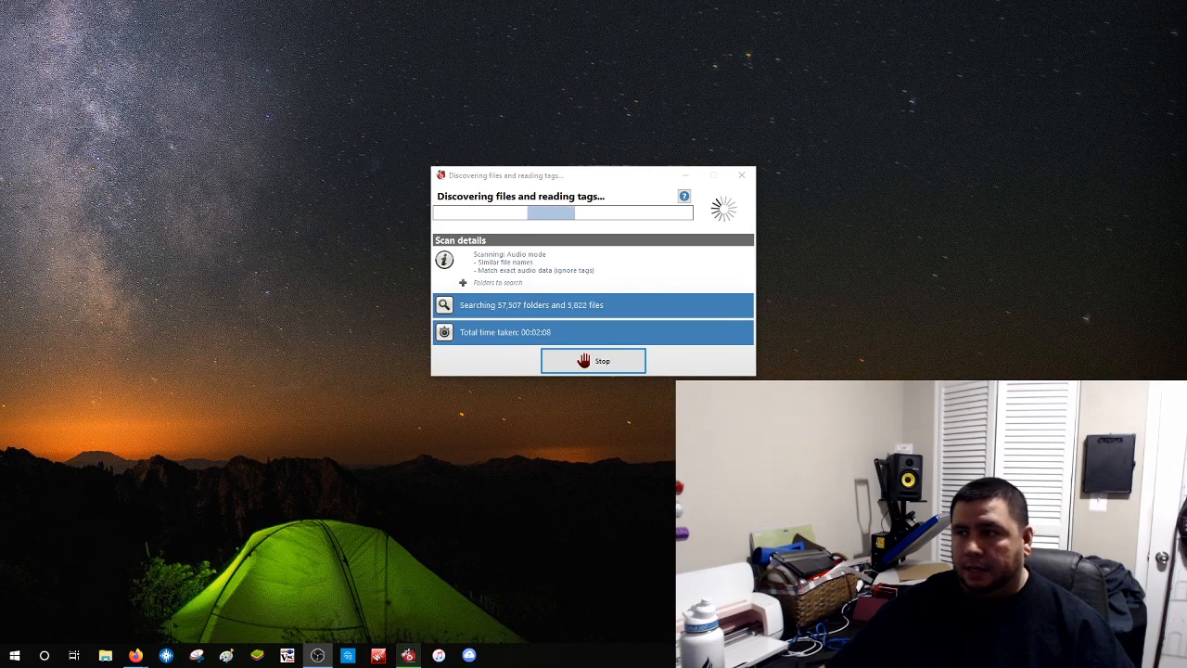